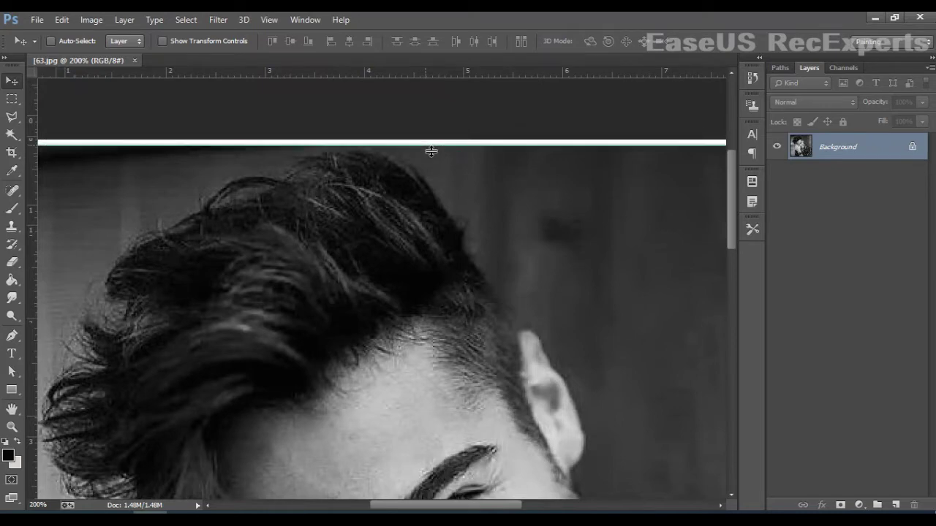
Step: Crop the thin white strip off the upper edge of the portrait photo
key(ctrl+minus)
key(ctrl+minus)
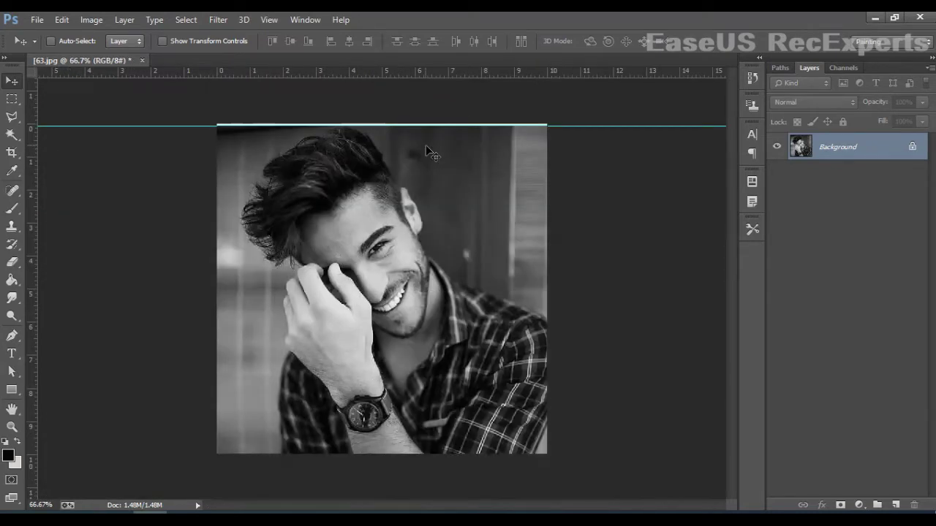
click(16, 155)
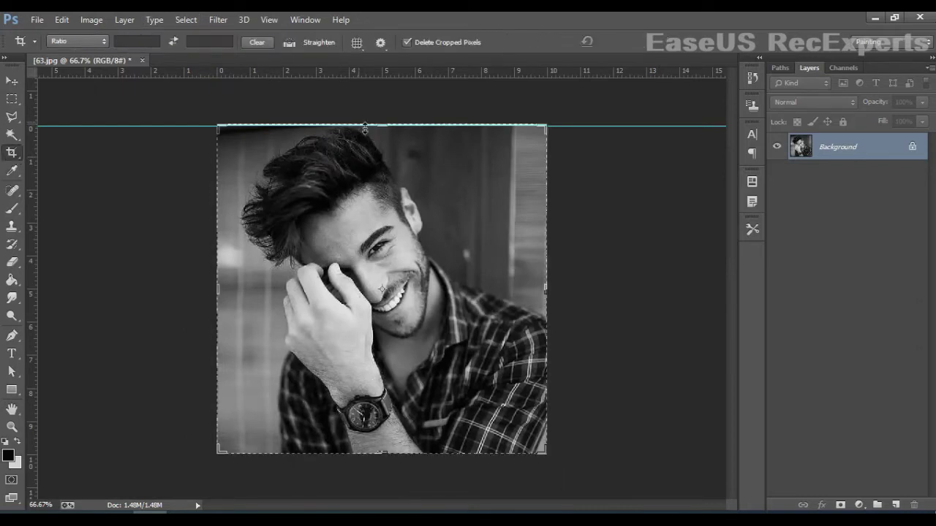
drag(364, 130, 361, 130)
key(Return)
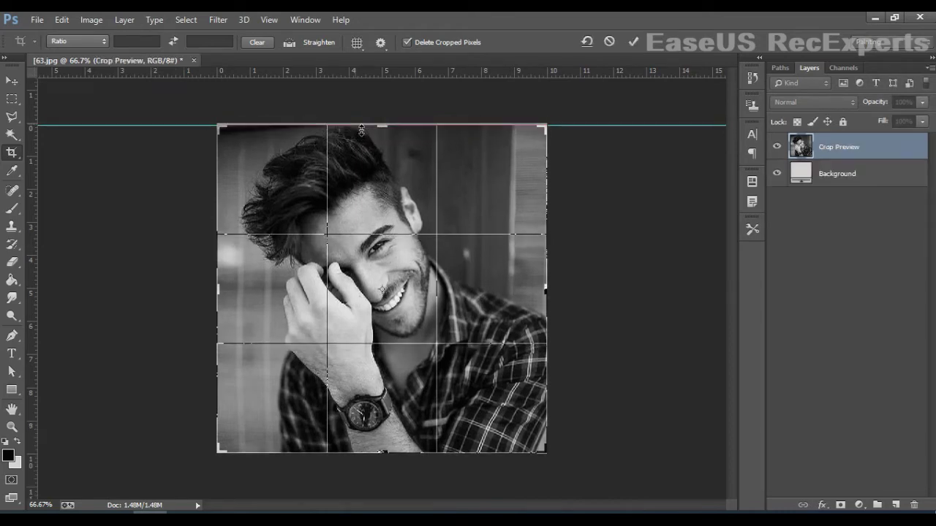
Step: Remove the existing horizontal guide and unlock the background layer
click(11, 80)
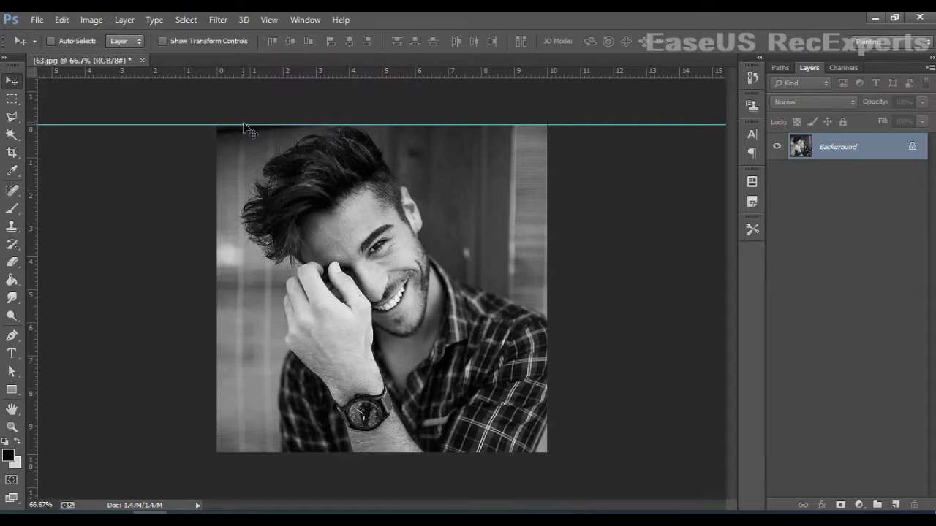
drag(245, 125, 232, 19)
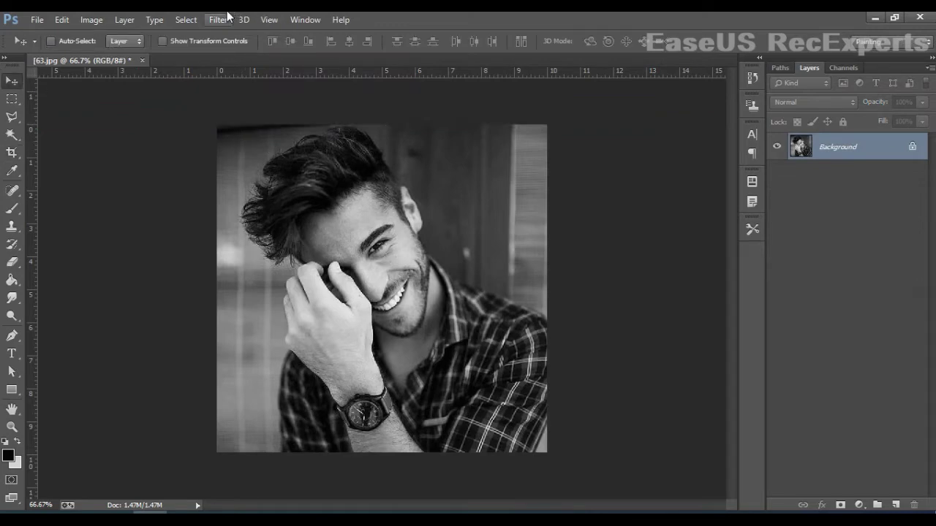
click(913, 147)
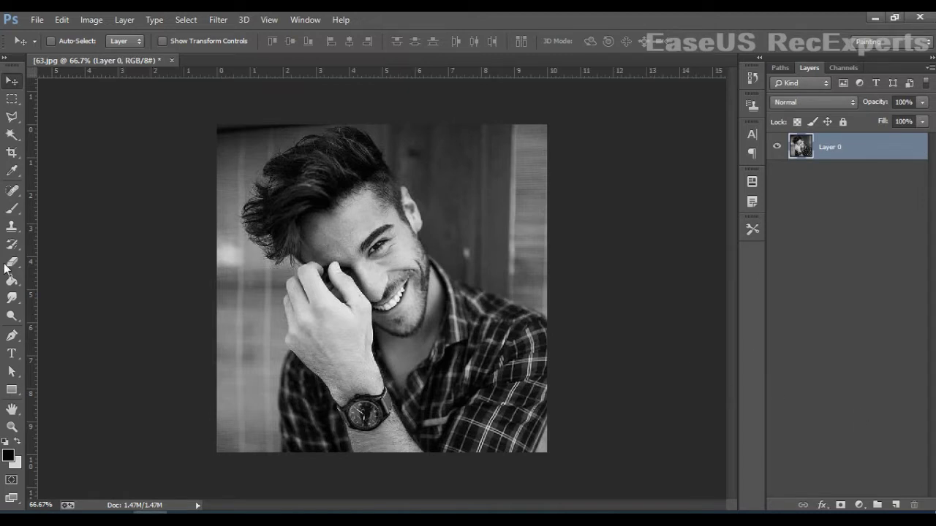
Step: Place two vertical and two horizontal guides along the four edges of the photo
drag(30, 276, 217, 285)
drag(282, 73, 293, 124)
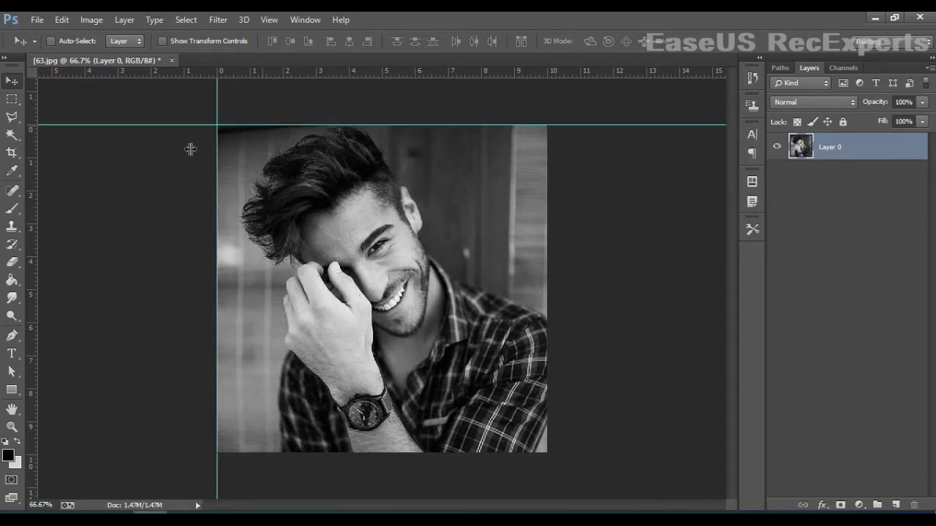
drag(36, 234, 546, 300)
drag(508, 71, 539, 454)
Step: Set the area around the canvas to the custom turquoise colour #25babb
right_click(642, 245)
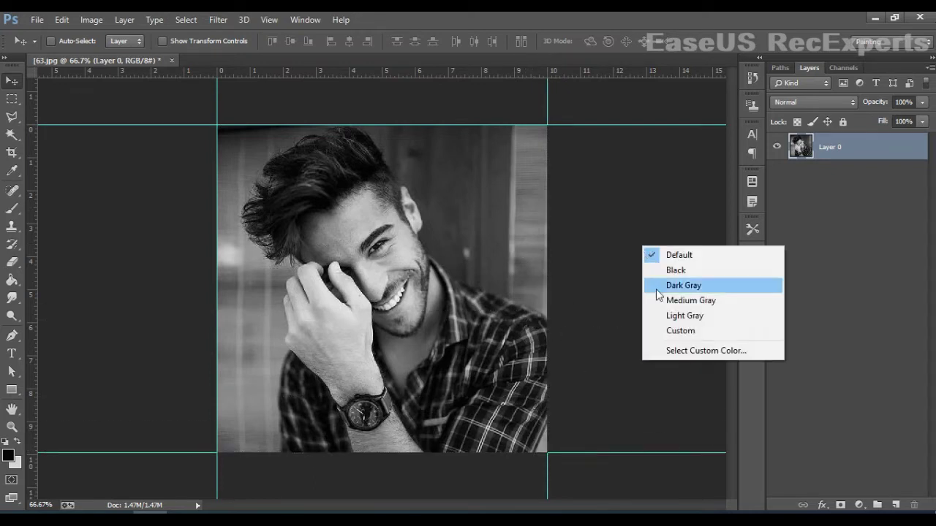
click(667, 351)
click(600, 194)
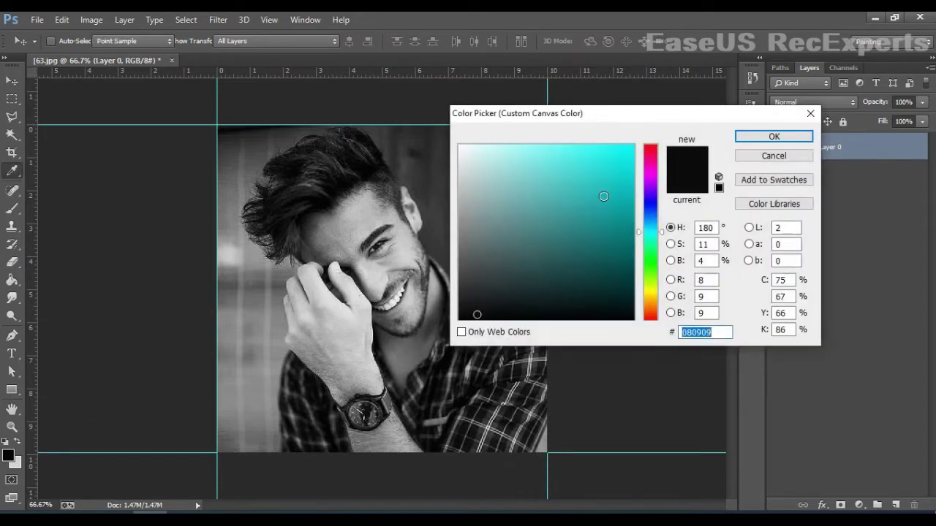
drag(575, 114, 695, 262)
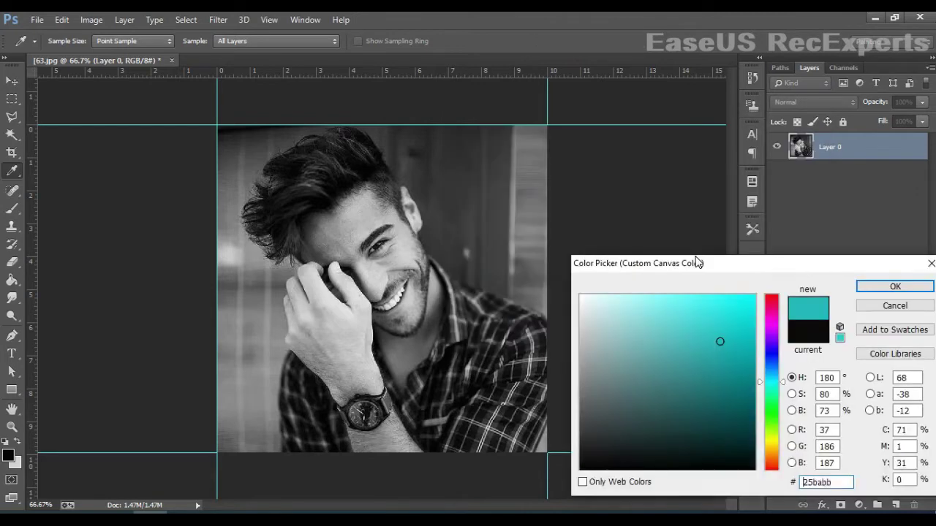
click(862, 289)
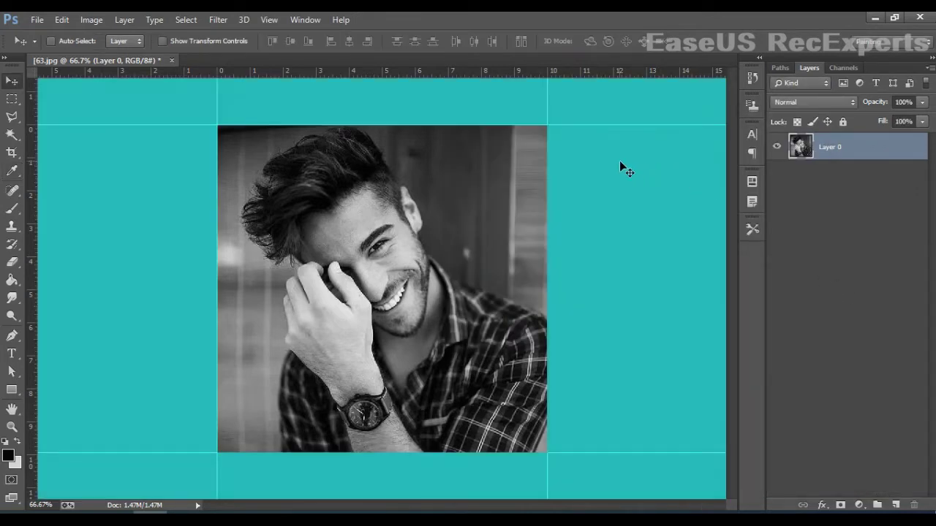
Step: Try Medium Gray and Dark Gray as the colour around the canvas
right_click(620, 161)
click(663, 220)
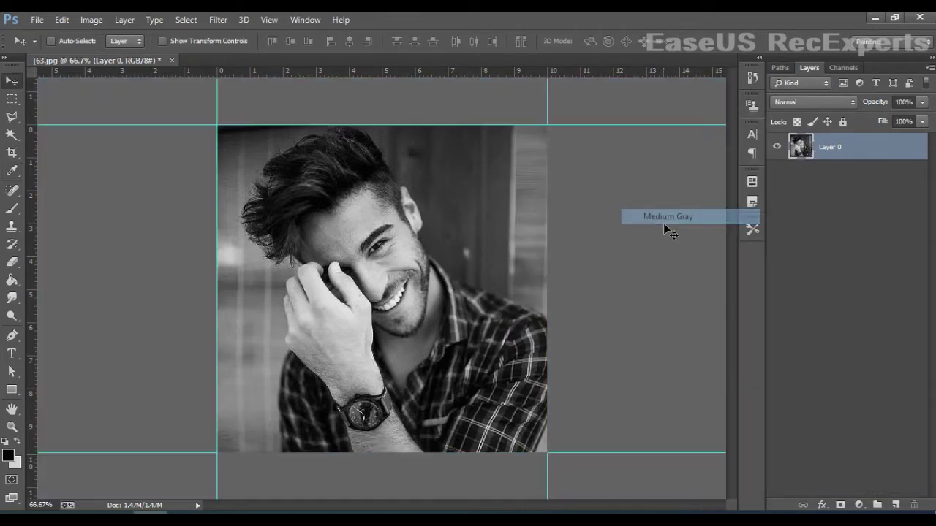
right_click(649, 190)
click(695, 226)
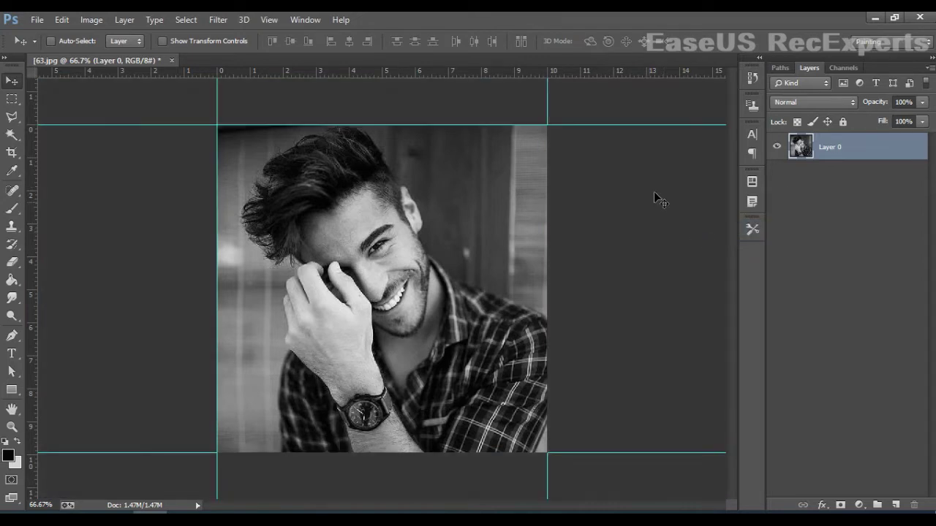
Step: Set the area around the canvas to Black
right_click(653, 191)
click(679, 209)
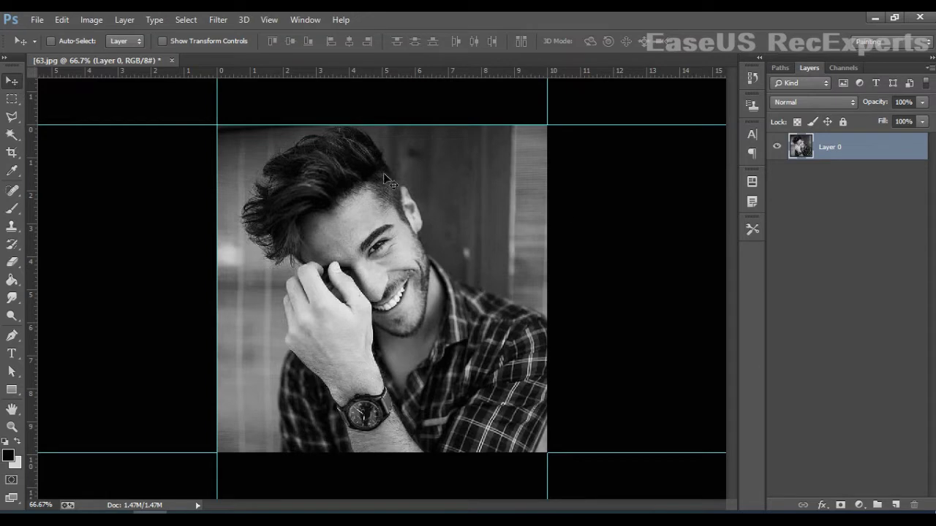
click(779, 153)
click(782, 152)
Step: Add a Solid Color fill layer above the photo in red #d80606
click(858, 505)
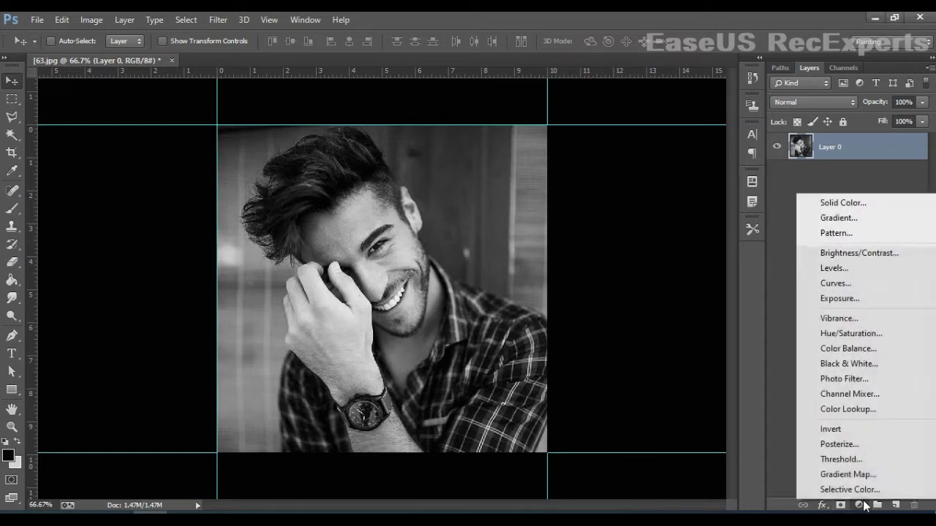
click(846, 196)
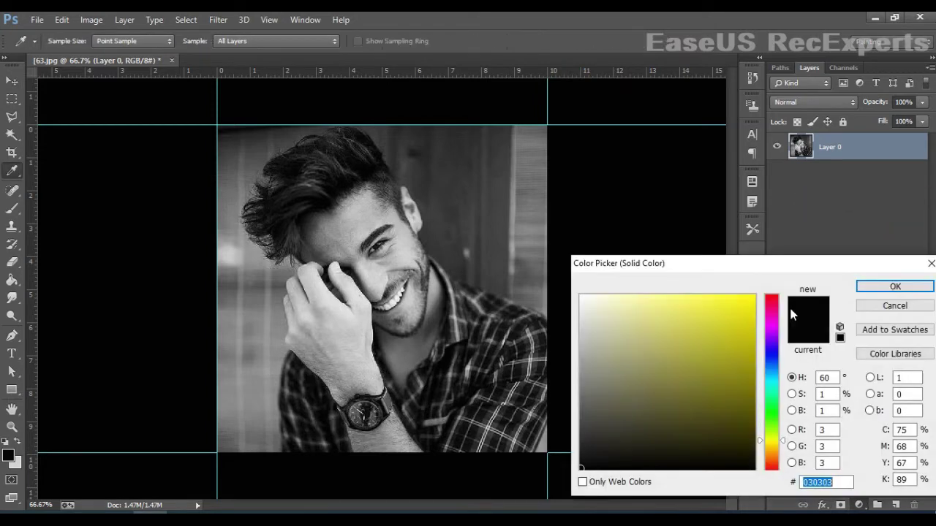
click(772, 298)
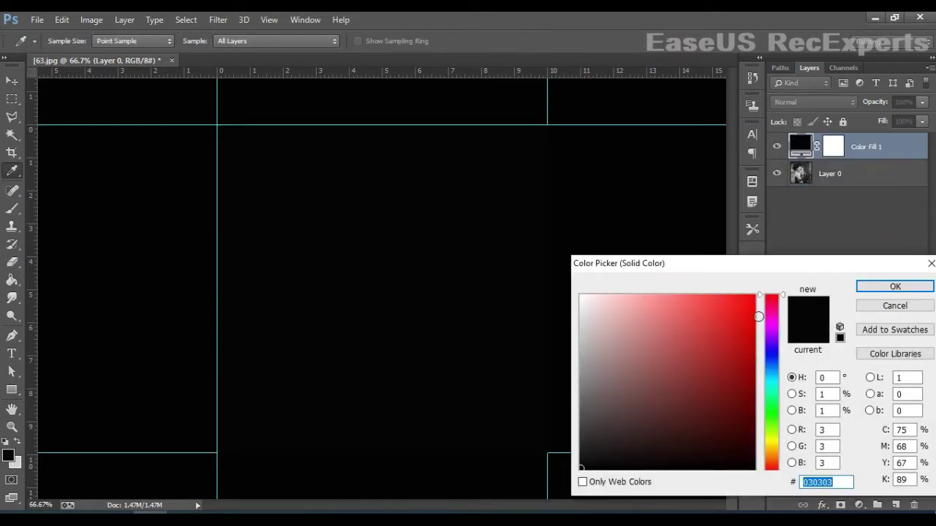
click(755, 316)
drag(755, 318, 754, 326)
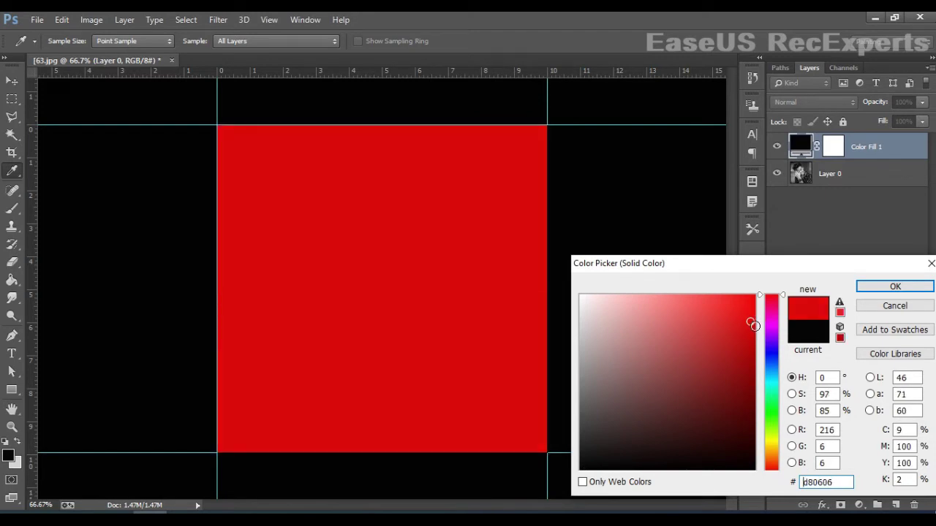
click(882, 287)
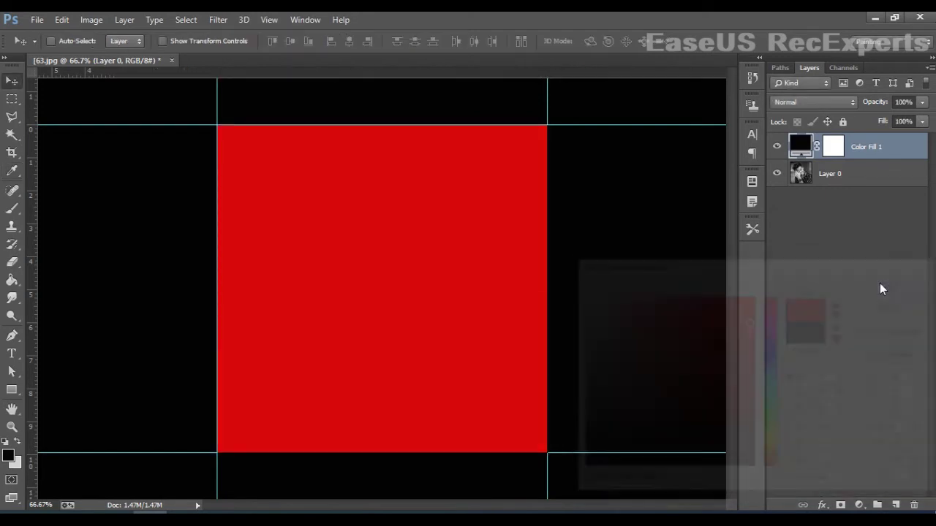
Step: Set the red fill layer's blend mode to Color and invert its mask to black
click(839, 149)
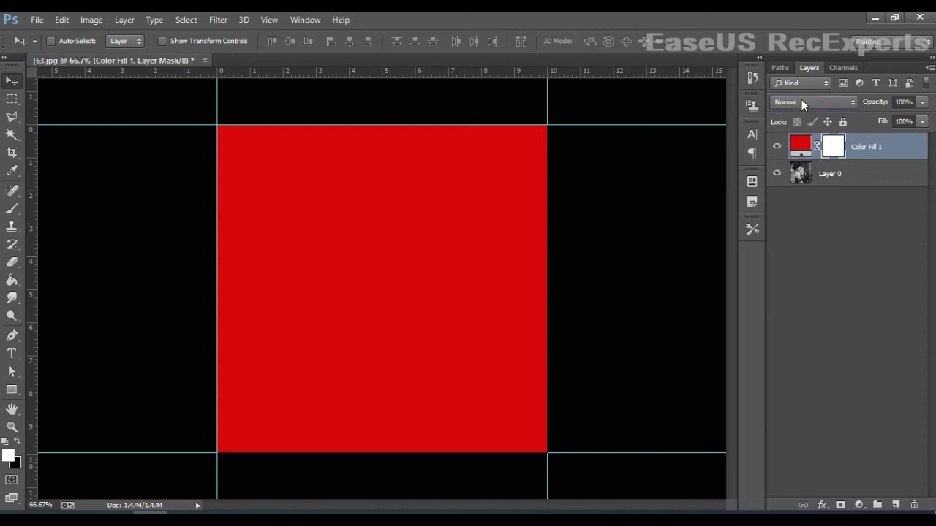
click(801, 101)
click(780, 447)
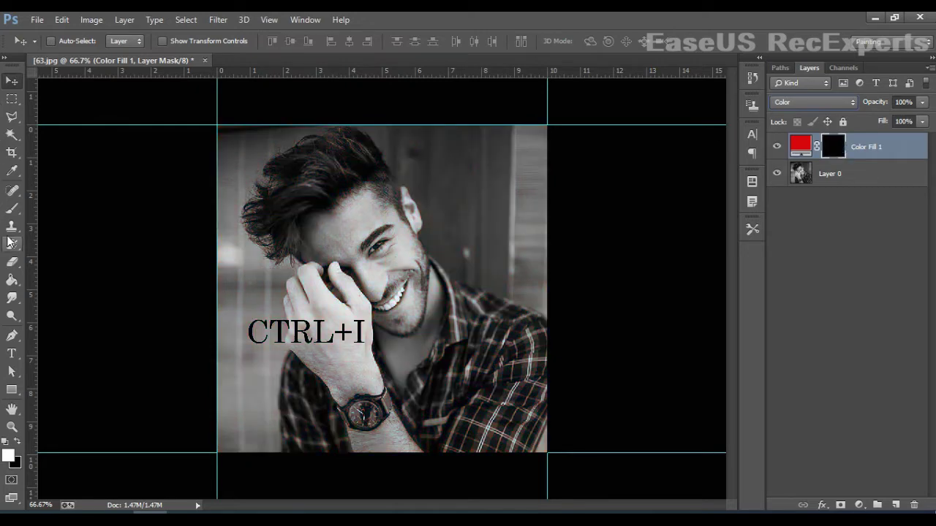
Step: Paint white on the fill layer's mask over the watch's right strap section with a soft 12 px brush
click(12, 209)
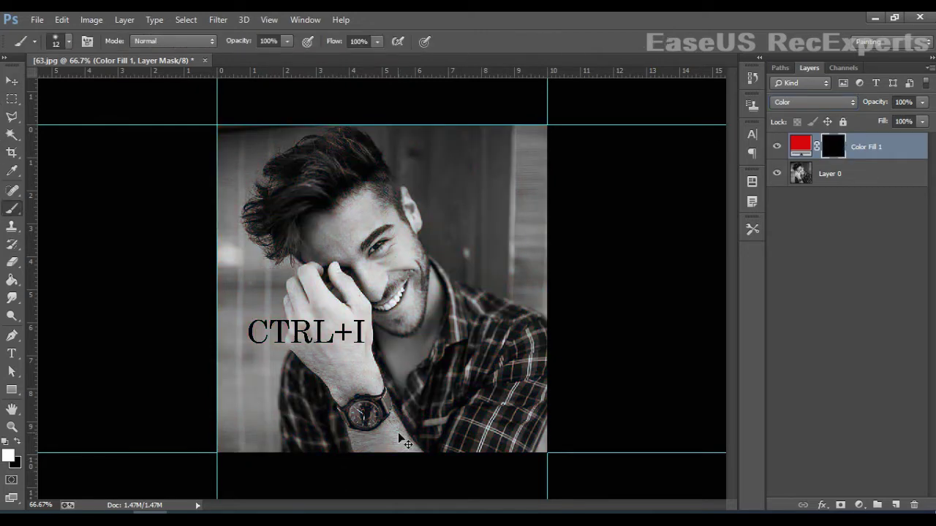
key(ctrl+plus)
key(ctrl+plus)
key(ctrl+plus)
key(ctrl+plus)
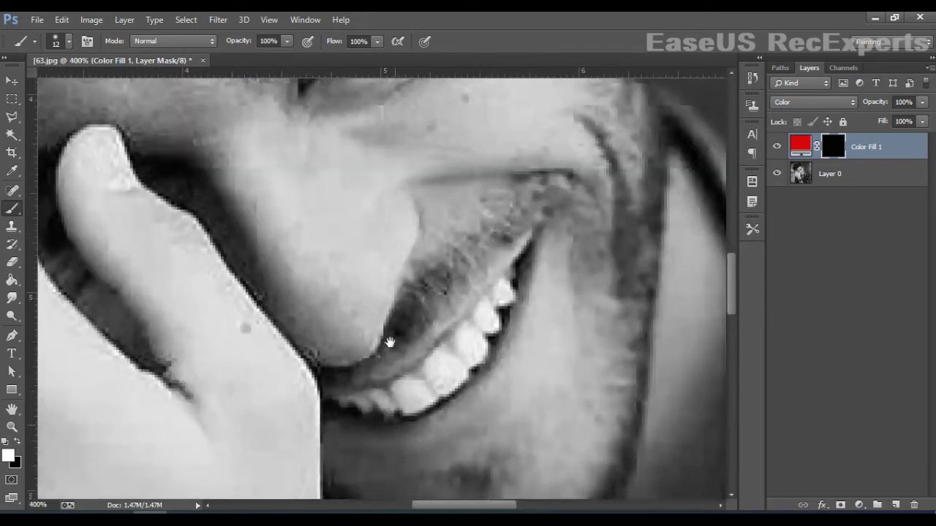
drag(390, 342, 383, 213)
drag(385, 439, 389, 241)
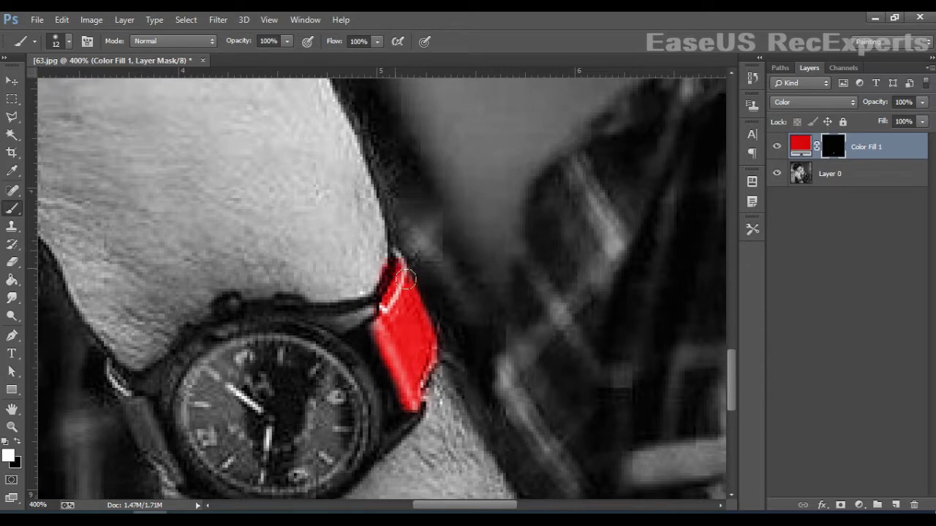
Step: Reduce the brush to 3 px and paint the upper outline of the watch case and the left strap section on the mask
right_click(391, 316)
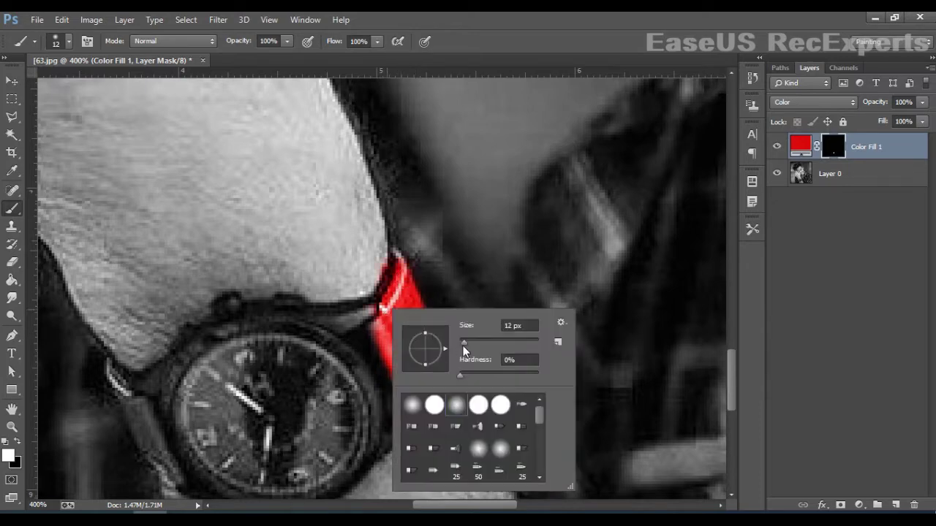
drag(463, 342, 460, 342)
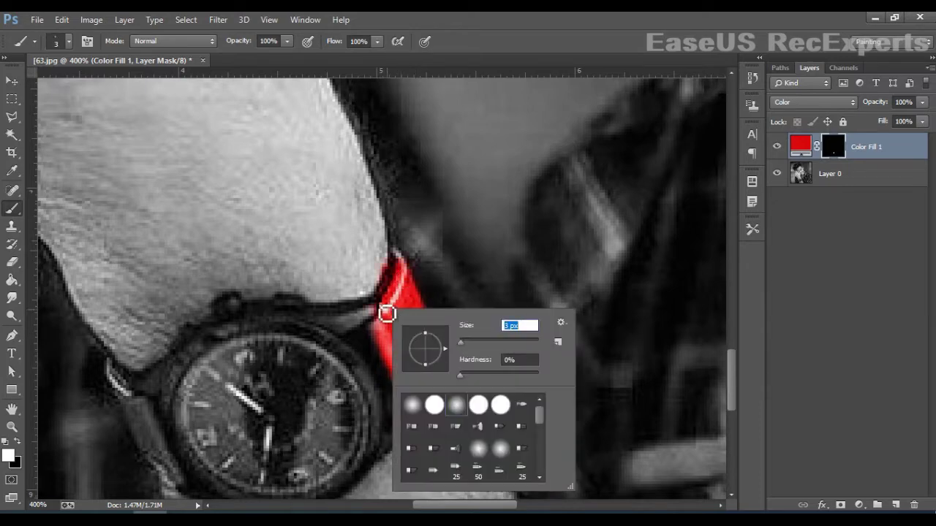
mouse_move(386, 313)
mouse_down()
mouse_move(315, 315)
mouse_move(299, 304)
mouse_move(284, 313)
mouse_move(239, 302)
mouse_move(151, 387)
mouse_move(119, 370)
mouse_move(151, 468)
mouse_up()
mouse_move(126, 389)
mouse_down()
mouse_move(119, 373)
mouse_move(146, 405)
mouse_move(148, 455)
mouse_move(165, 455)
mouse_move(165, 423)
mouse_move(303, 394)
mouse_up()
Step: Enlarge the brush to 8 px and paint the upper part of the watch case up to the right strap
right_click(330, 307)
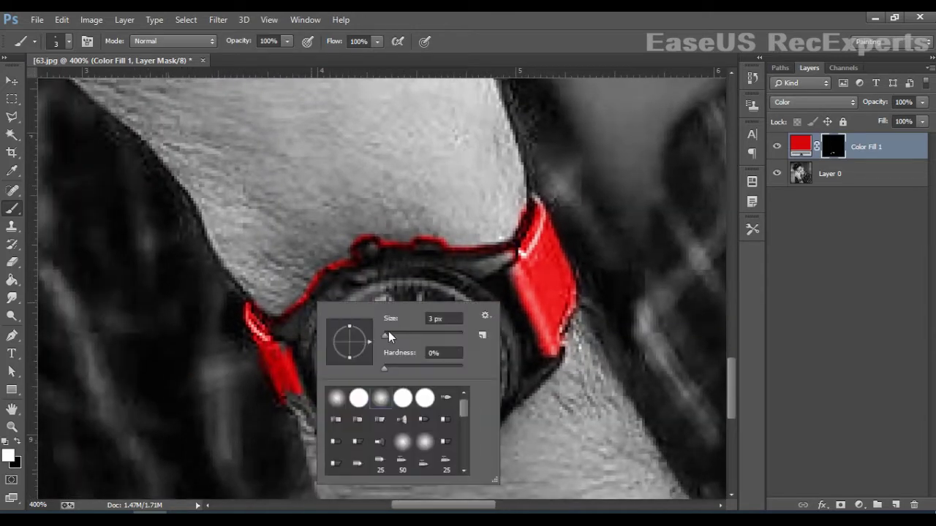
mouse_move(317, 326)
mouse_down()
mouse_move(287, 346)
mouse_move(299, 350)
mouse_move(349, 289)
mouse_move(432, 267)
mouse_move(380, 262)
mouse_move(449, 268)
mouse_up()
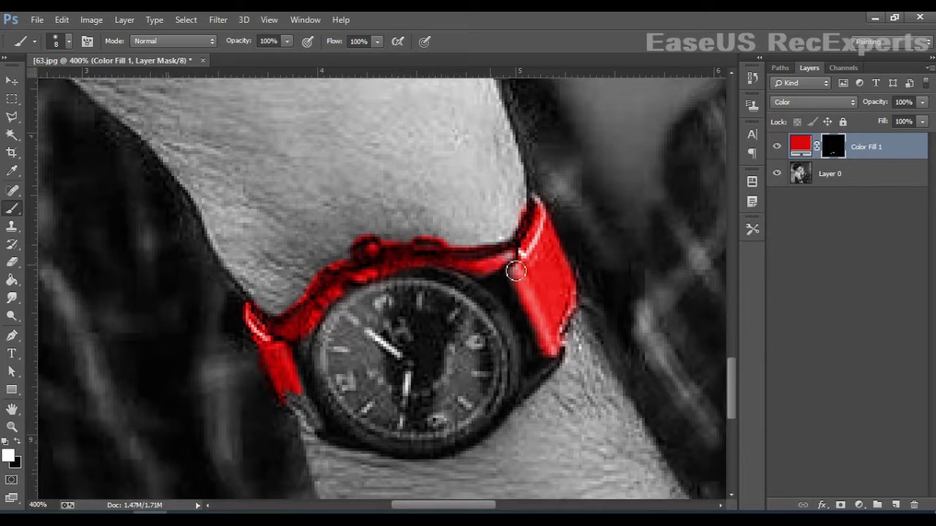
drag(515, 270, 530, 304)
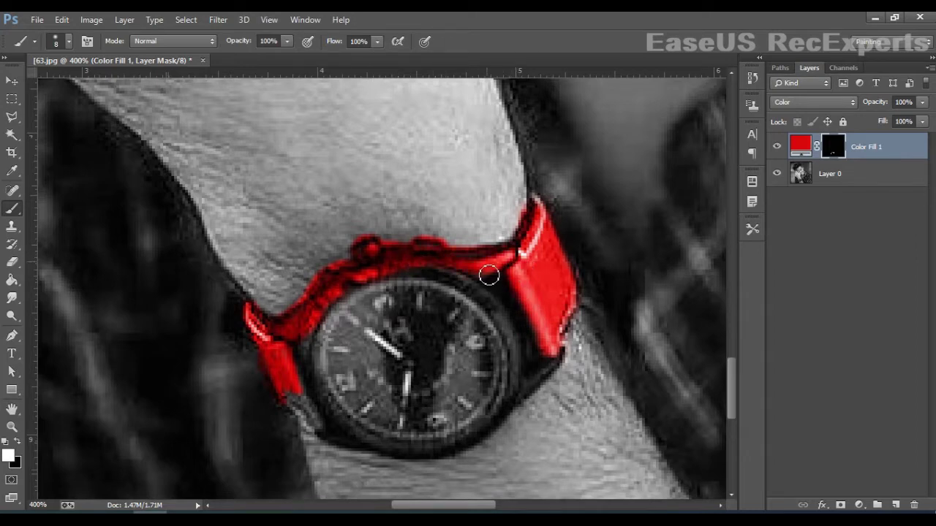
Step: Paint the watch bezel around the dial's left and right sides, including the lower right lug, on the mask
mouse_move(450, 280)
mouse_down()
mouse_move(354, 299)
mouse_move(318, 358)
mouse_up()
mouse_move(322, 391)
mouse_down()
mouse_move(365, 443)
mouse_move(386, 449)
mouse_move(347, 444)
mouse_move(303, 401)
mouse_move(326, 403)
mouse_move(347, 439)
mouse_move(363, 436)
mouse_up()
drag(575, 419, 550, 356)
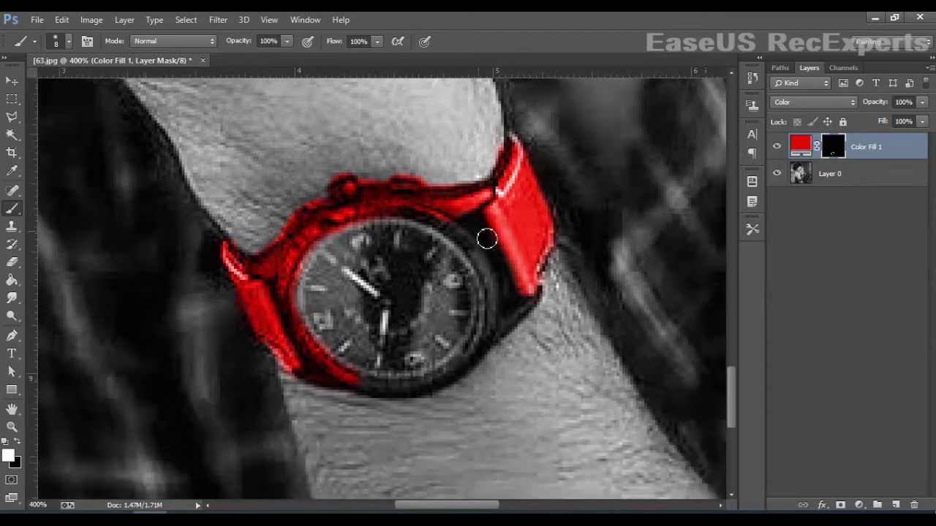
mouse_move(500, 294)
mouse_down()
mouse_move(507, 335)
mouse_move(541, 312)
mouse_up()
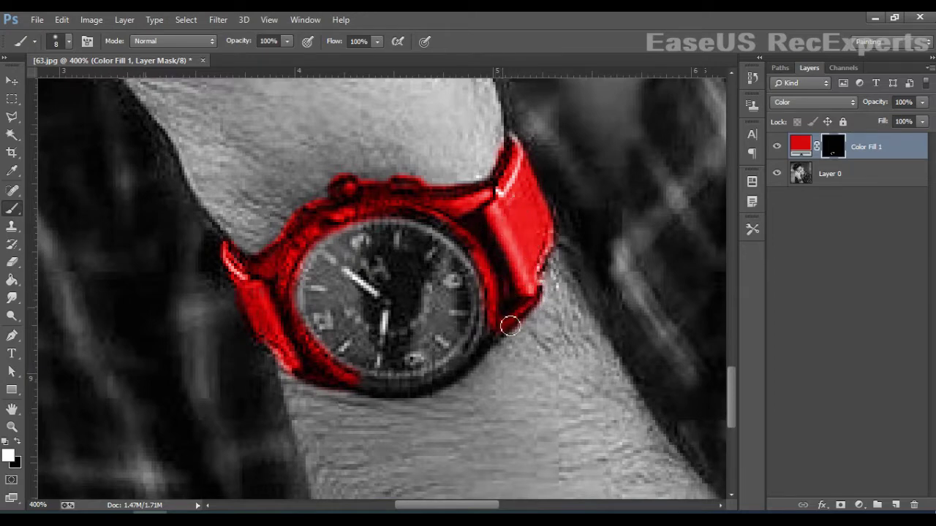
Step: Reduce the brush to 5 px and paint the remaining lower part of the watch bezel red through the mask
right_click(506, 335)
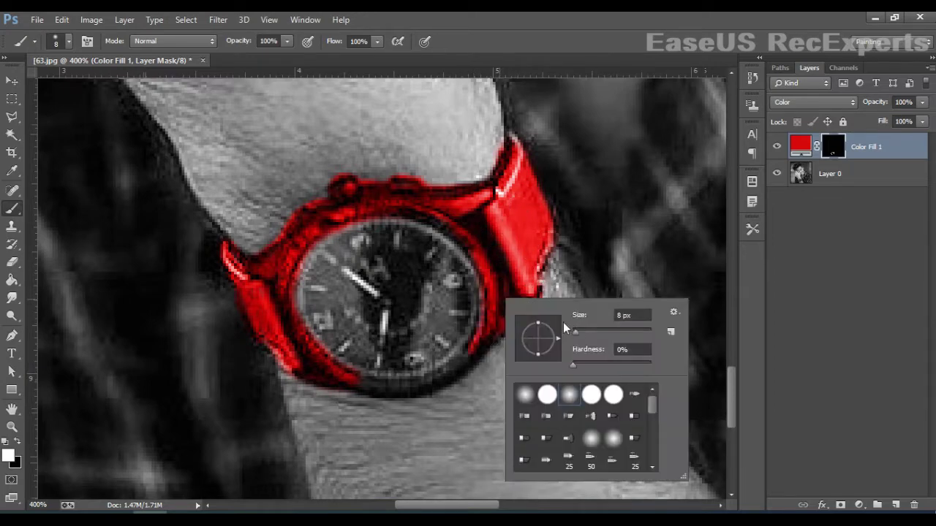
drag(575, 333, 573, 333)
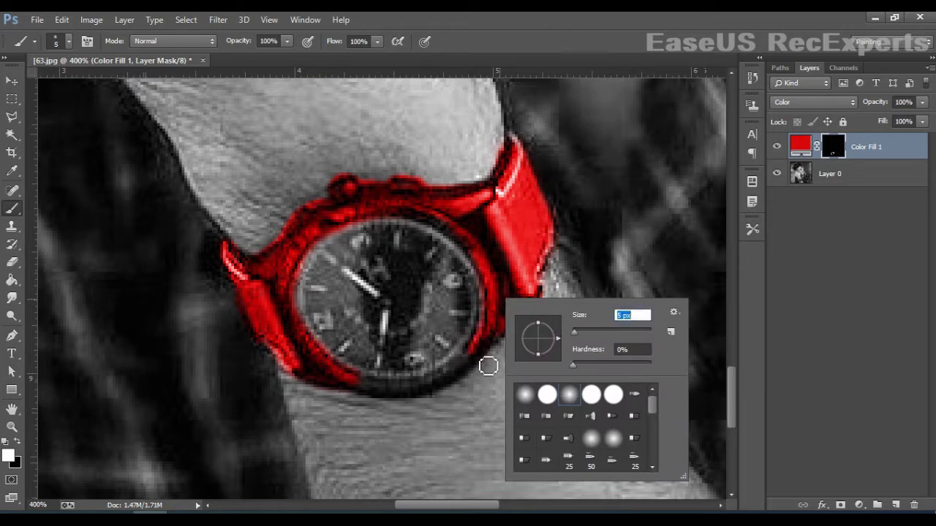
click(488, 365)
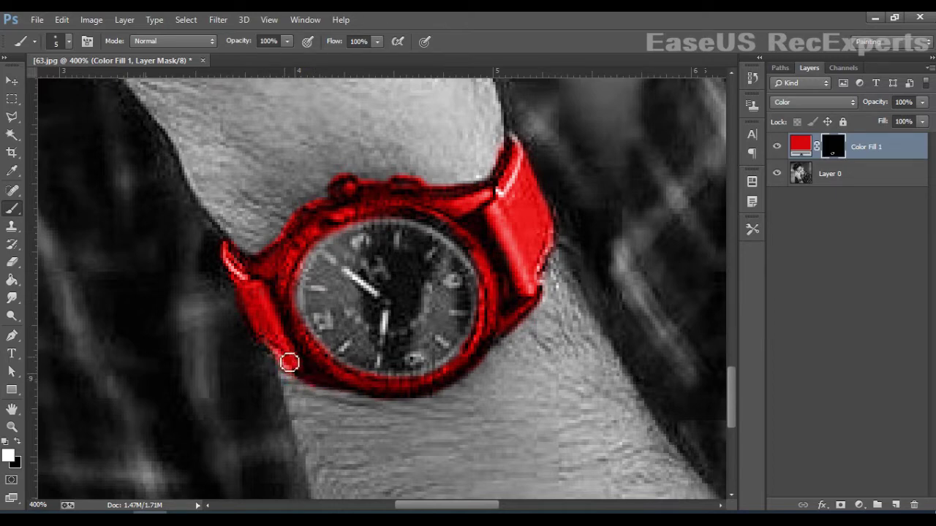
key(ctrl+minus)
key(ctrl+minus)
key(ctrl+minus)
key(ctrl+minus)
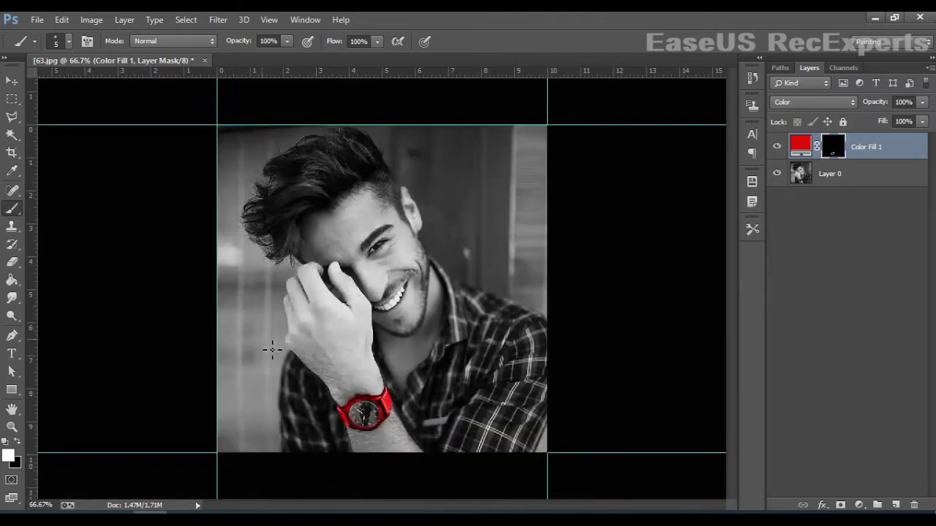
Step: Add a solid colour fill layer above the red one with the golden yellow d9a61d
click(860, 505)
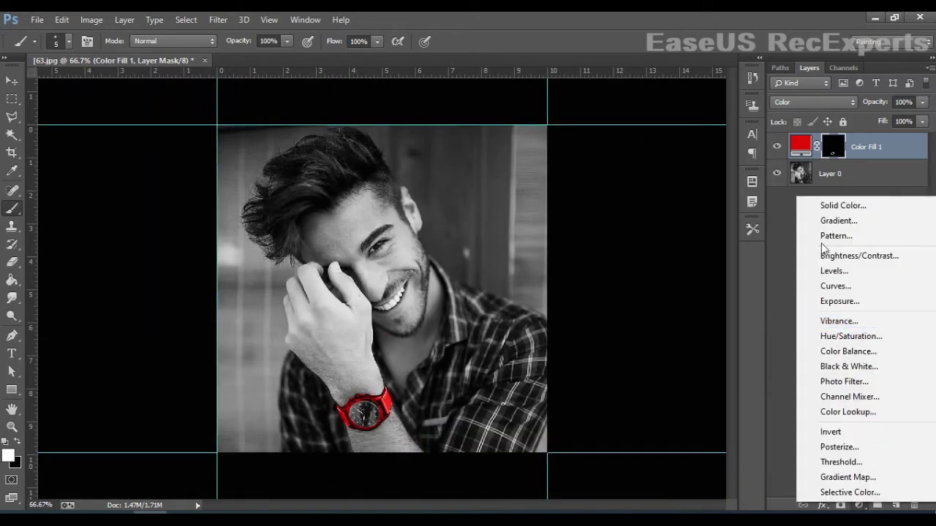
click(837, 203)
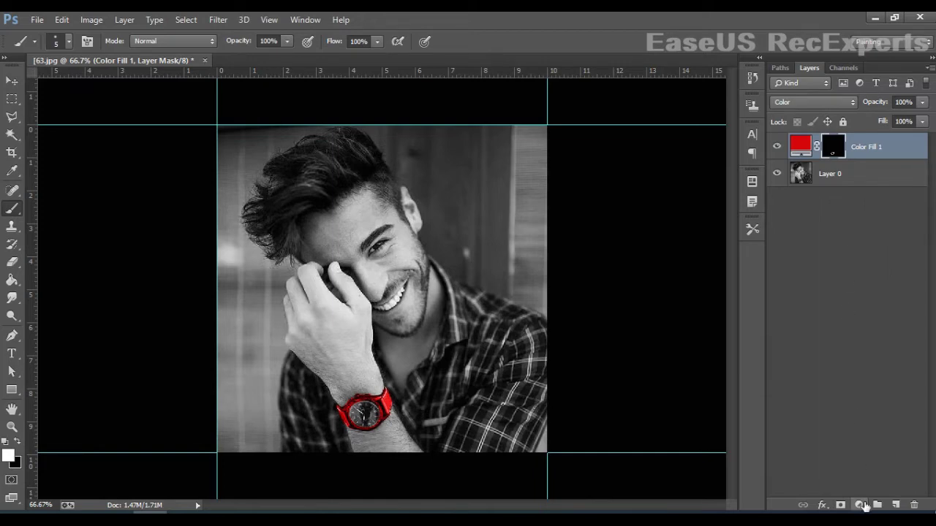
click(859, 505)
click(836, 204)
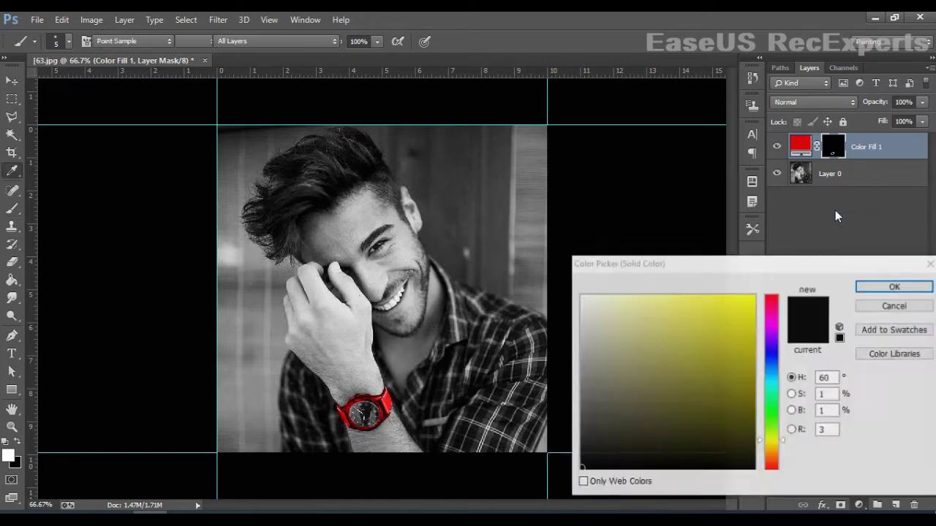
drag(734, 338, 742, 363)
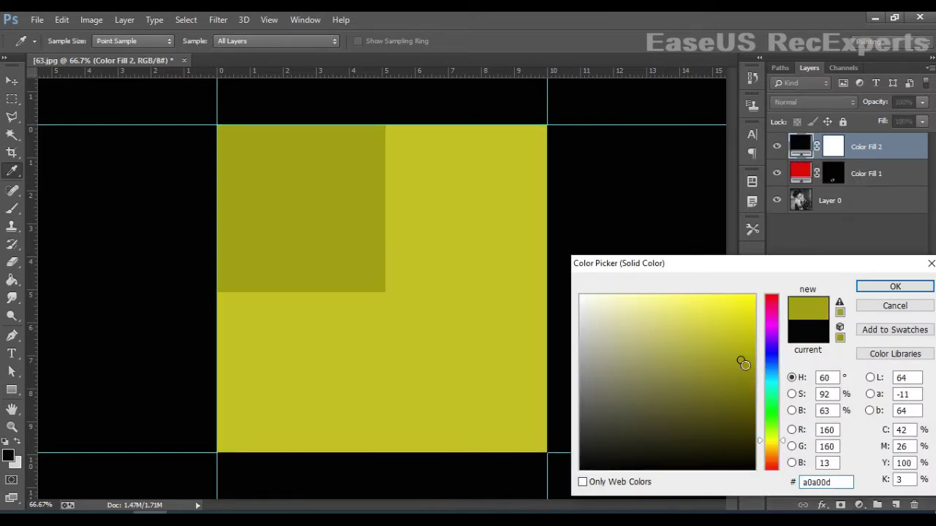
drag(778, 444, 775, 453)
click(734, 323)
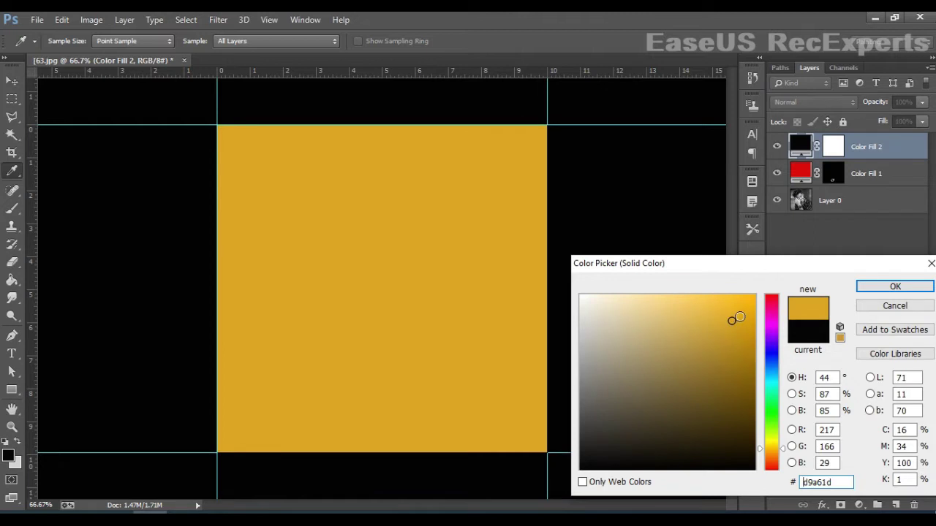
click(874, 287)
Step: Set the golden fill layer's blend mode to Color and invert its layer mask to black
click(812, 100)
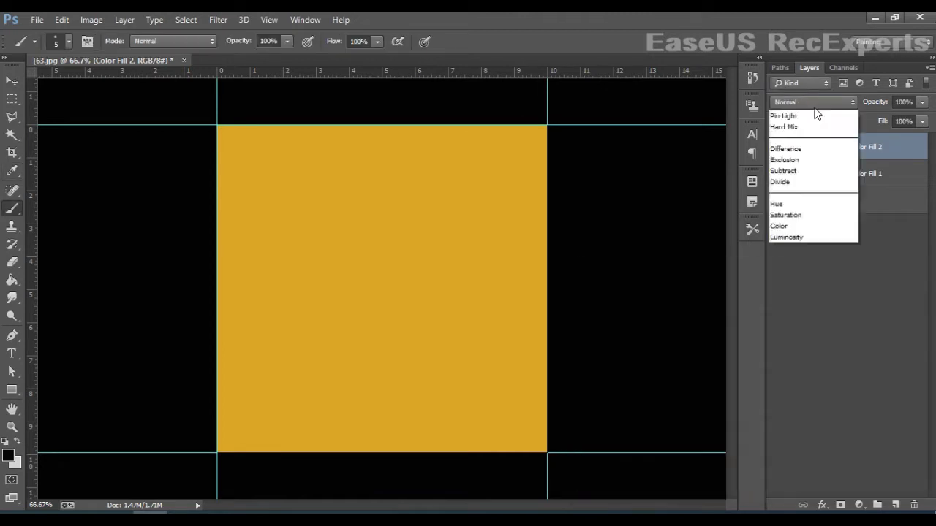
click(811, 451)
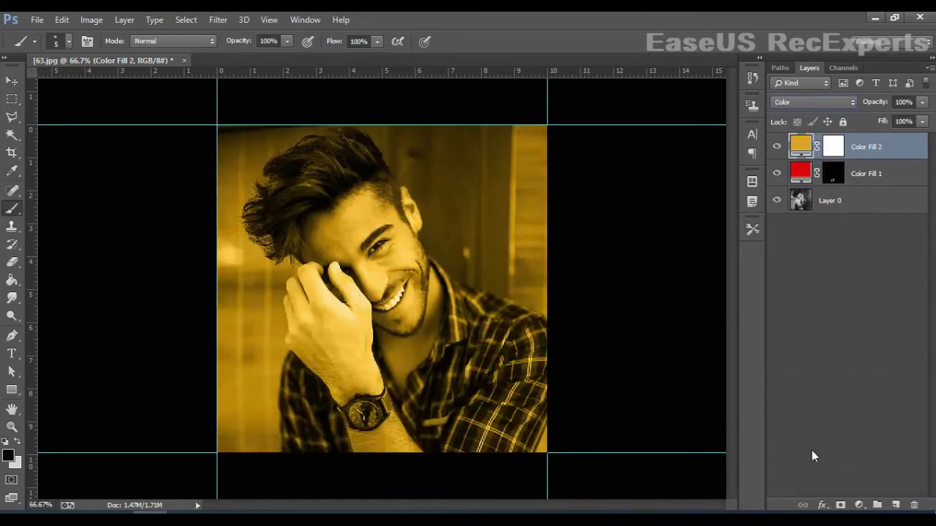
click(834, 146)
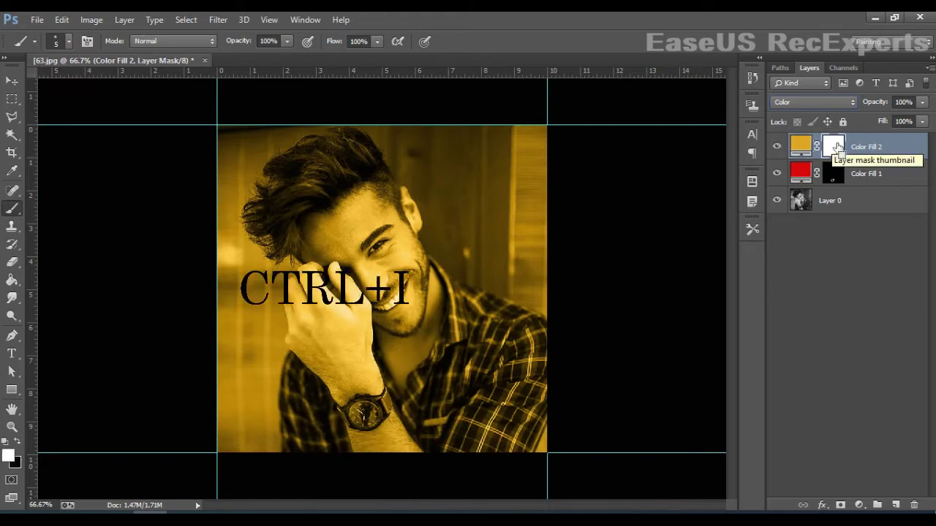
key(ctrl+i)
Step: Paint the upper edge of the watch dial golden on the mask with a white 5 px brush
click(12, 209)
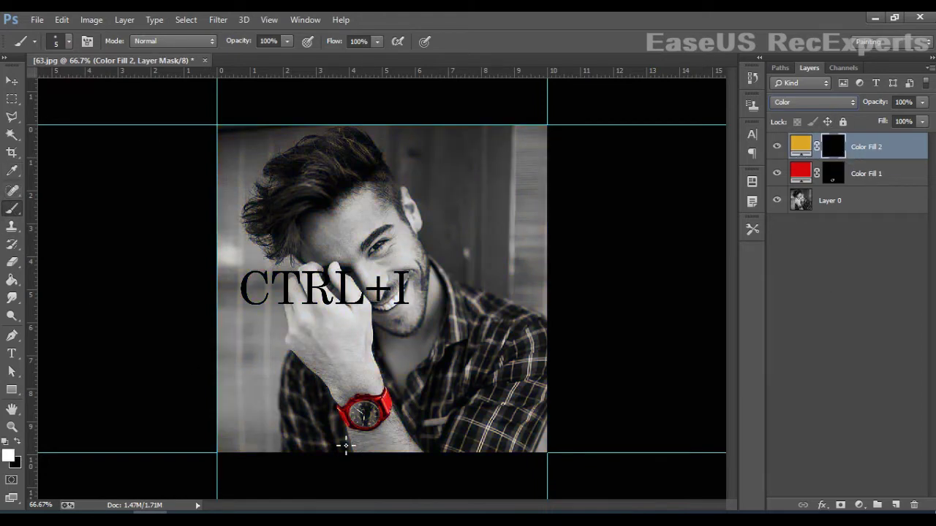
key(ctrl+plus)
key(ctrl+plus)
key(ctrl+plus)
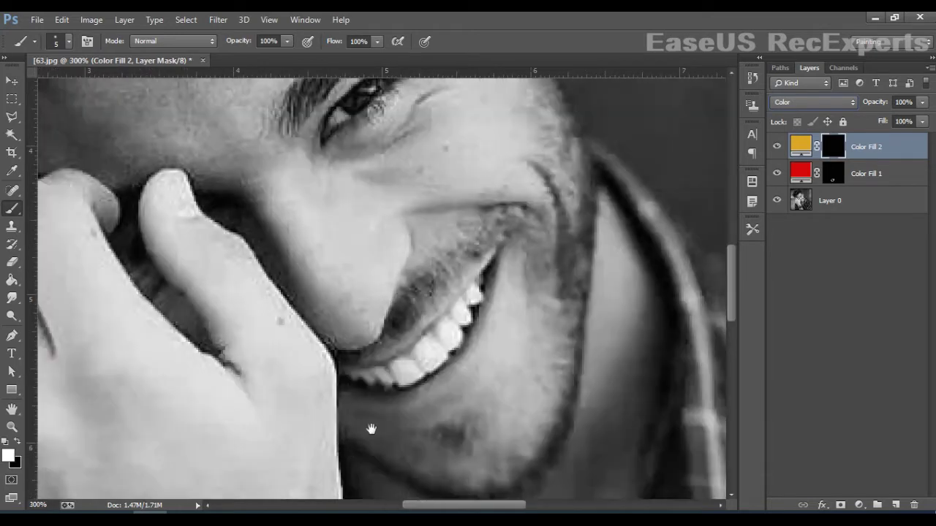
drag(372, 430, 505, 193)
scroll(505, 193, down, 5)
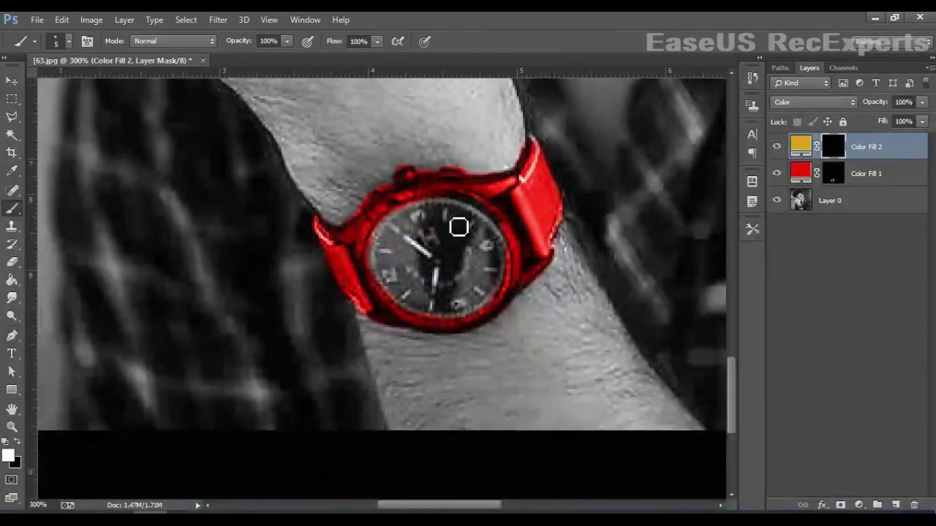
drag(430, 217, 463, 217)
Step: Enlarge the brush to 15 px and paint the rest of the watch dial golden through the mask
right_click(464, 217)
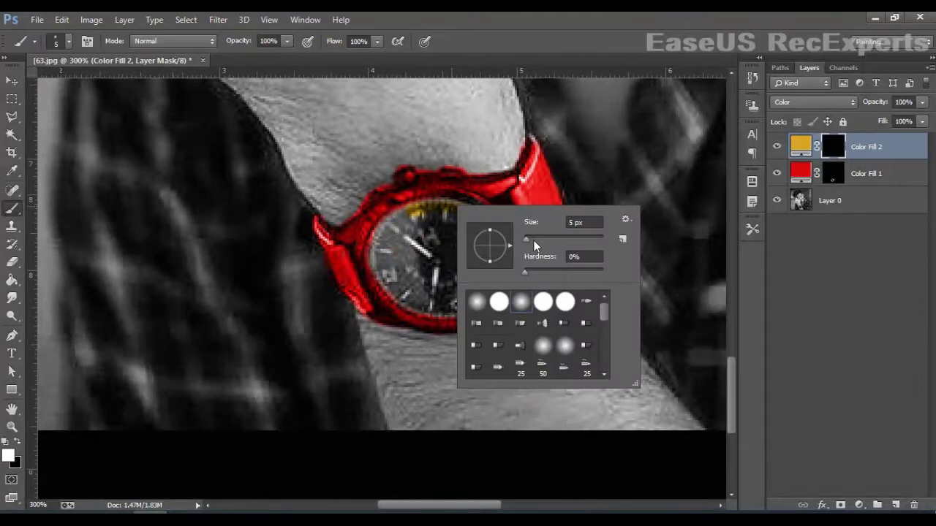
drag(530, 240, 540, 241)
key(Return)
drag(413, 242, 433, 274)
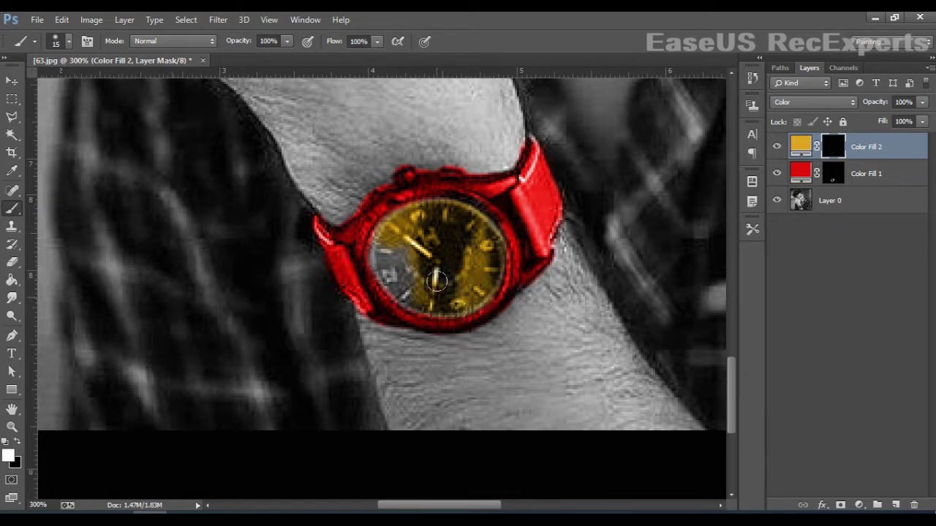
mouse_move(430, 281)
mouse_down()
mouse_move(398, 256)
mouse_move(396, 274)
mouse_move(403, 247)
mouse_move(394, 276)
mouse_move(438, 308)
mouse_move(433, 289)
mouse_move(457, 273)
mouse_move(451, 293)
mouse_move(481, 243)
mouse_move(498, 253)
mouse_move(494, 240)
mouse_move(454, 223)
mouse_move(404, 236)
mouse_move(396, 285)
mouse_move(425, 315)
mouse_move(472, 317)
mouse_move(498, 286)
mouse_up()
key(ctrl+minus)
key(ctrl+minus)
key(ctrl+minus)
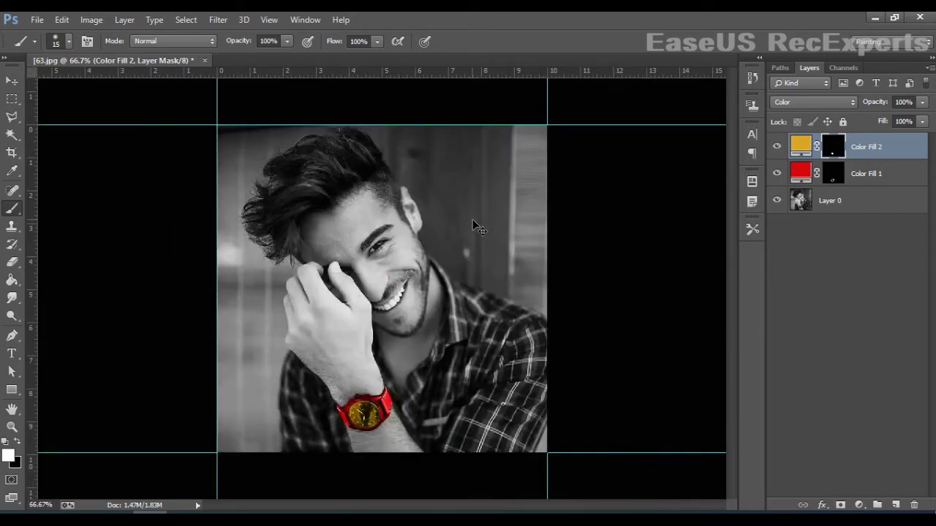
key(ctrl+minus)
key(ctrl+plus)
Step: Add another solid colour fill layer on top with the muted blue 3b437c
click(865, 502)
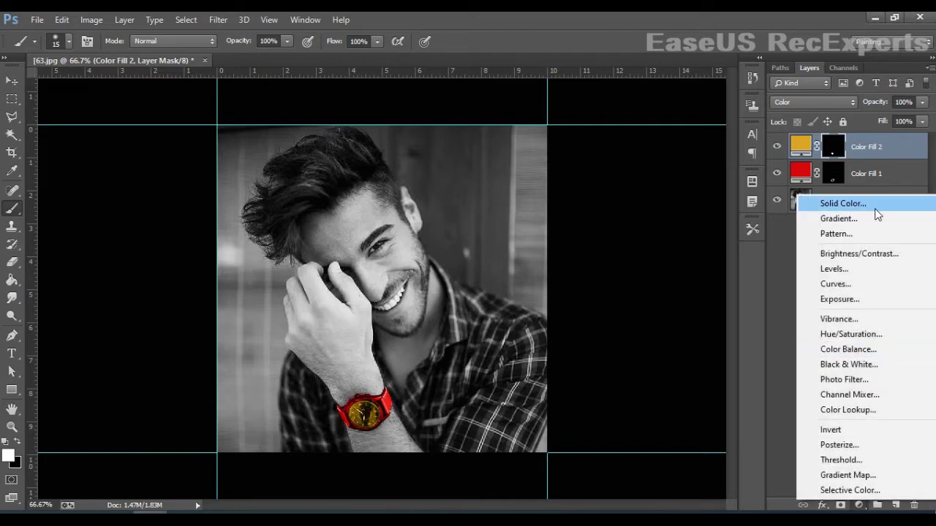
click(874, 209)
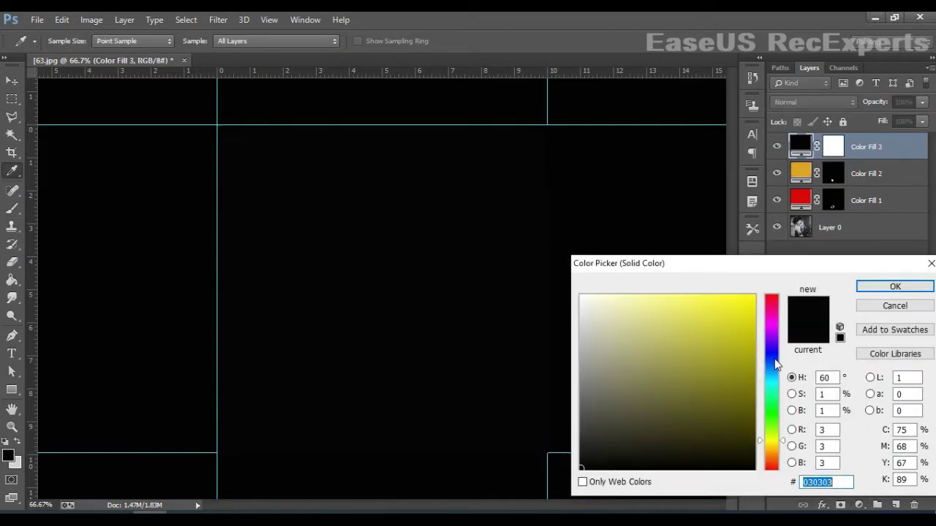
click(774, 358)
click(709, 353)
click(671, 385)
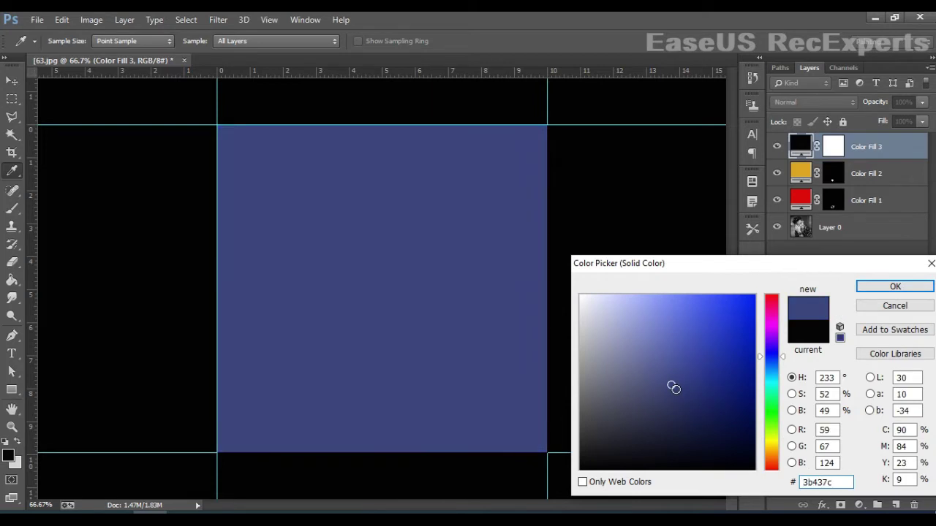
click(914, 286)
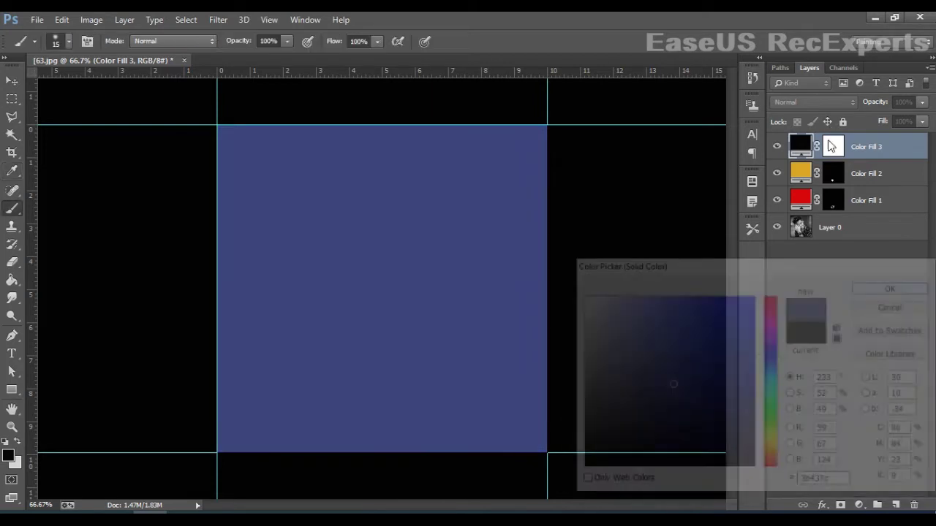
Step: Set the blue fill layer's blend mode to Color and invert its layer mask to black
click(810, 100)
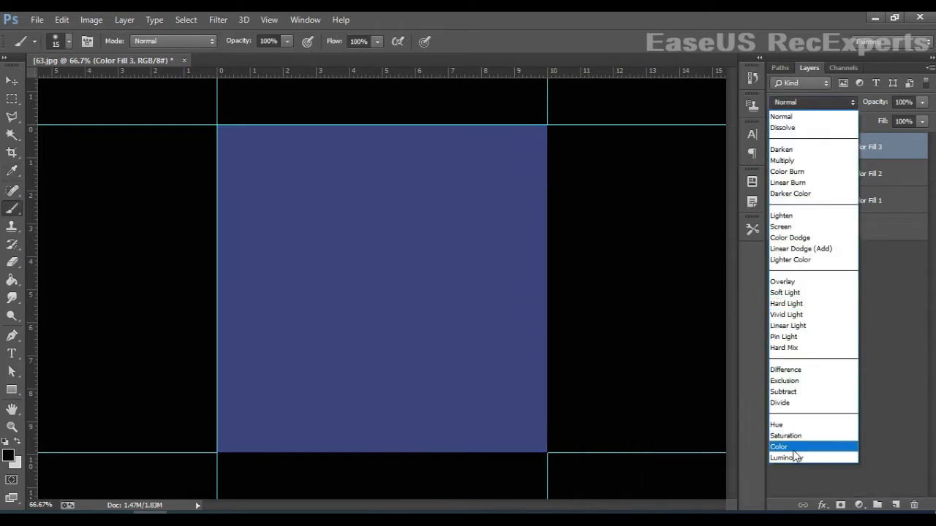
click(795, 443)
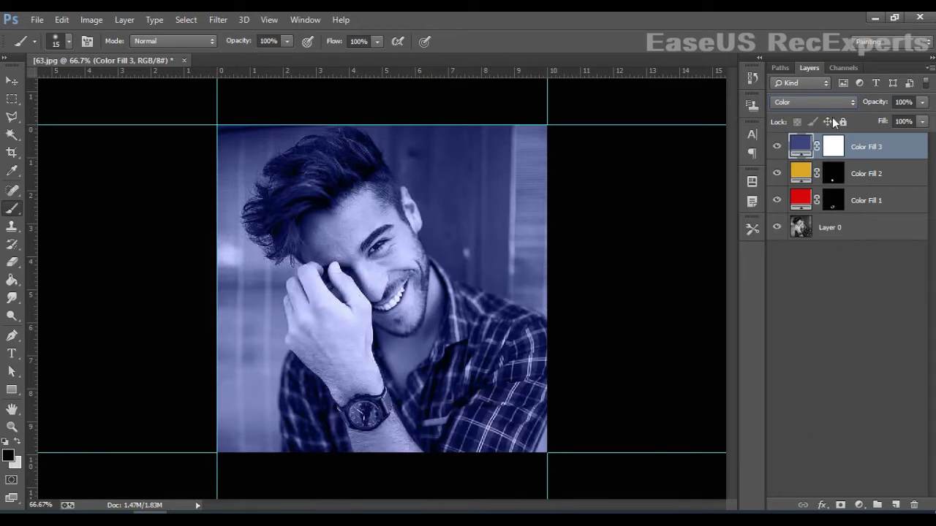
click(838, 152)
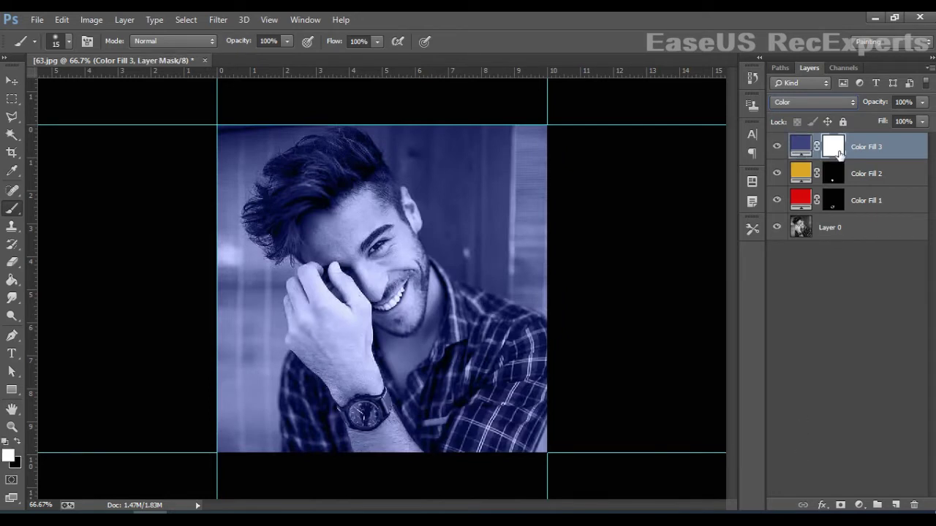
key(ctrl+i)
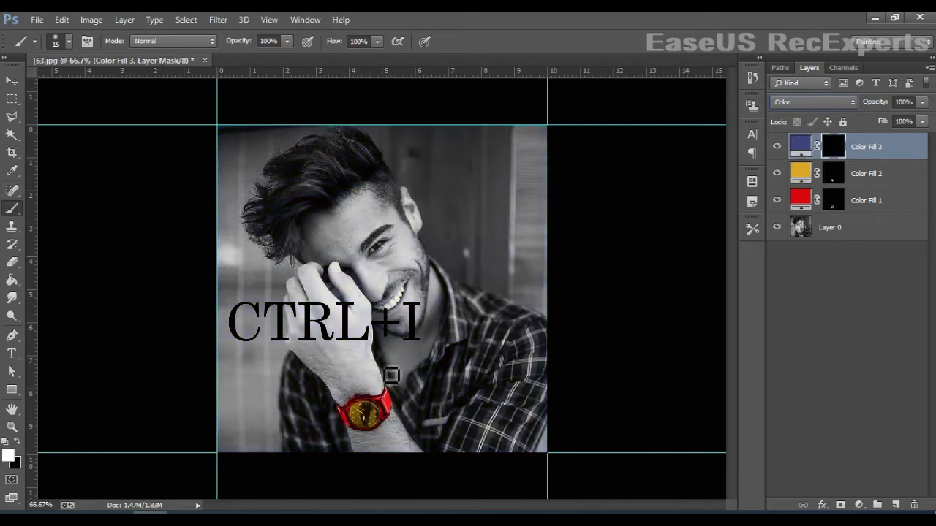
Step: Paint the shirt's sleeve, chest and shoulder to the right of the watch blue on the mask, enlarging the brush to 54 px
drag(520, 367, 522, 421)
key(ctrl+plus)
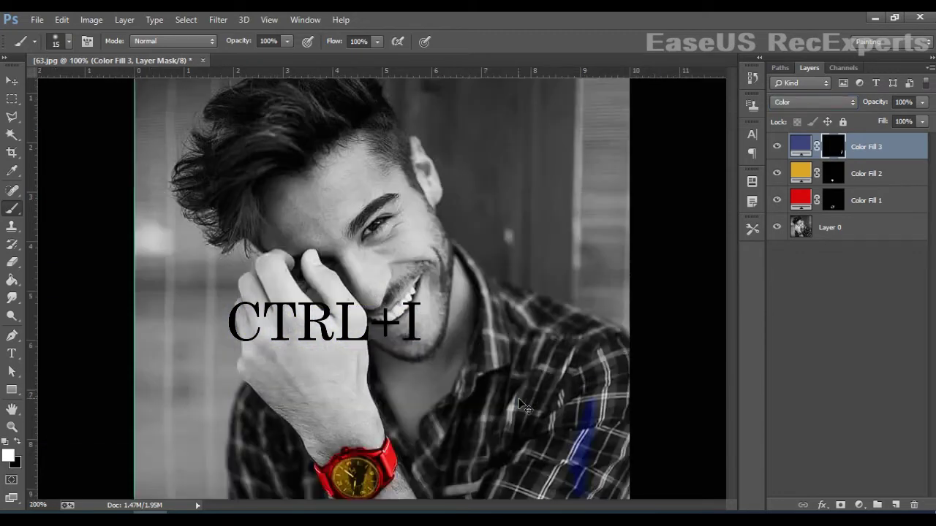
key(ctrl+plus)
mouse_move(522, 407)
mouse_down()
mouse_move(473, 290)
mouse_move(438, 259)
mouse_up()
right_click(441, 287)
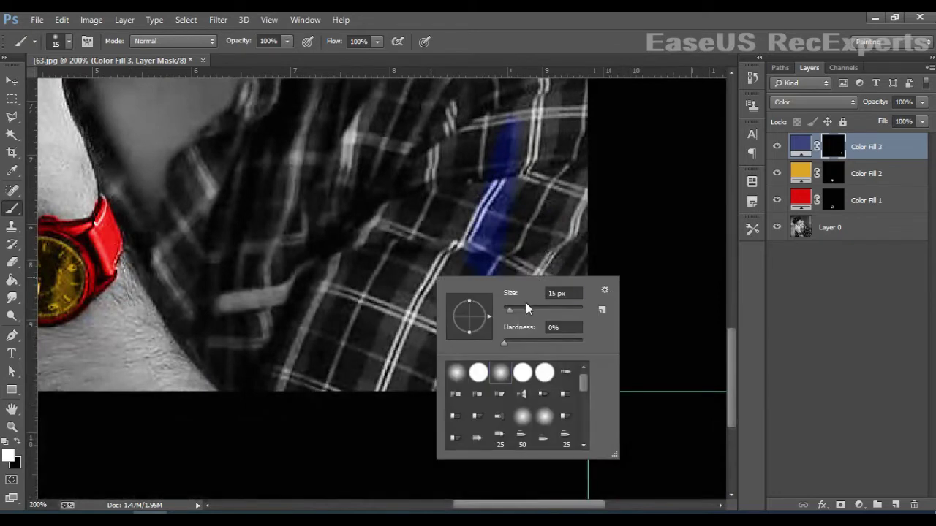
click(525, 305)
key(Return)
drag(385, 331, 417, 340)
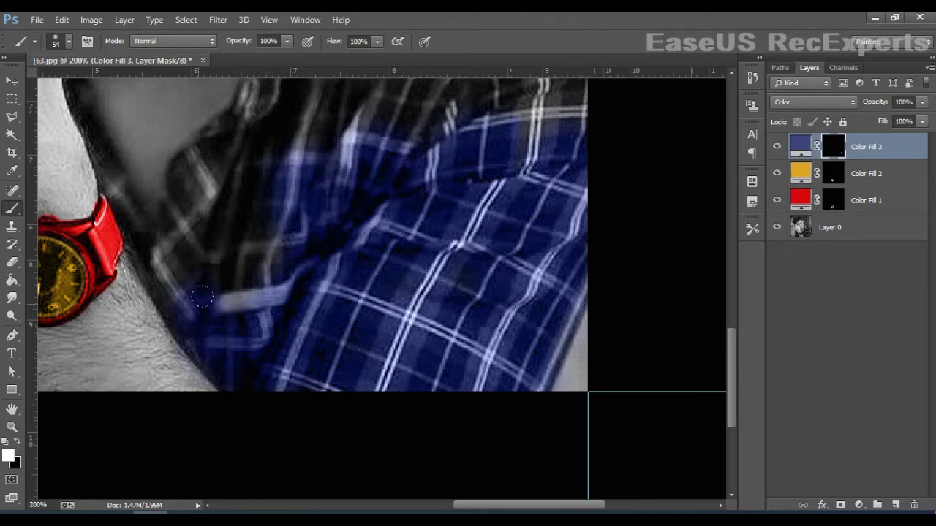
scroll(375, 198, up, 4)
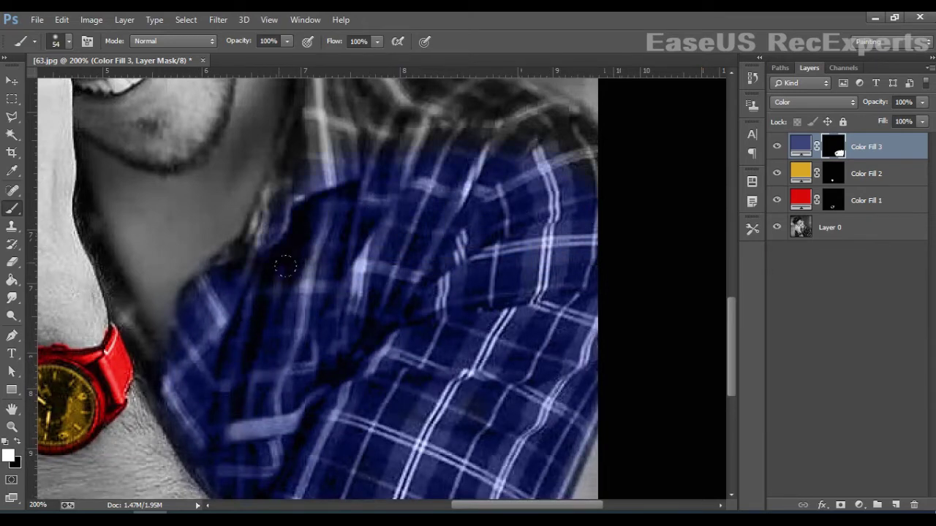
scroll(476, 247, up, 5)
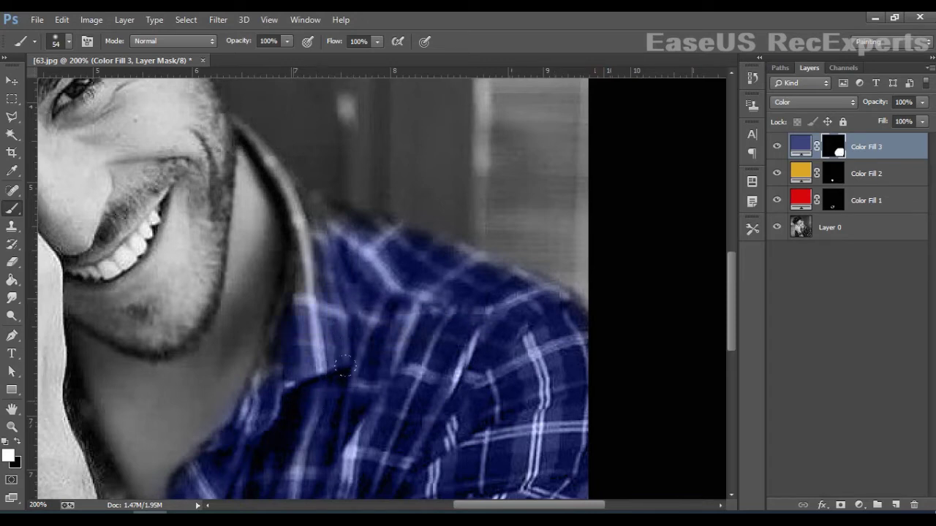
Step: Reduce the brush to 24 px and paint the lower part of the shirt collar beside the neck blue
drag(438, 295, 474, 359)
right_click(445, 346)
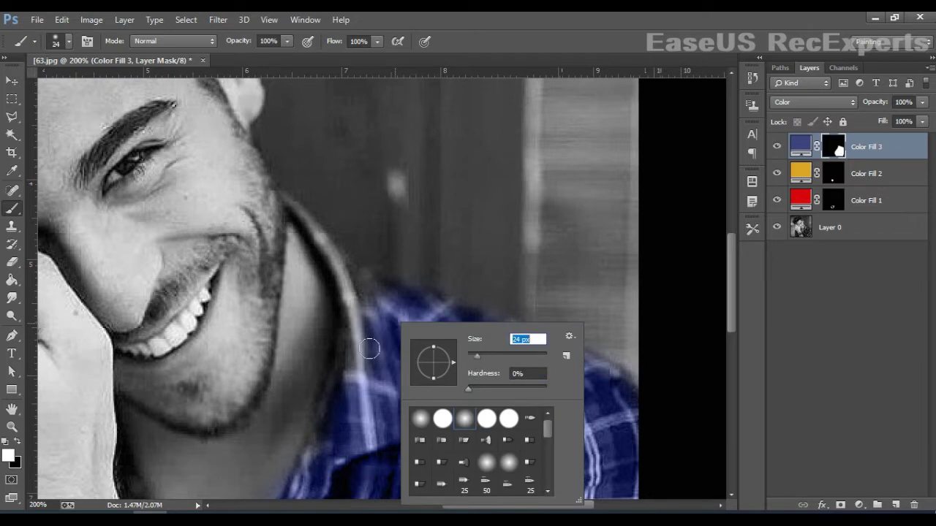
click(371, 348)
mouse_move(371, 376)
mouse_down()
mouse_move(374, 333)
mouse_move(363, 285)
mouse_move(457, 361)
mouse_up()
Step: Reduce the brush to 13 px and paint the narrow upper collar up to its tip behind the jaw
right_click(461, 408)
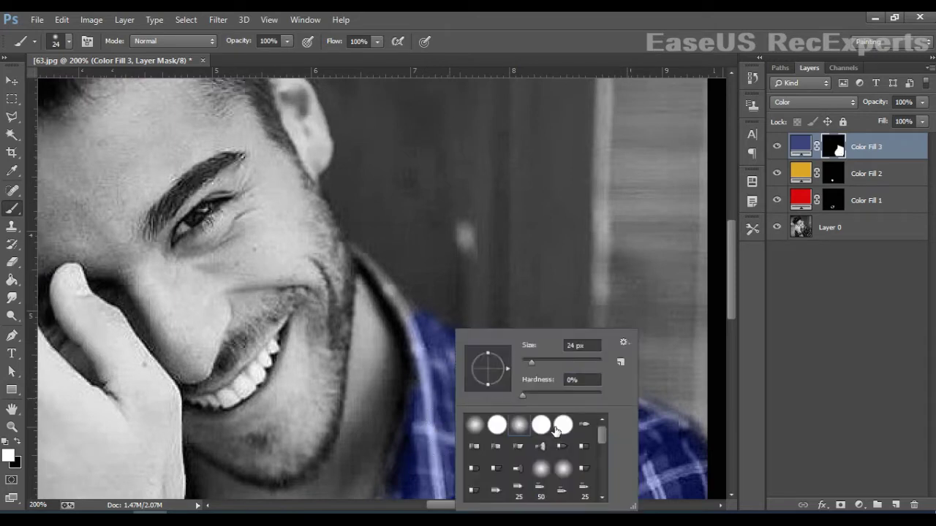
click(523, 358)
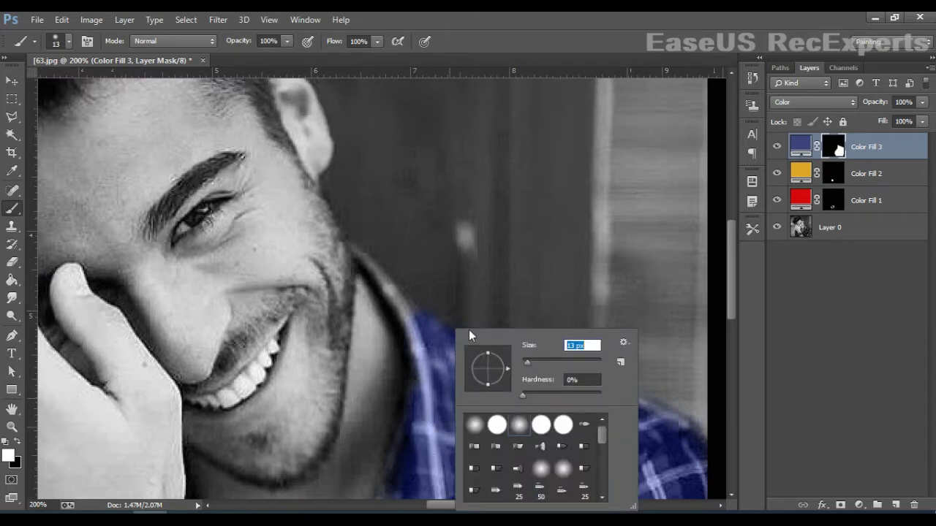
key(Return)
drag(415, 320, 367, 264)
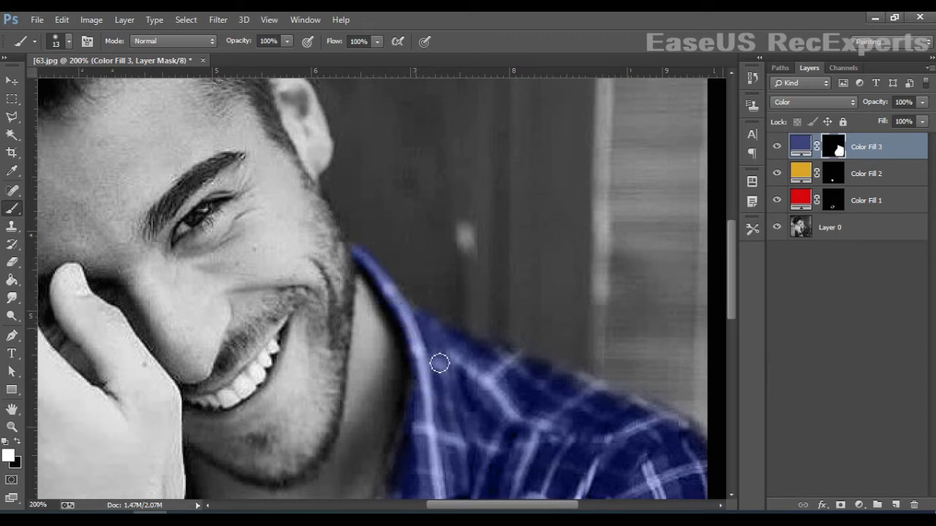
Step: Paint the narrow strip of shirt between the wrist and the open neckline blue, down past the watch strap
drag(412, 315, 507, 232)
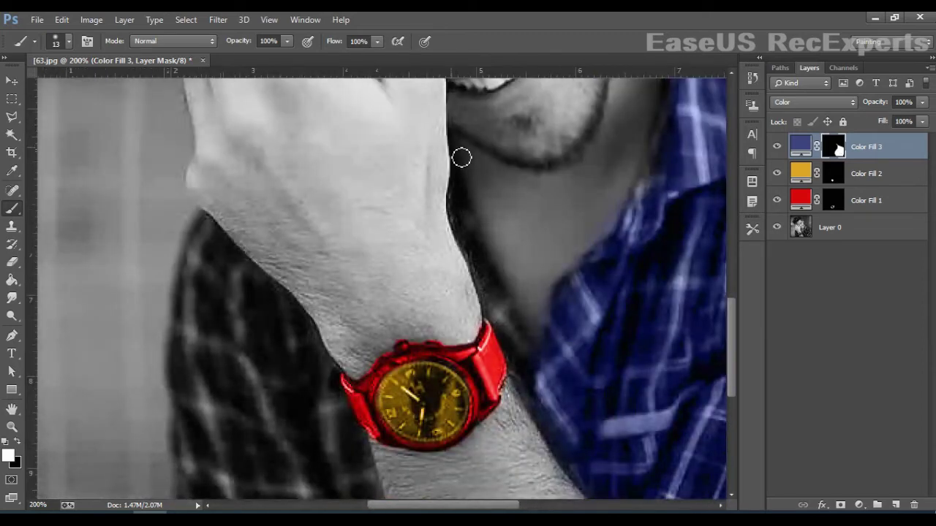
mouse_move(461, 156)
mouse_down()
mouse_move(462, 230)
mouse_move(486, 294)
mouse_move(511, 298)
mouse_move(467, 228)
mouse_move(476, 216)
mouse_move(468, 190)
mouse_move(534, 314)
mouse_move(521, 213)
mouse_move(510, 261)
mouse_move(486, 213)
mouse_move(539, 324)
mouse_move(588, 378)
mouse_up()
scroll(511, 232, down, 3)
scroll(581, 315, down, 4)
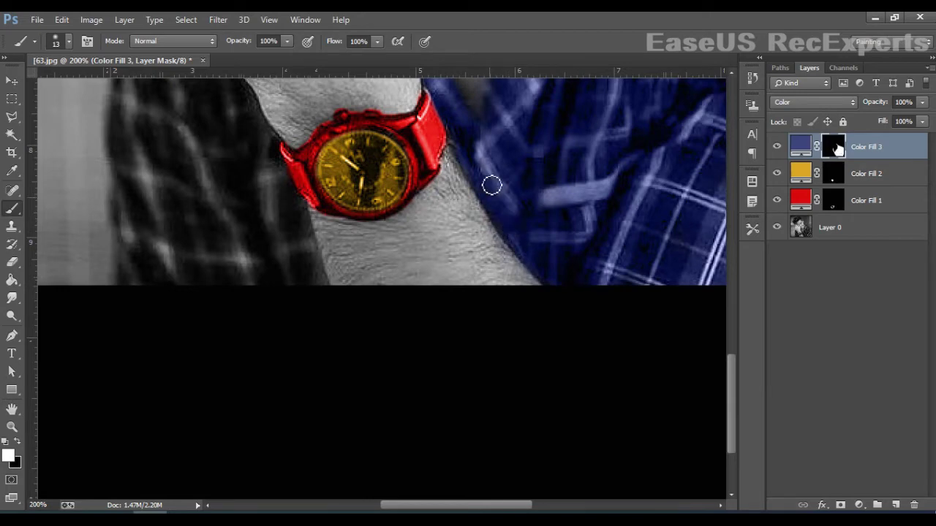
Step: Enlarge the brush to 57 px and paint the lower part of the sleeve behind the watch wrist blue on the mask
mouse_move(537, 185)
mouse_down()
mouse_move(677, 323)
mouse_move(738, 203)
mouse_up()
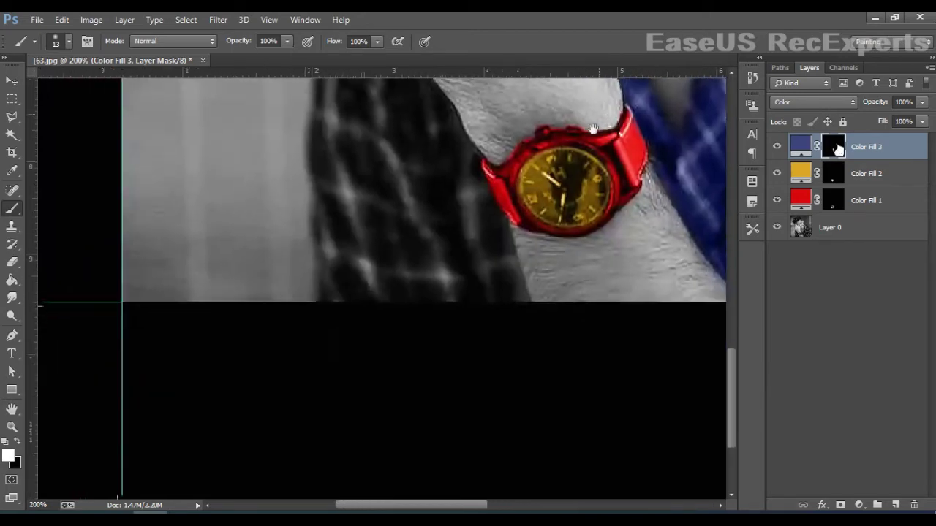
mouse_move(468, 158)
mouse_down()
mouse_move(486, 167)
mouse_move(532, 299)
mouse_move(487, 311)
mouse_move(334, 311)
mouse_move(319, 168)
mouse_move(367, 227)
mouse_up()
right_click(376, 187)
click(461, 209)
key(Return)
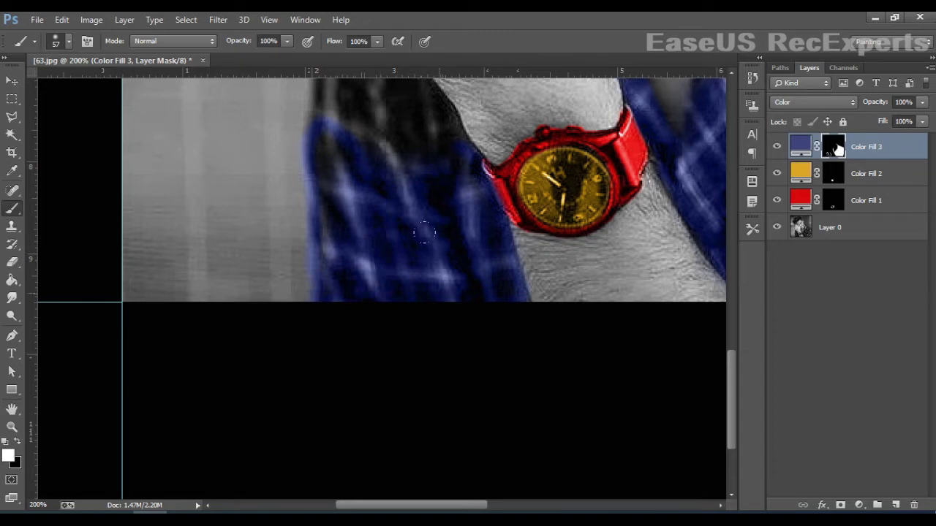
Step: Reduce the brush to 17 px and paint the sleeve's outer edge and upper tip beneath the hand blue
drag(424, 233, 476, 361)
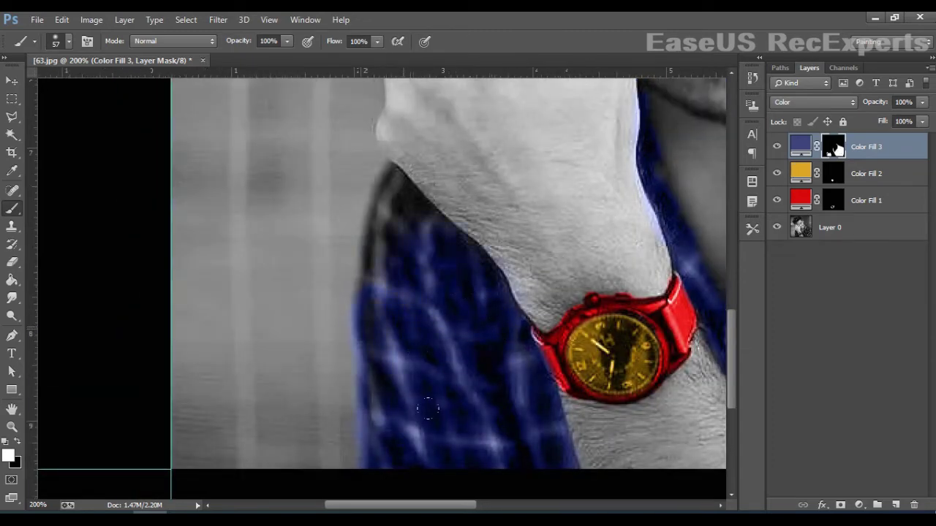
right_click(412, 346)
drag(506, 358, 502, 356)
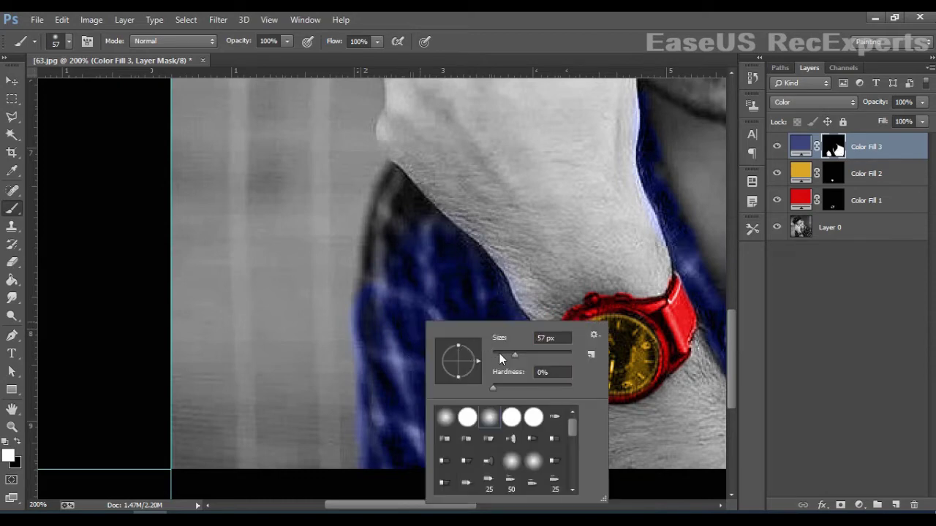
key(Return)
mouse_move(438, 233)
mouse_down()
mouse_move(408, 188)
mouse_move(385, 208)
mouse_move(380, 299)
mouse_move(378, 268)
mouse_move(384, 256)
mouse_move(388, 337)
mouse_up()
mouse_move(410, 247)
mouse_down()
mouse_move(403, 259)
mouse_move(412, 211)
mouse_move(488, 268)
mouse_up()
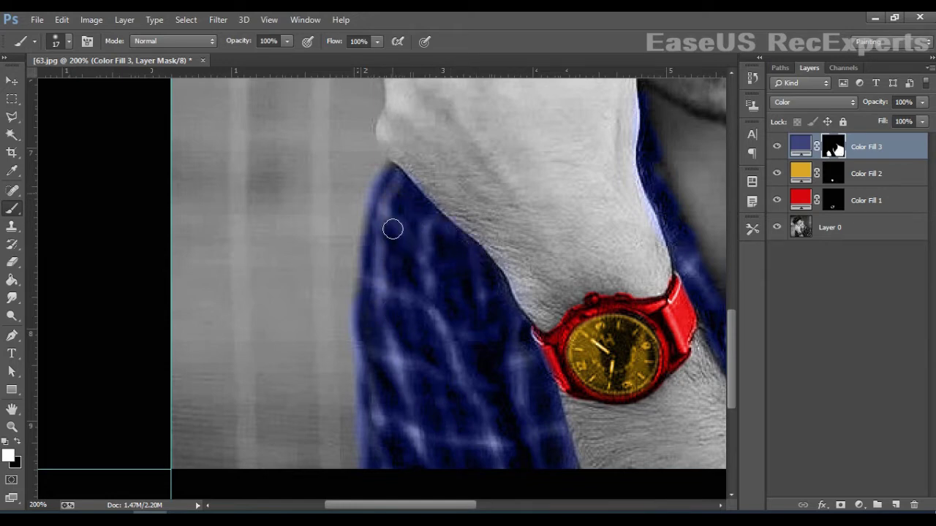
Step: Compare the whole portrait with and without the blue shirt fill layer, leaving the layer visible
key(ctrl+minus)
key(ctrl+minus)
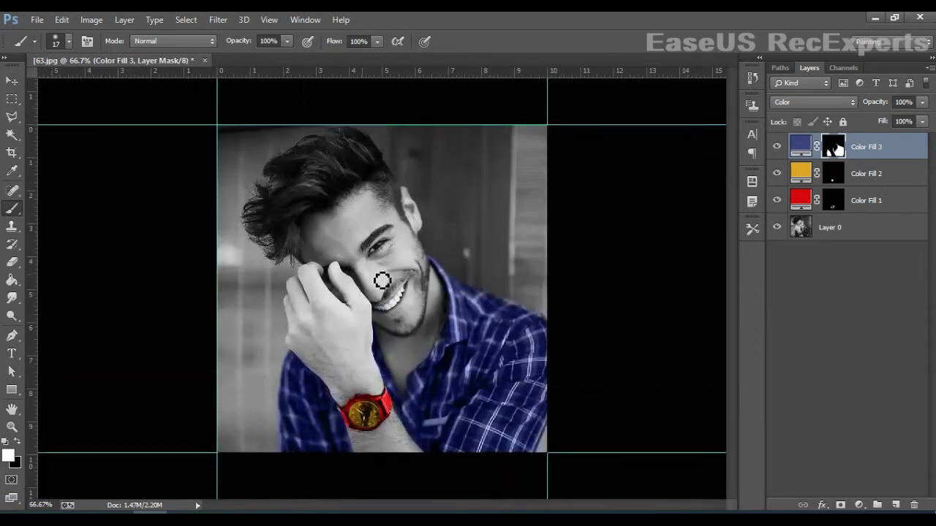
click(776, 146)
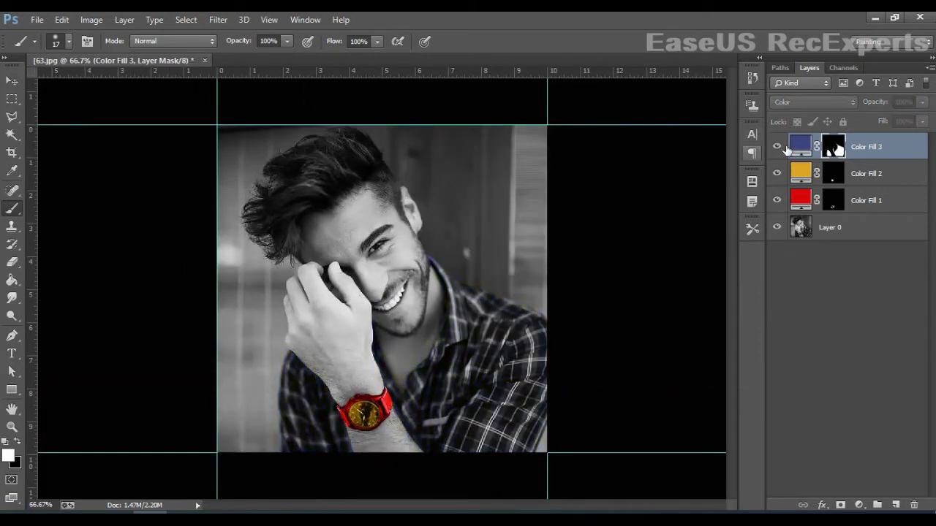
click(776, 146)
Step: Add a Color Balance adjustment layer above the blue shirt fill
click(12, 81)
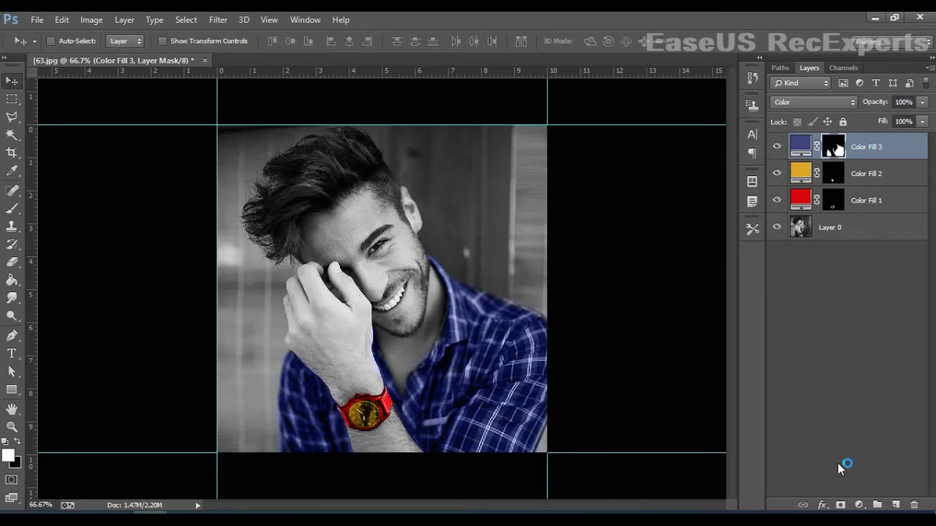
click(858, 505)
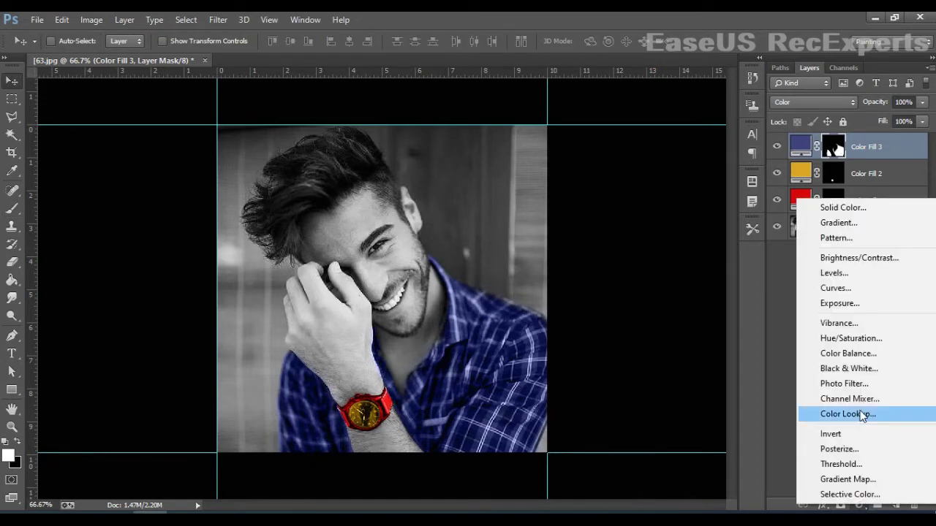
click(860, 354)
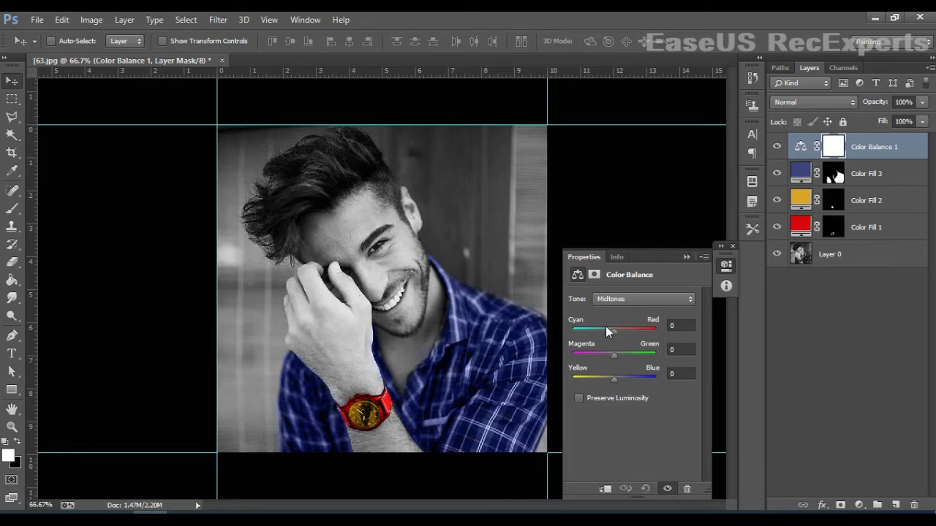
Step: Set the Color Balance midtones to +43 on Cyan–Red and -47 on Yellow–Blue
drag(606, 329, 632, 332)
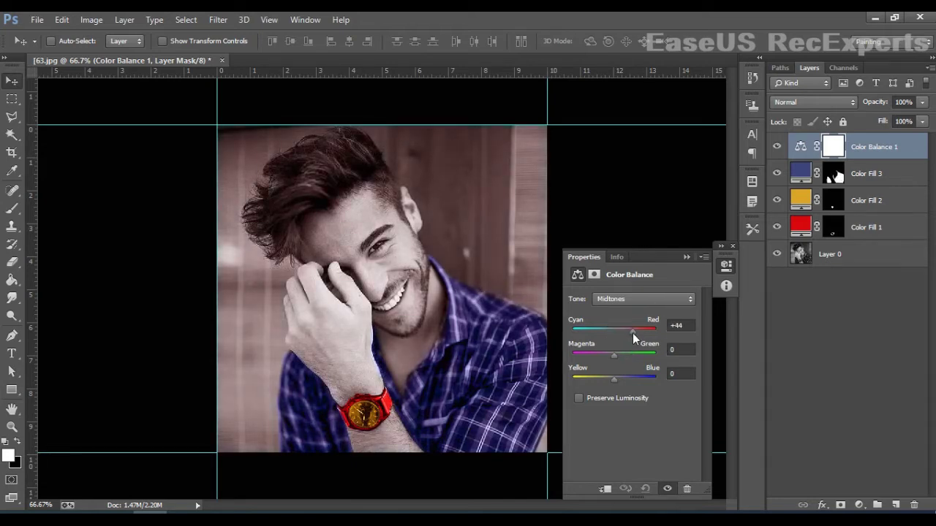
click(691, 328)
key(Down)
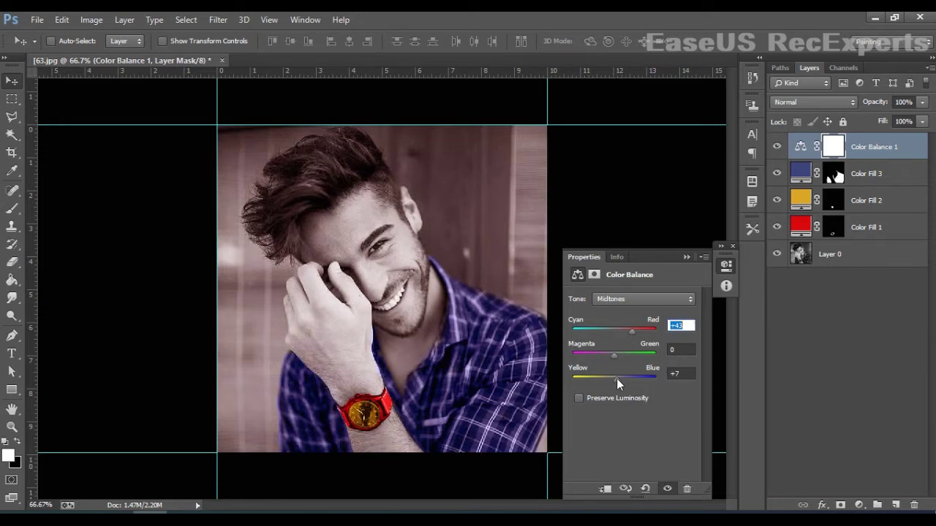
drag(616, 378, 592, 378)
click(687, 375)
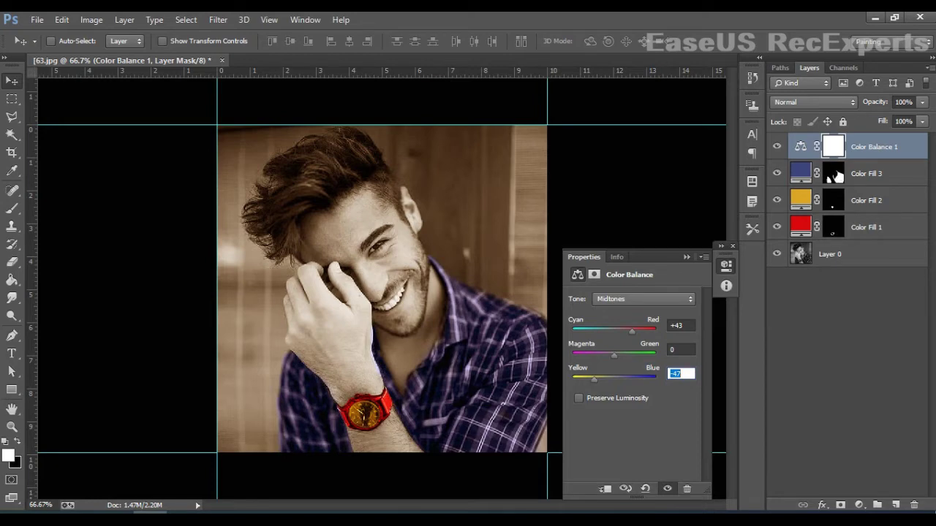
key(Return)
Step: Set the Color Balance shadows to +14 on Cyan–Red and -11 on Yellow–Blue
click(645, 295)
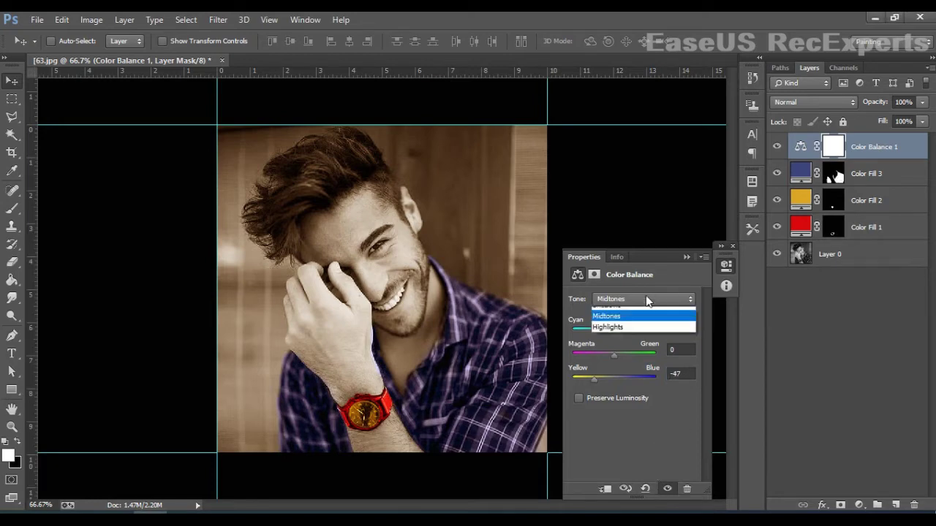
click(646, 316)
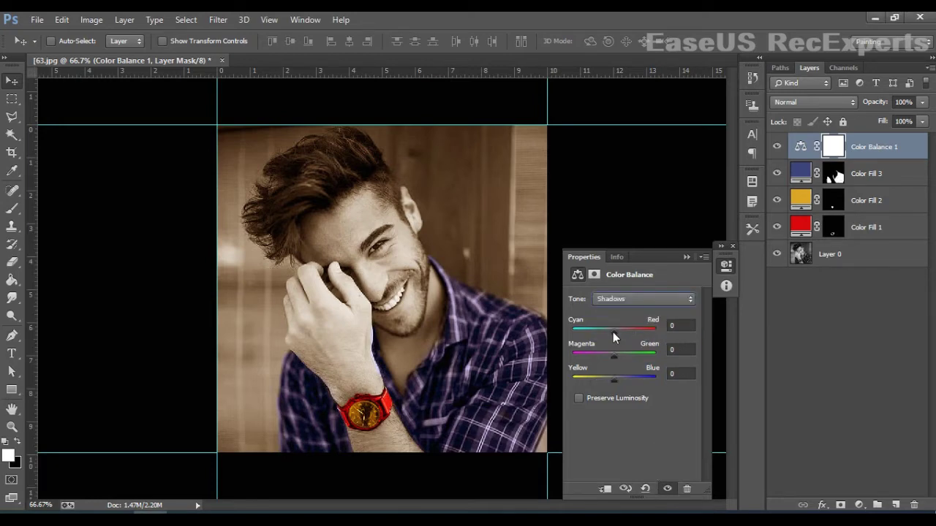
drag(612, 332, 618, 332)
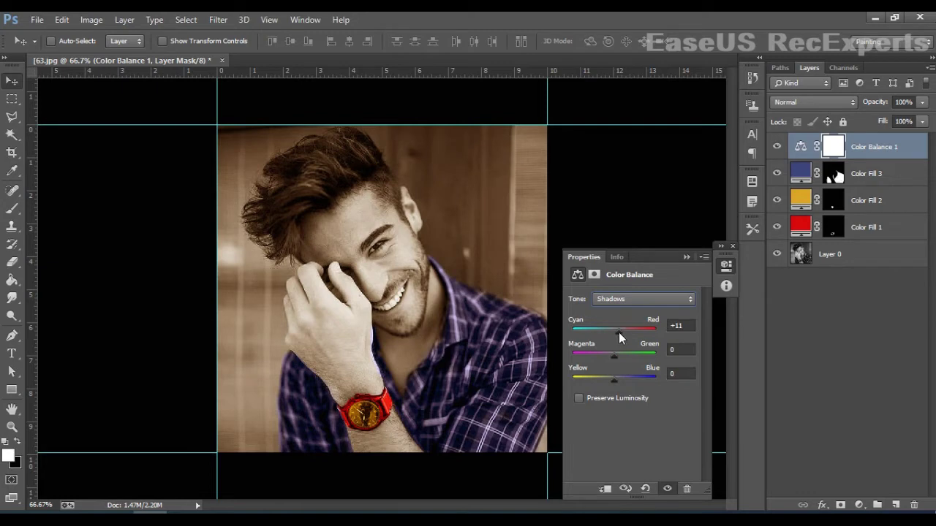
click(688, 331)
key(Up)
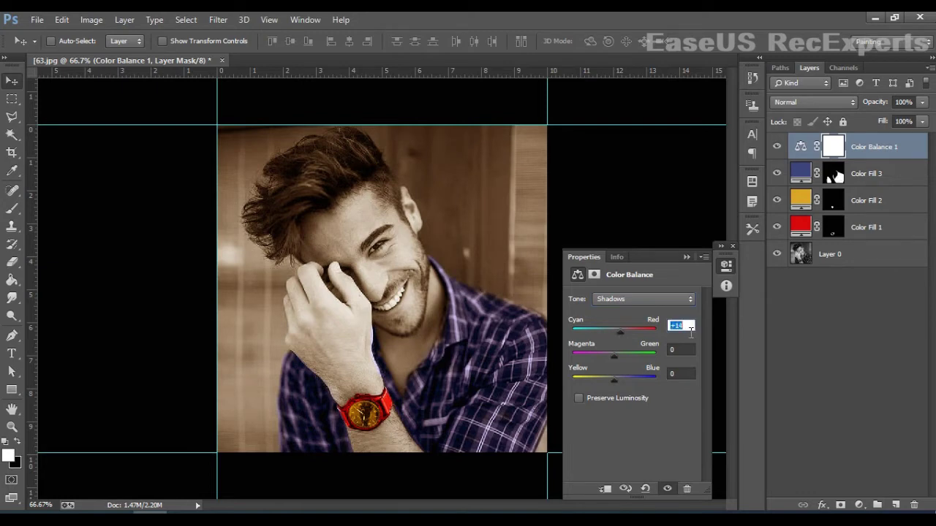
click(688, 375)
Step: Set the Color Balance highlights to +33 on Cyan–Red and -18 on Yellow–Blue
click(656, 293)
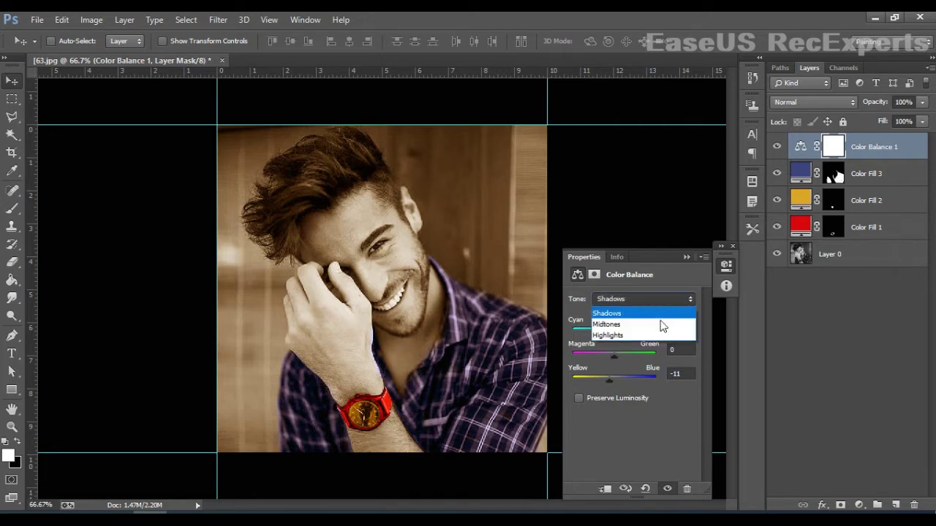
click(643, 336)
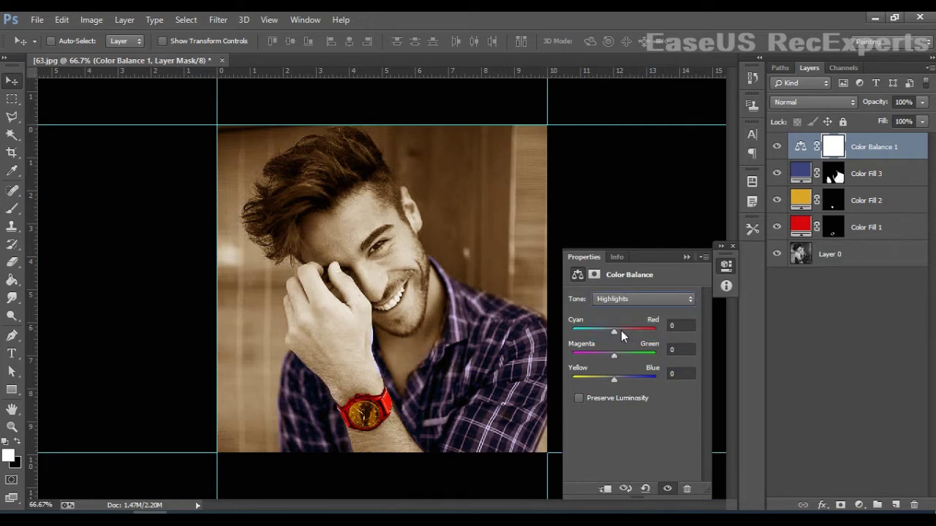
drag(613, 332, 627, 333)
click(687, 327)
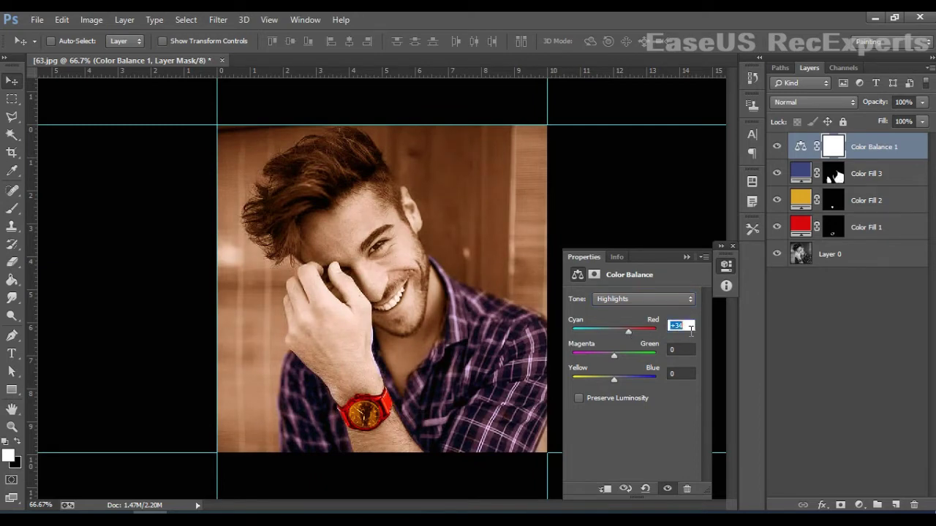
click(687, 375)
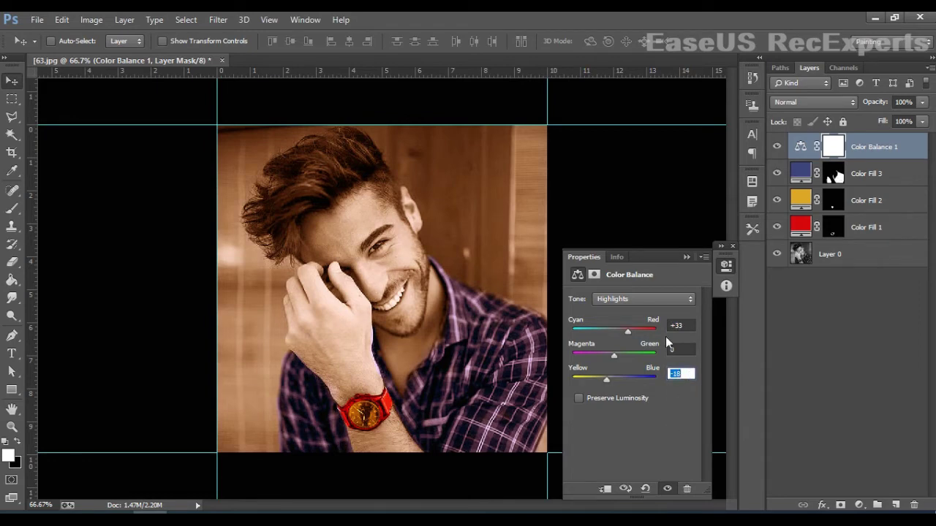
Step: Recheck the midtones' Cyan–Red and Yellow–Blue values, try Preserve Luminosity on and off, and close the adjustment settings
click(658, 300)
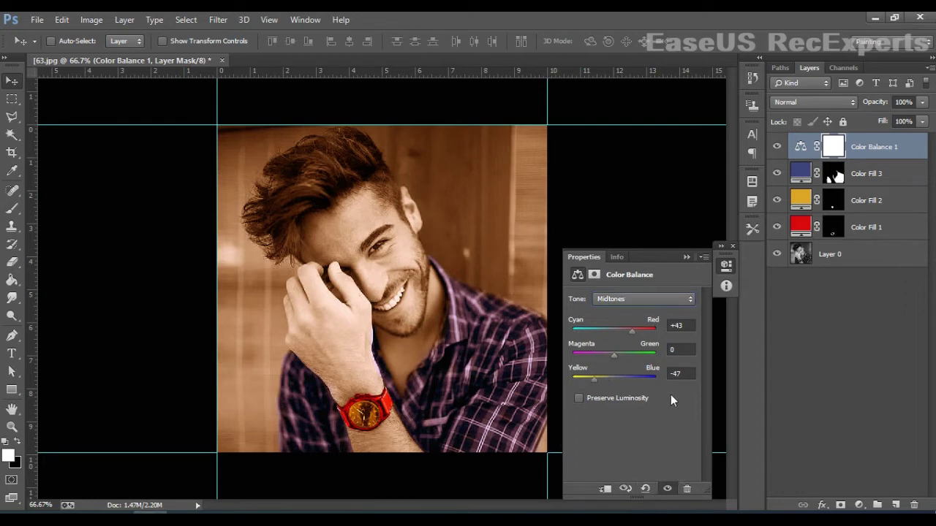
click(690, 330)
click(693, 375)
click(577, 397)
click(577, 397)
click(734, 246)
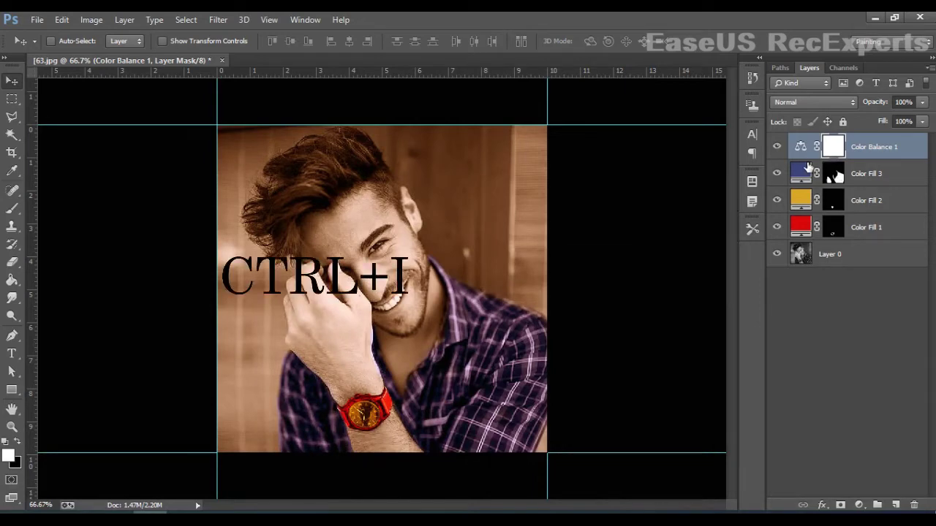
Step: Invert the Color Balance mask to black and paint the upper forehead along the hairline white with the 17 px brush
key(ctrl+i)
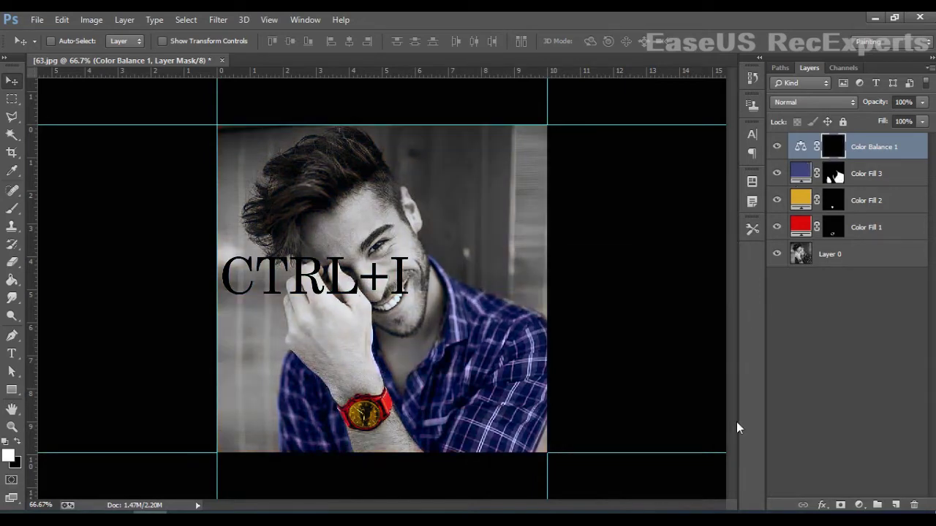
key(b)
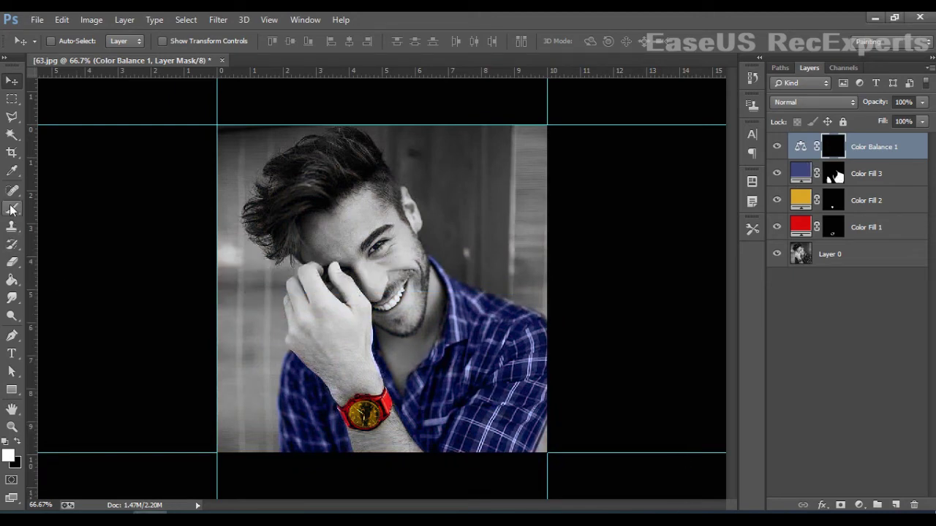
drag(365, 225, 348, 248)
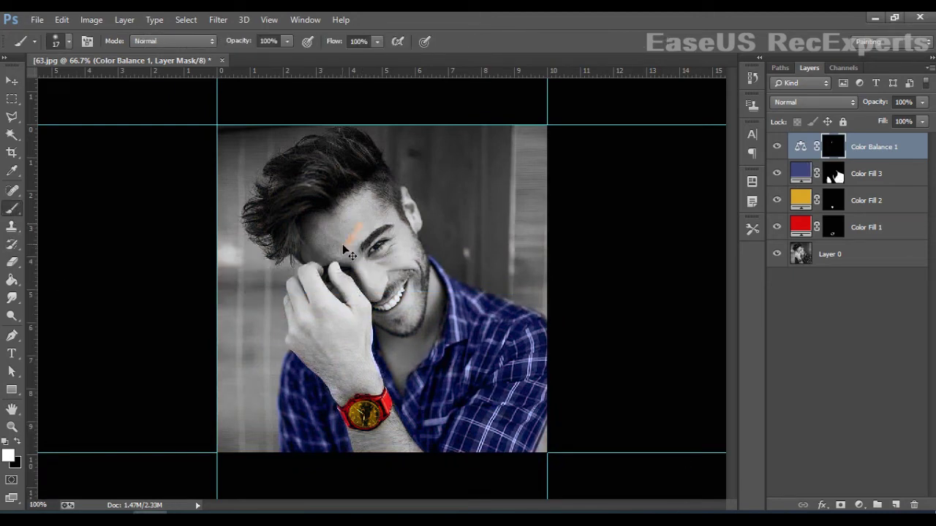
key(ctrl+plus)
key(ctrl+plus)
drag(344, 201, 366, 355)
mouse_move(322, 227)
mouse_down()
mouse_move(355, 194)
mouse_move(341, 183)
mouse_move(370, 171)
mouse_move(292, 206)
mouse_move(303, 195)
mouse_up()
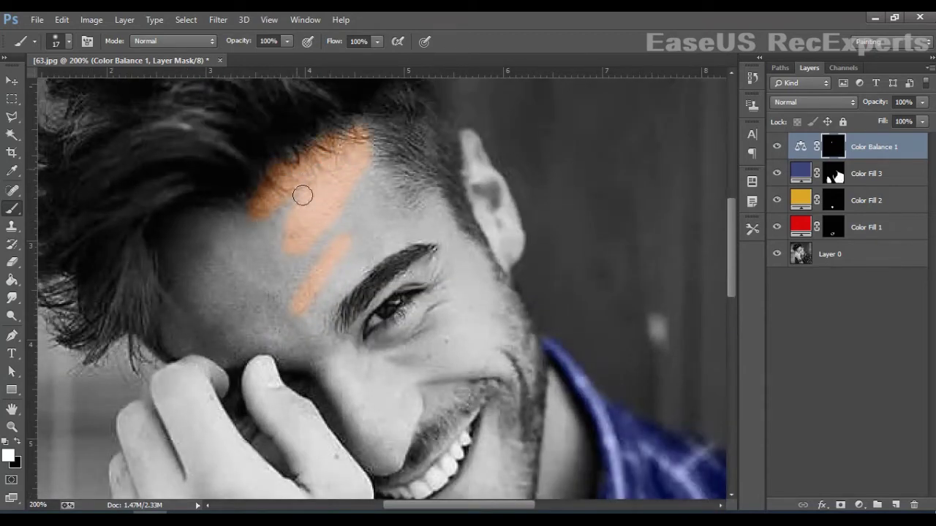
mouse_move(365, 148)
mouse_down()
mouse_move(201, 227)
mouse_move(183, 245)
mouse_up()
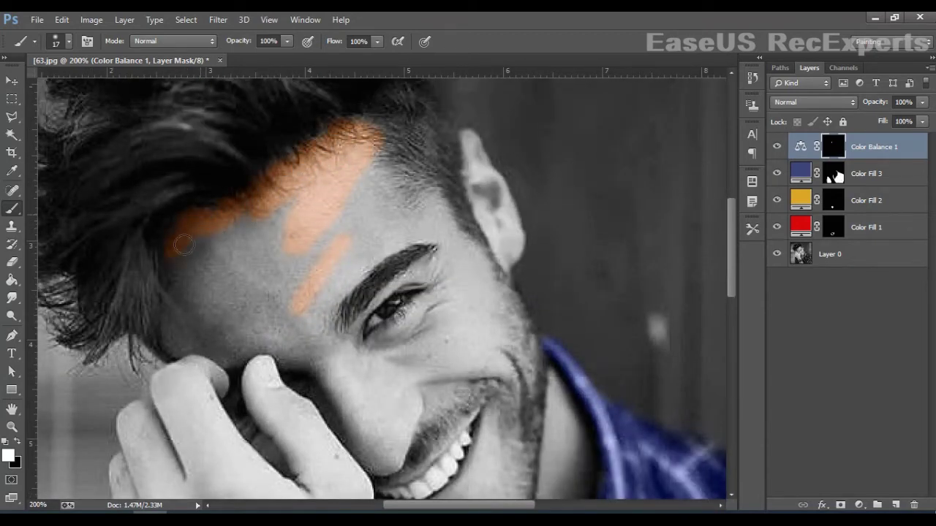
Step: Paint the skin tone above the fingers, down the shaded side of the nose and across the remaining forehead to the temple
mouse_move(200, 361)
mouse_down()
mouse_move(254, 371)
mouse_move(300, 357)
mouse_move(265, 363)
mouse_up()
mouse_move(327, 415)
mouse_down()
mouse_move(347, 403)
mouse_move(359, 441)
mouse_move(307, 341)
mouse_move(215, 346)
mouse_move(260, 361)
mouse_move(315, 303)
mouse_move(204, 324)
mouse_move(198, 352)
mouse_move(212, 264)
mouse_up()
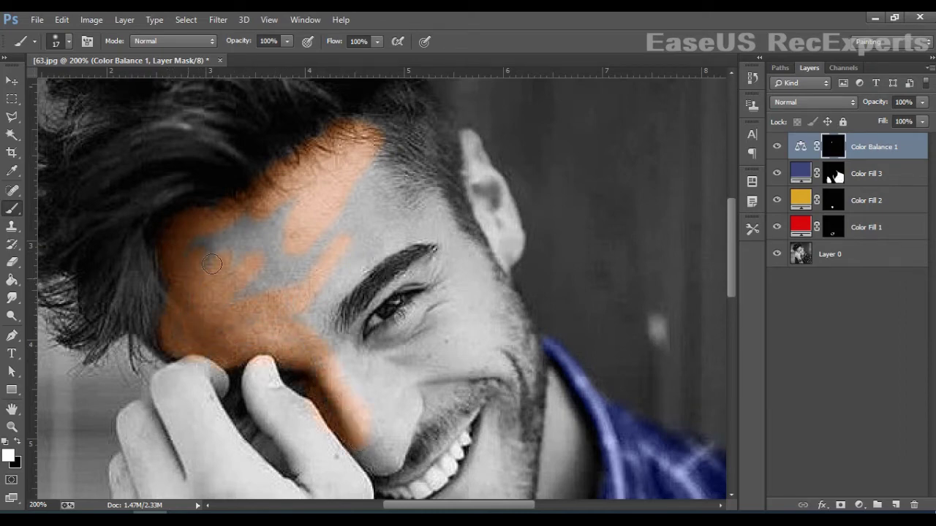
mouse_move(228, 231)
mouse_down()
mouse_move(243, 269)
mouse_move(237, 227)
mouse_move(272, 274)
mouse_move(253, 224)
mouse_move(299, 196)
mouse_move(248, 328)
mouse_move(296, 283)
mouse_move(324, 349)
mouse_move(351, 278)
mouse_move(383, 249)
mouse_move(380, 269)
mouse_move(338, 261)
mouse_move(301, 314)
mouse_move(350, 221)
mouse_move(389, 187)
mouse_move(399, 207)
mouse_move(407, 177)
mouse_up()
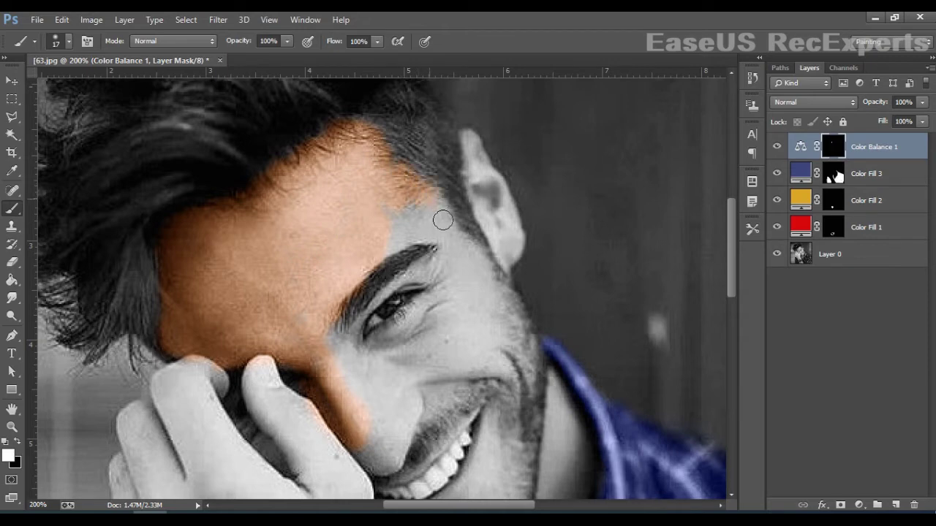
Step: Paint the skin tone down the sideburn and jaw edge, over the ear and around the visible eye
mouse_move(442, 220)
mouse_down()
mouse_move(493, 265)
mouse_move(513, 340)
mouse_up()
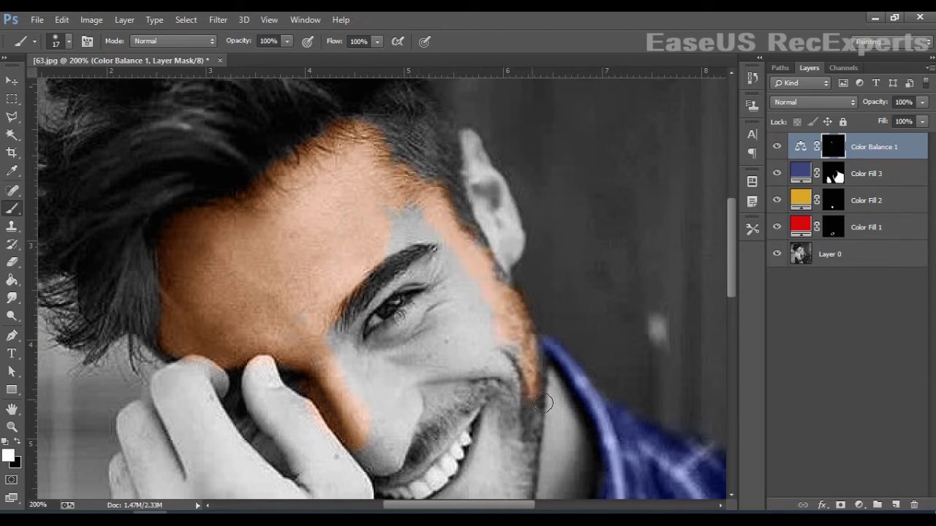
drag(497, 273, 500, 272)
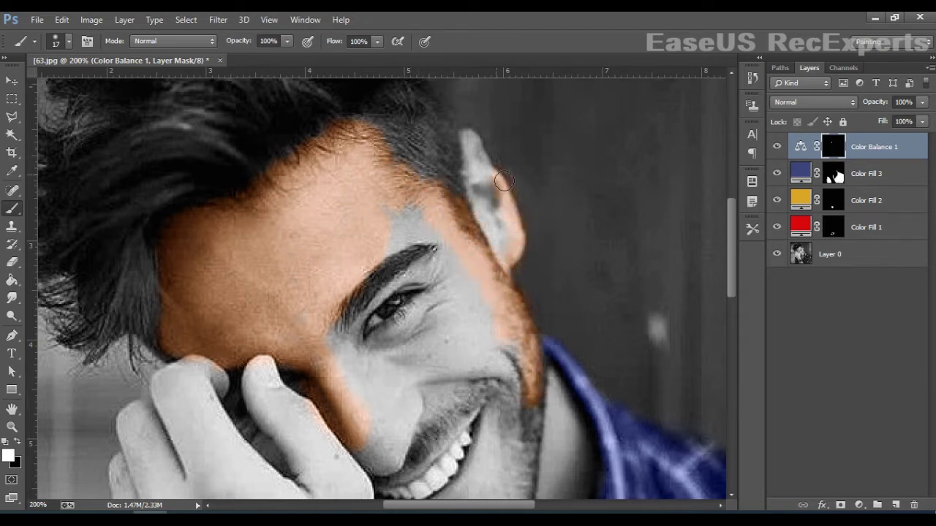
mouse_move(503, 181)
mouse_down()
mouse_move(478, 161)
mouse_move(508, 246)
mouse_up()
mouse_move(452, 279)
mouse_down()
mouse_move(420, 252)
mouse_move(424, 206)
mouse_move(392, 211)
mouse_move(401, 263)
mouse_move(440, 227)
mouse_move(445, 276)
mouse_move(434, 270)
mouse_move(435, 288)
mouse_move(450, 315)
mouse_move(413, 342)
mouse_move(440, 312)
mouse_move(385, 353)
mouse_move(363, 342)
mouse_move(411, 289)
mouse_move(446, 278)
mouse_move(451, 315)
mouse_up()
drag(409, 371, 347, 363)
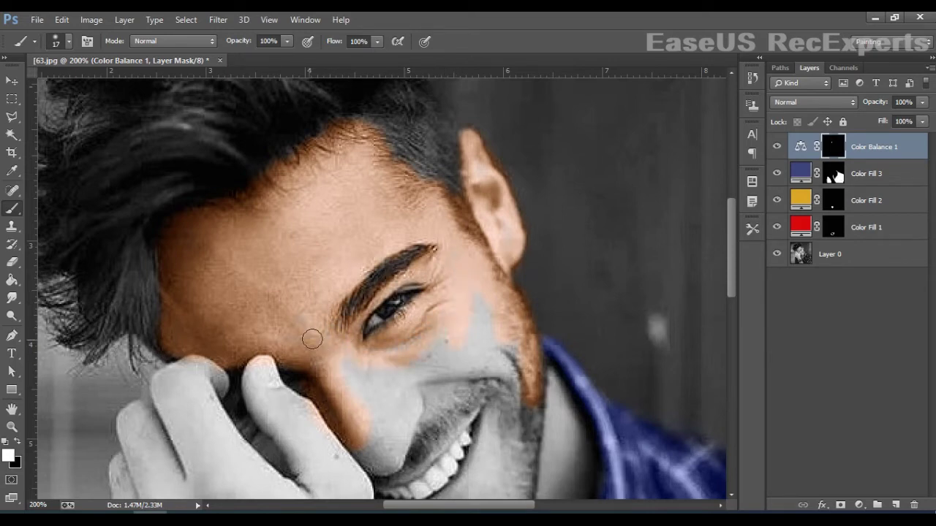
Step: Paint the skin tone on the Color Balance mask over the nose, moustache and cheek and down the side of the neck
scroll(312, 338, down, 3)
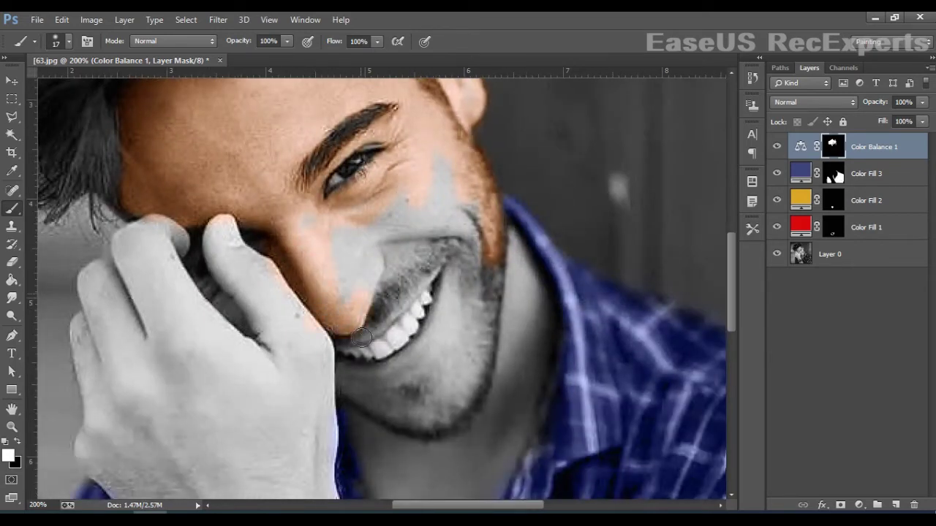
mouse_move(330, 254)
mouse_down()
mouse_move(374, 239)
mouse_move(383, 280)
mouse_move(405, 275)
mouse_move(411, 268)
mouse_move(392, 272)
mouse_move(408, 255)
mouse_move(426, 283)
mouse_move(402, 300)
mouse_move(413, 295)
mouse_move(389, 338)
mouse_move(326, 354)
mouse_up()
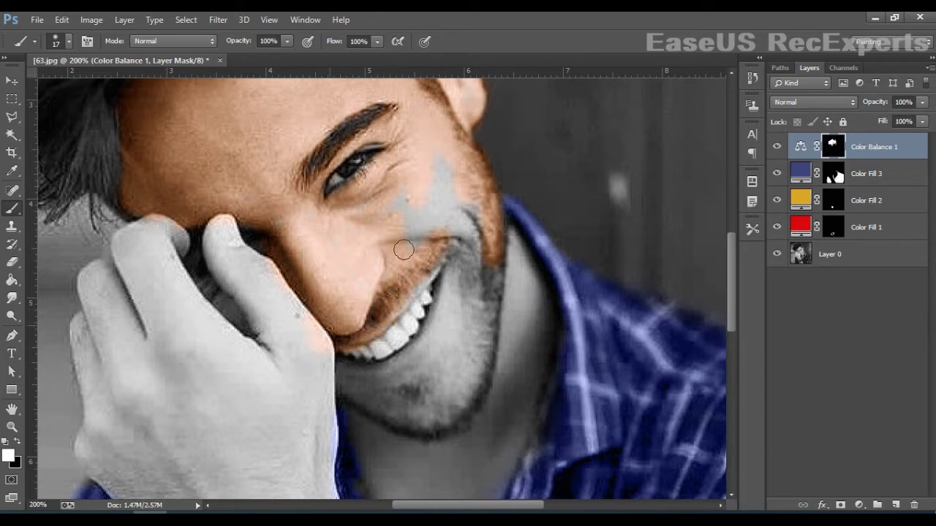
mouse_move(437, 244)
mouse_down()
mouse_move(467, 207)
mouse_move(366, 181)
mouse_up()
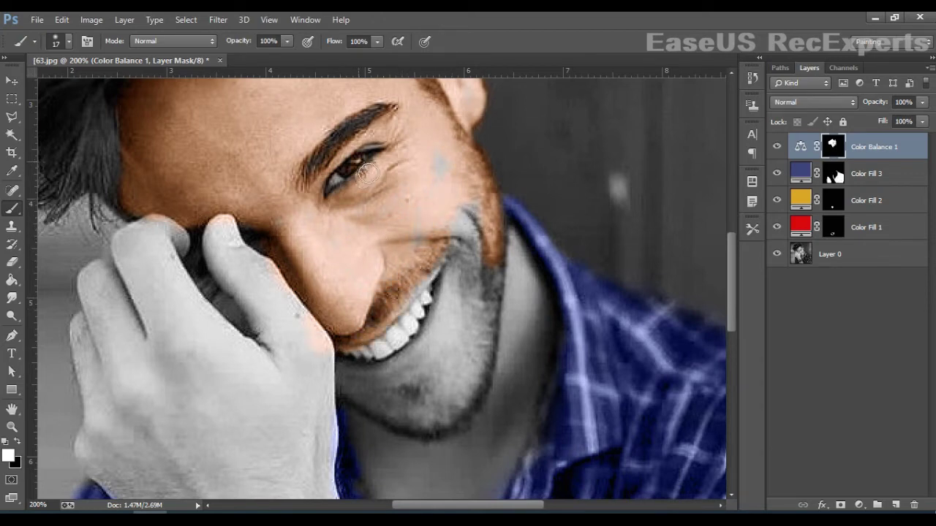
mouse_move(456, 186)
mouse_down()
mouse_move(486, 233)
mouse_move(491, 286)
mouse_move(500, 309)
mouse_move(502, 288)
mouse_move(510, 323)
mouse_move(518, 246)
mouse_move(528, 274)
mouse_move(552, 387)
mouse_move(545, 328)
mouse_move(526, 394)
mouse_move(532, 330)
mouse_up()
mouse_move(516, 382)
mouse_down()
mouse_move(542, 277)
mouse_move(538, 310)
mouse_move(578, 262)
mouse_move(488, 389)
mouse_move(473, 441)
mouse_move(408, 332)
mouse_up()
drag(402, 277, 386, 229)
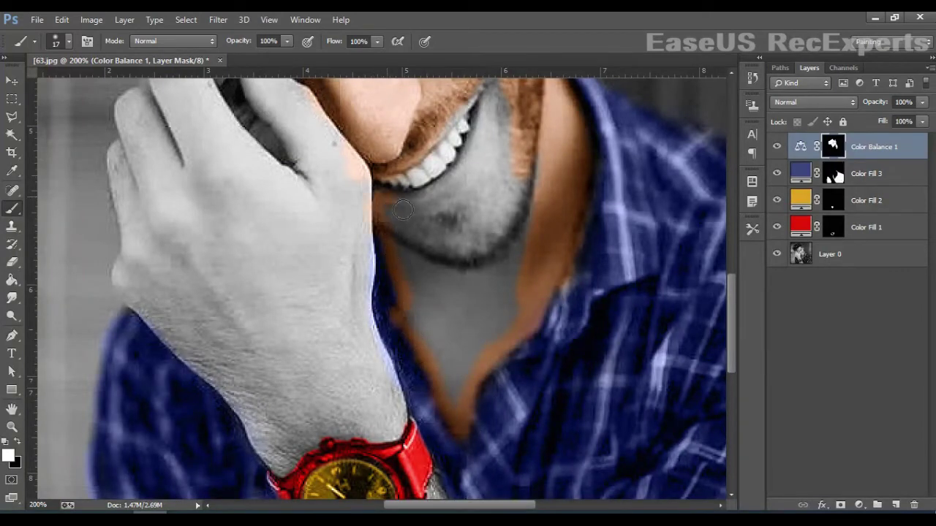
key(ctrl+z)
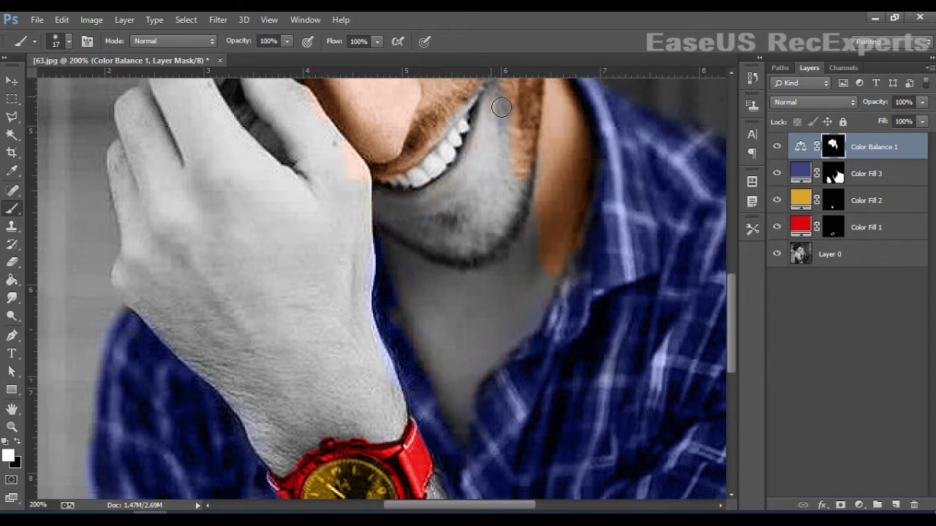
Step: Paint the skin tone over the chin and beard below the mouth and across the neck down to the shirt's V opening
drag(503, 109, 502, 124)
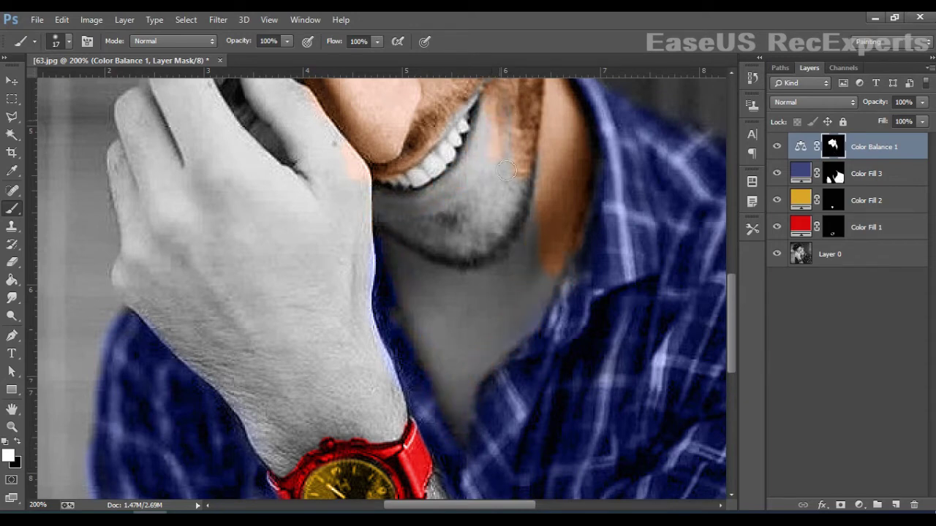
mouse_move(495, 164)
mouse_down()
mouse_move(474, 210)
mouse_move(471, 198)
mouse_move(420, 235)
mouse_move(451, 226)
mouse_move(393, 217)
mouse_up()
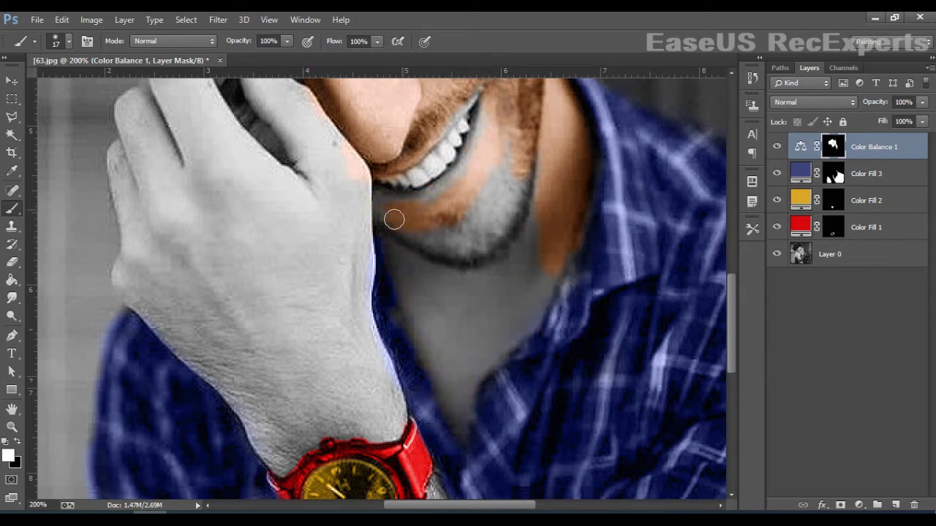
mouse_move(406, 293)
mouse_down()
mouse_move(499, 198)
mouse_move(512, 219)
mouse_move(523, 174)
mouse_move(525, 227)
mouse_move(543, 227)
mouse_move(547, 260)
mouse_move(526, 299)
mouse_move(582, 255)
mouse_move(549, 311)
mouse_move(497, 370)
mouse_move(556, 322)
mouse_move(541, 319)
mouse_move(550, 281)
mouse_up()
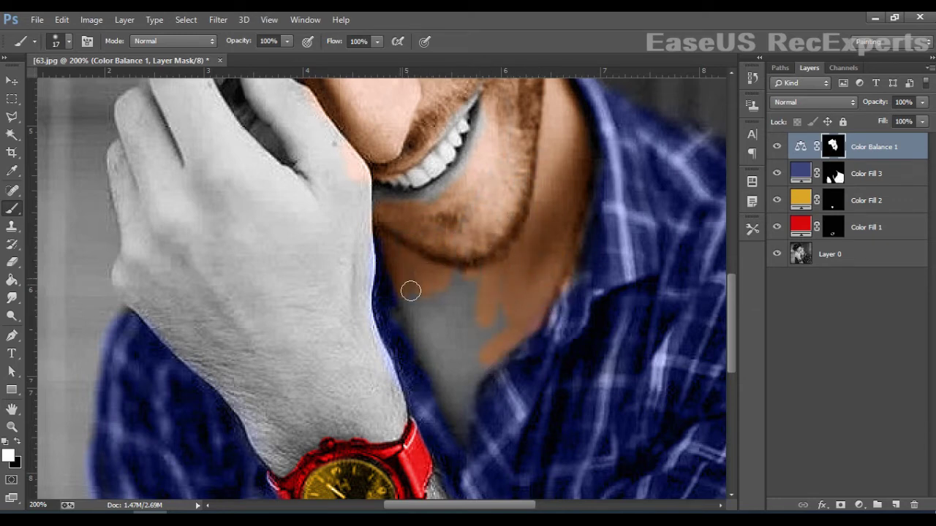
mouse_move(410, 291)
mouse_down()
mouse_move(426, 366)
mouse_move(472, 450)
mouse_move(494, 377)
mouse_move(476, 418)
mouse_move(461, 382)
mouse_move(445, 376)
mouse_move(429, 320)
mouse_move(478, 341)
mouse_move(504, 334)
mouse_move(503, 264)
mouse_move(491, 337)
mouse_move(468, 313)
mouse_move(454, 335)
mouse_up()
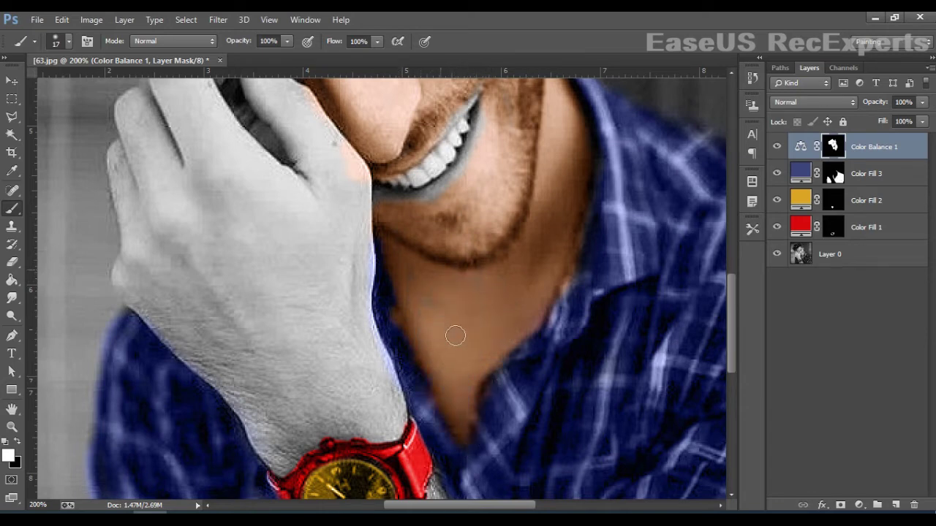
drag(500, 241, 583, 274)
mouse_move(394, 208)
mouse_down()
mouse_move(454, 237)
mouse_move(478, 472)
mouse_move(456, 416)
mouse_up()
Step: Paint the skin tone over the fingers, the back of the hand and the forearm, reducing the brush size to 13 px
scroll(506, 220, down, 5)
drag(449, 125, 564, 255)
mouse_move(555, 174)
mouse_down()
mouse_move(548, 271)
mouse_move(587, 348)
mouse_move(547, 322)
mouse_move(509, 269)
mouse_move(487, 206)
mouse_move(511, 243)
mouse_up()
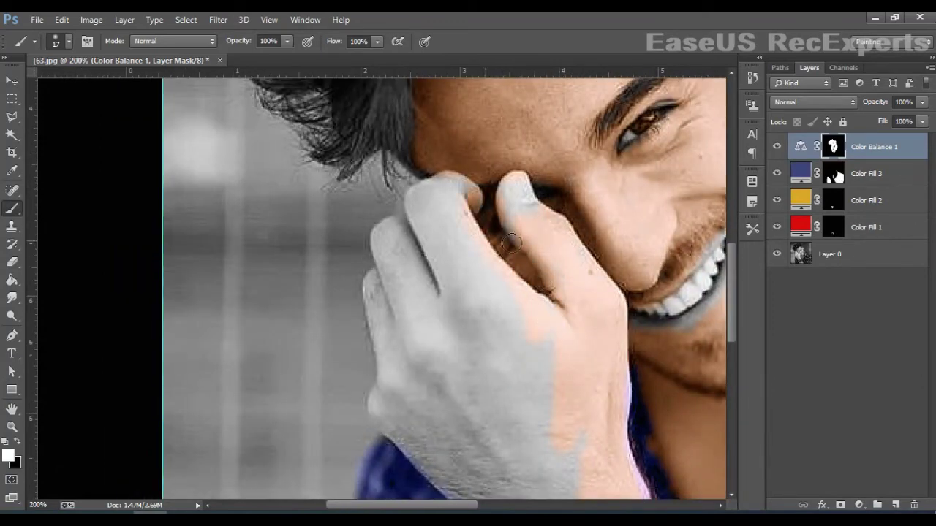
mouse_move(572, 318)
mouse_down()
mouse_move(470, 265)
mouse_move(462, 215)
mouse_move(445, 197)
mouse_move(428, 231)
mouse_move(461, 308)
mouse_move(458, 273)
mouse_move(508, 360)
mouse_move(521, 340)
mouse_move(473, 202)
mouse_up()
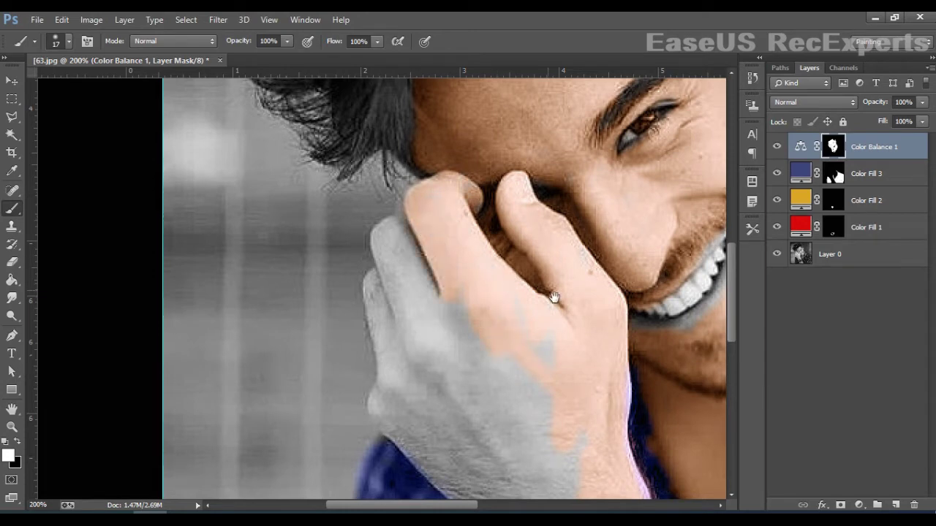
drag(554, 297, 541, 224)
right_click(520, 319)
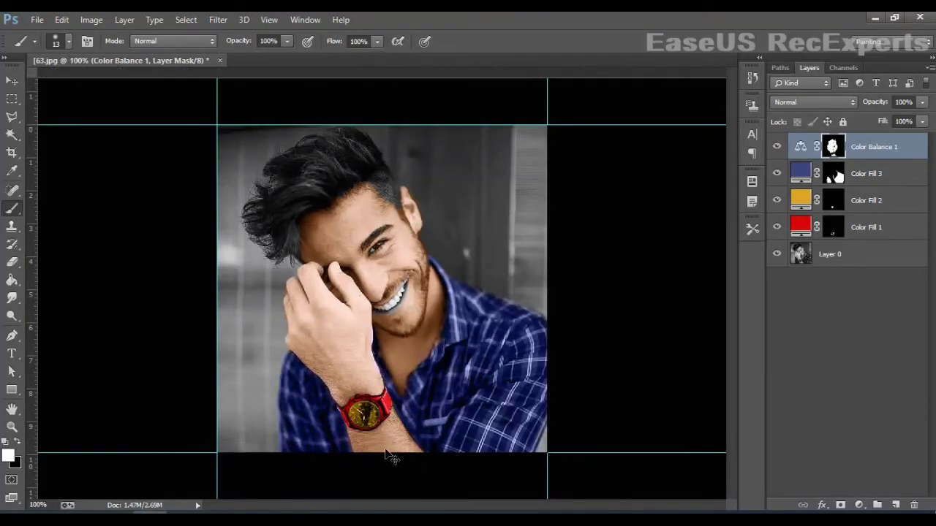
Step: Enlarge the soft brush to 97 px and paint the skin tone over the short hair at the temple and along the jaw edge
key(ctrl+plus)
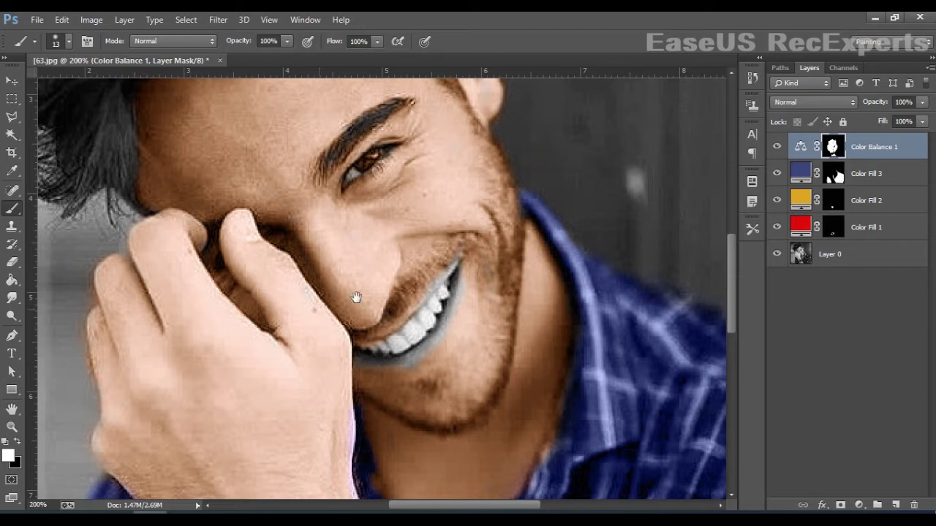
mouse_move(356, 298)
mouse_down()
mouse_move(346, 455)
mouse_move(372, 376)
mouse_up()
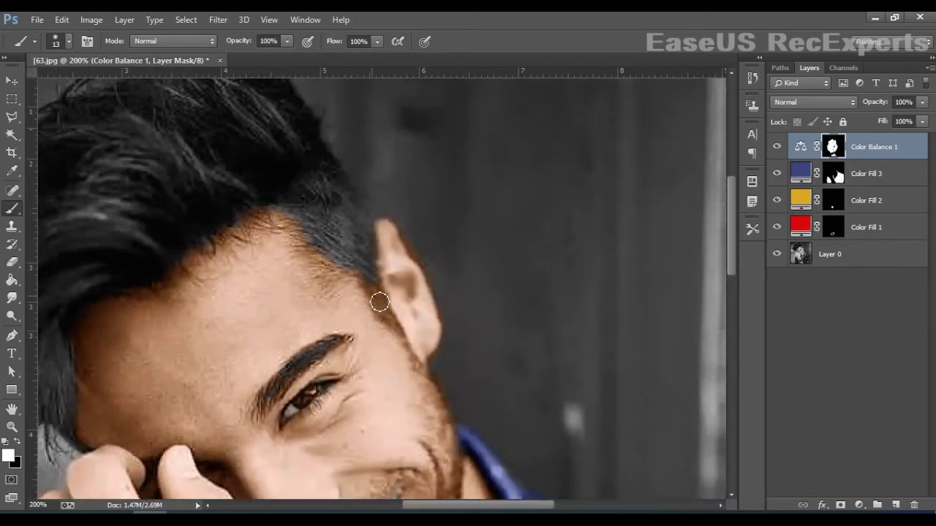
right_click(339, 335)
drag(440, 354, 438, 354)
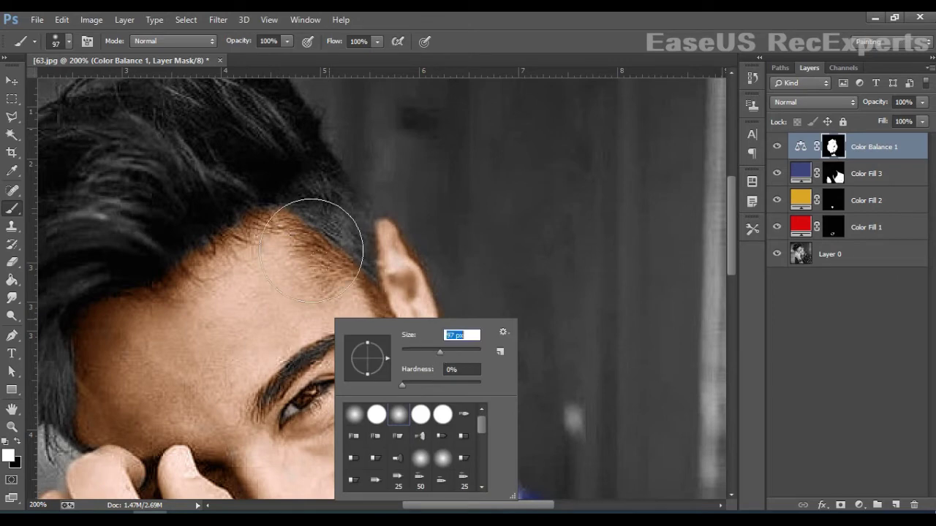
click(305, 258)
mouse_move(305, 243)
mouse_down()
mouse_move(309, 280)
mouse_move(333, 296)
mouse_up()
drag(479, 416, 466, 392)
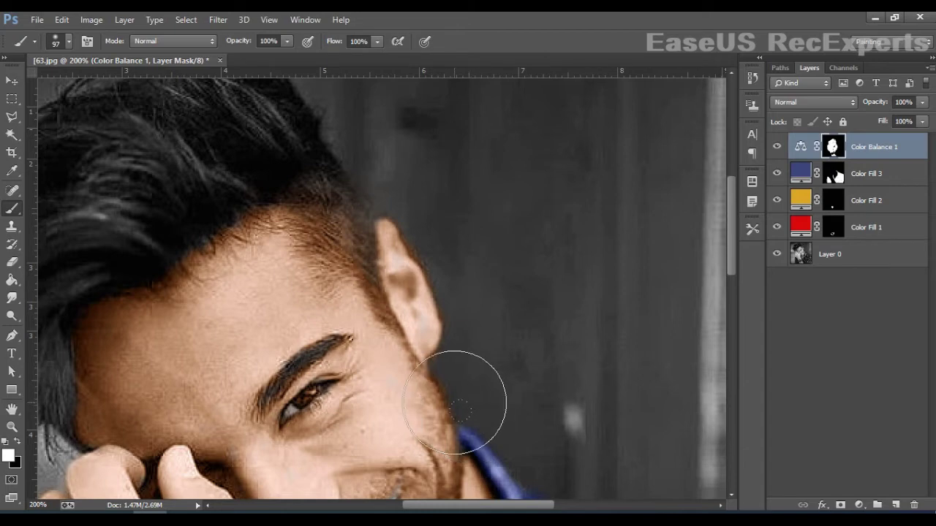
Step: Set the brush size to 52 px with 0% hardness
right_click(443, 289)
click(523, 314)
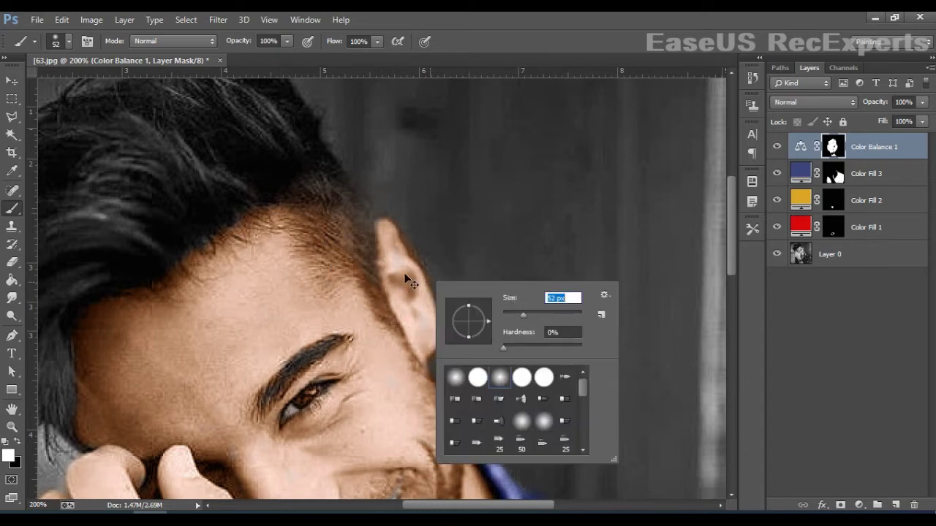
key(Return)
key(ctrl+minus)
key(ctrl+minus)
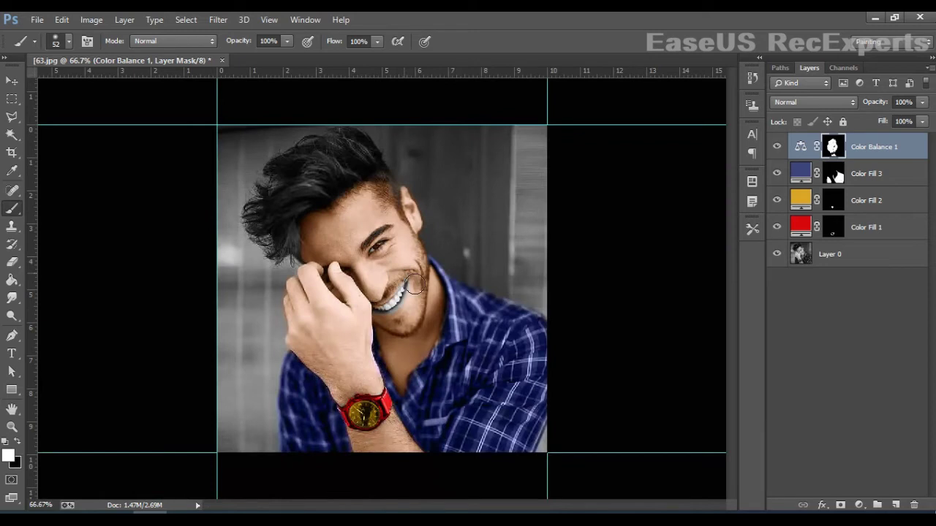
click(704, 519)
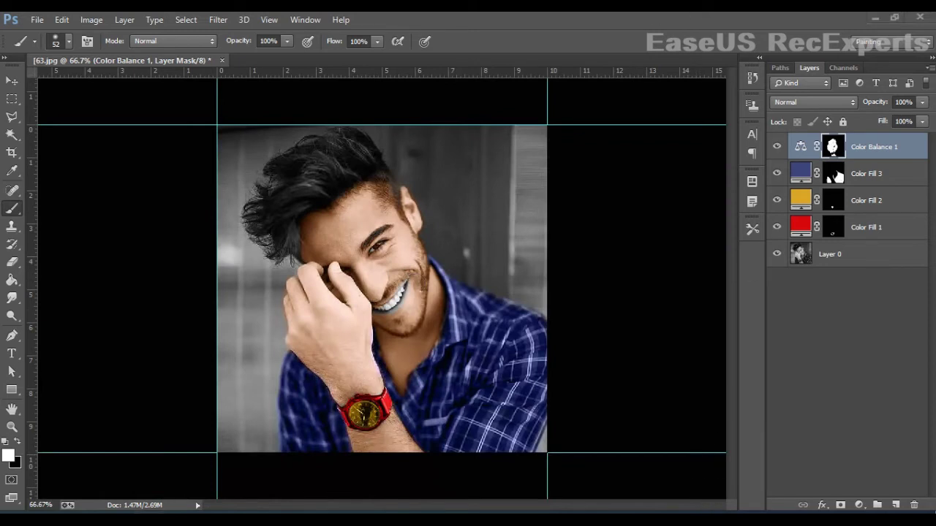
click(686, 384)
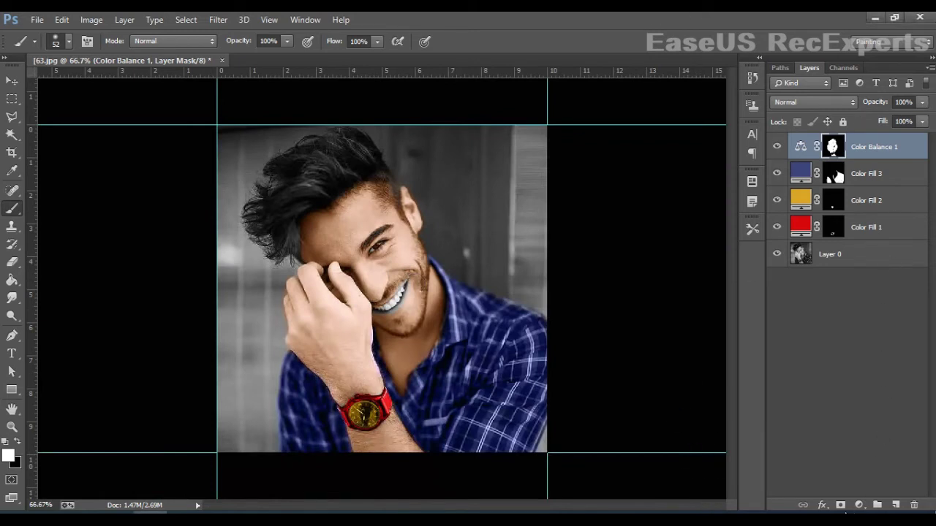
click(860, 505)
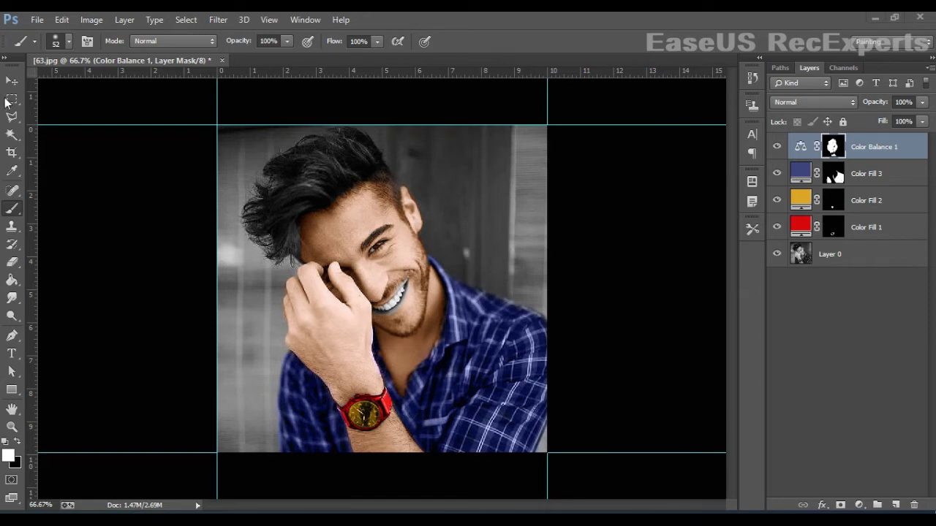
click(807, 416)
Step: Add a Solid Color fill layer above the Color Balance layer in the muted rose colour 934e67
click(11, 80)
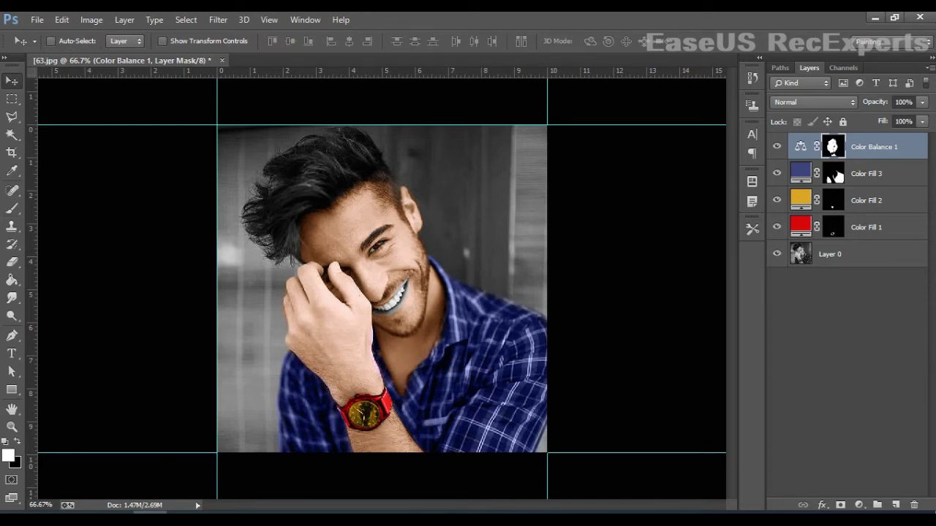
click(860, 505)
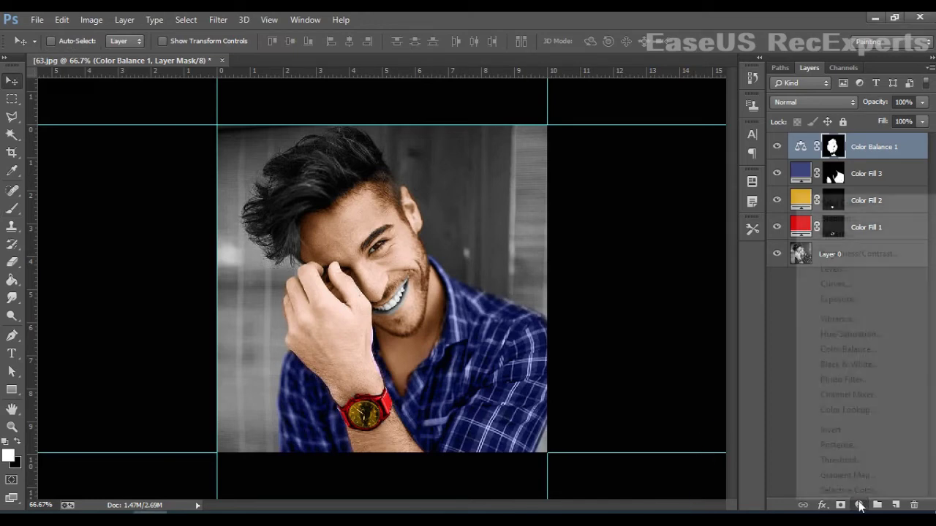
click(828, 204)
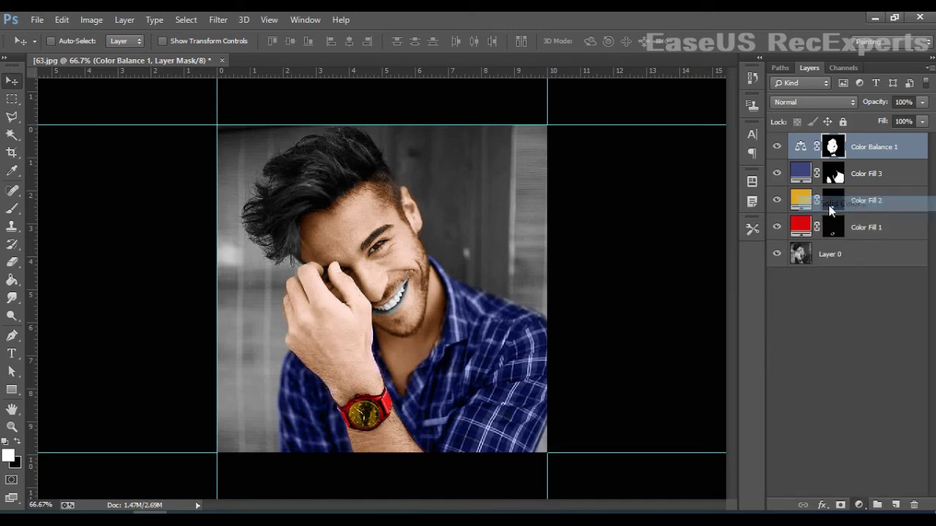
click(771, 318)
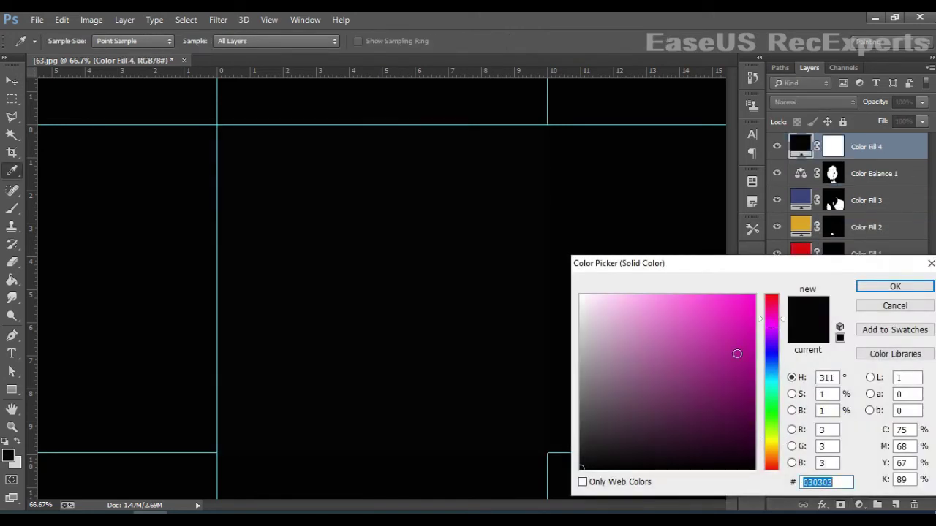
click(682, 378)
drag(679, 375, 676, 377)
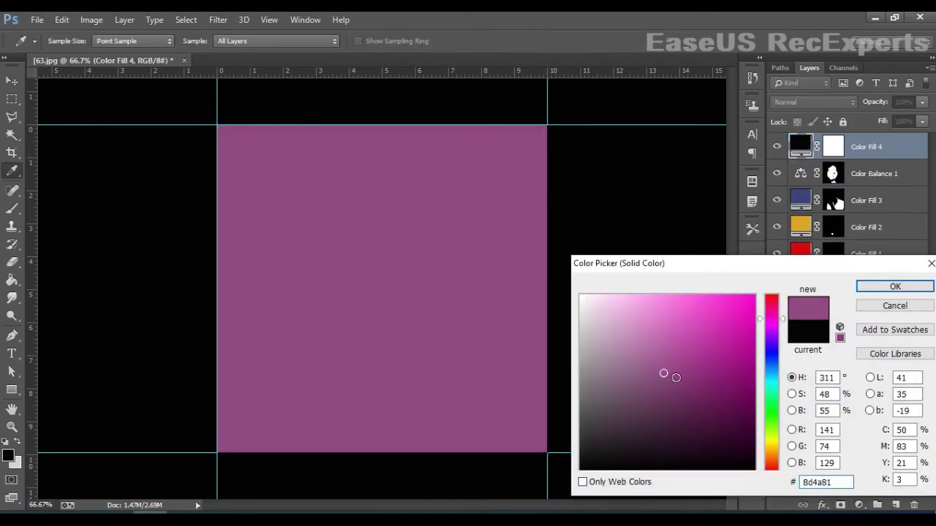
click(773, 334)
drag(773, 324, 773, 305)
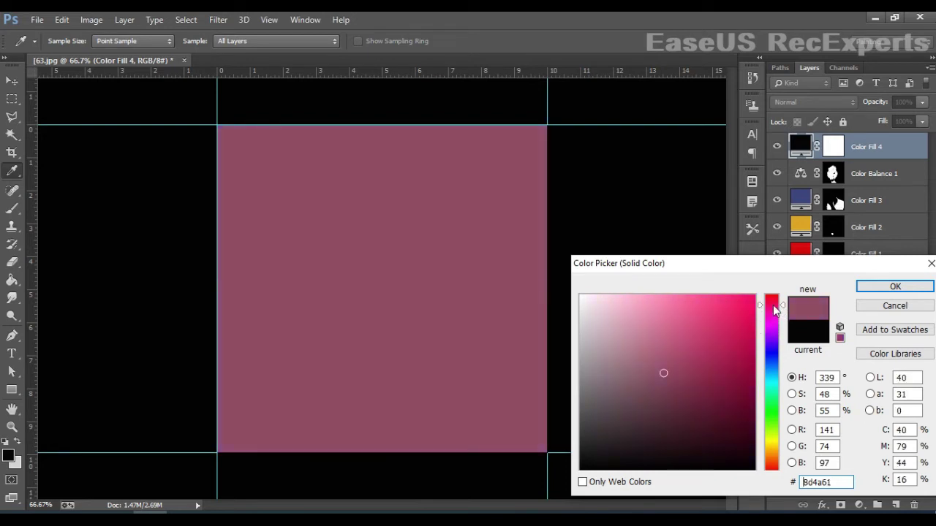
click(651, 375)
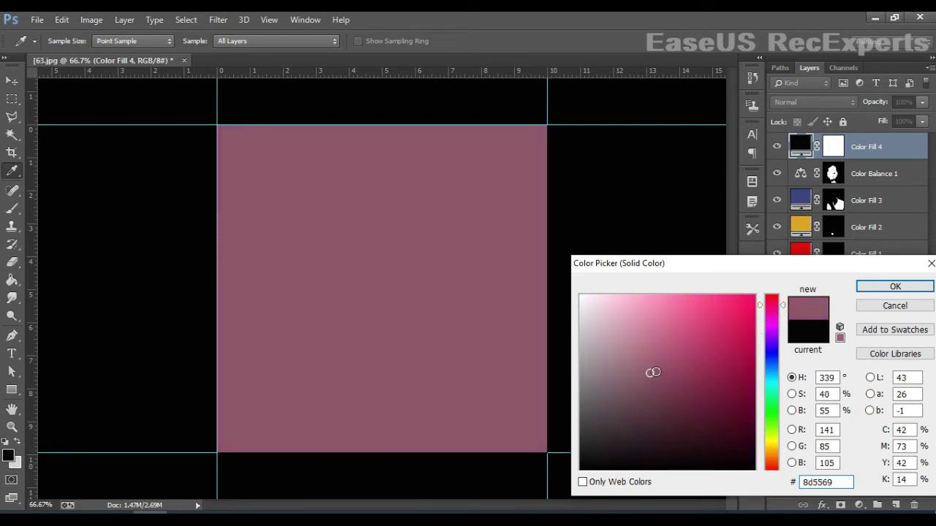
drag(652, 373, 662, 370)
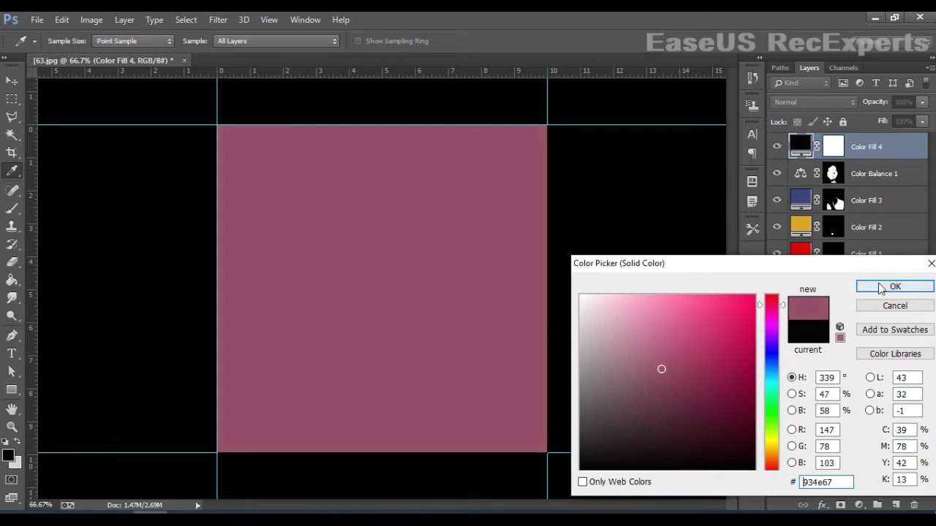
click(878, 286)
Step: Set the rose fill layer's blend mode to Color and invert its mask to black
click(829, 103)
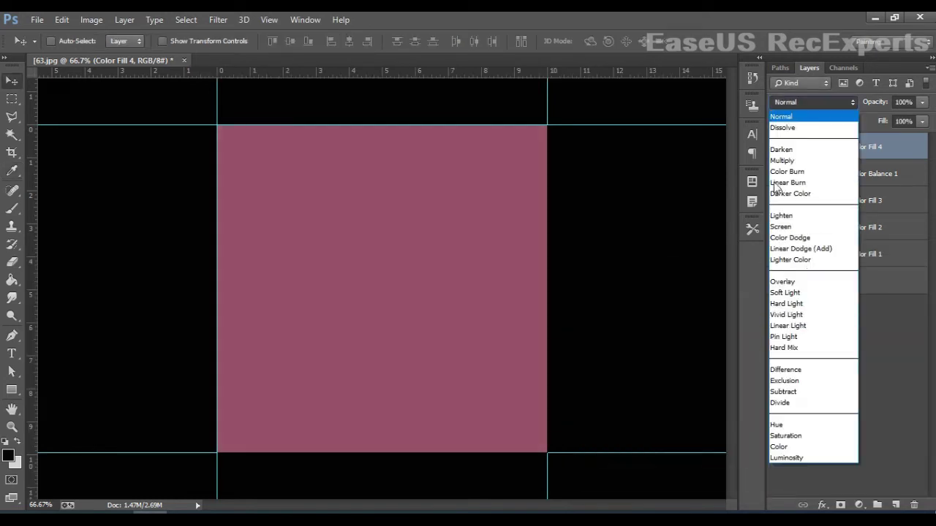
click(771, 446)
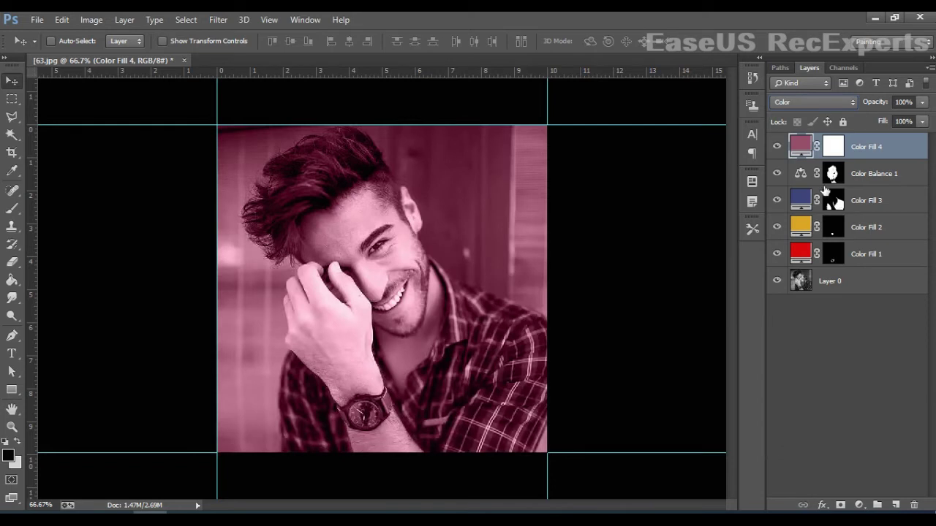
click(835, 150)
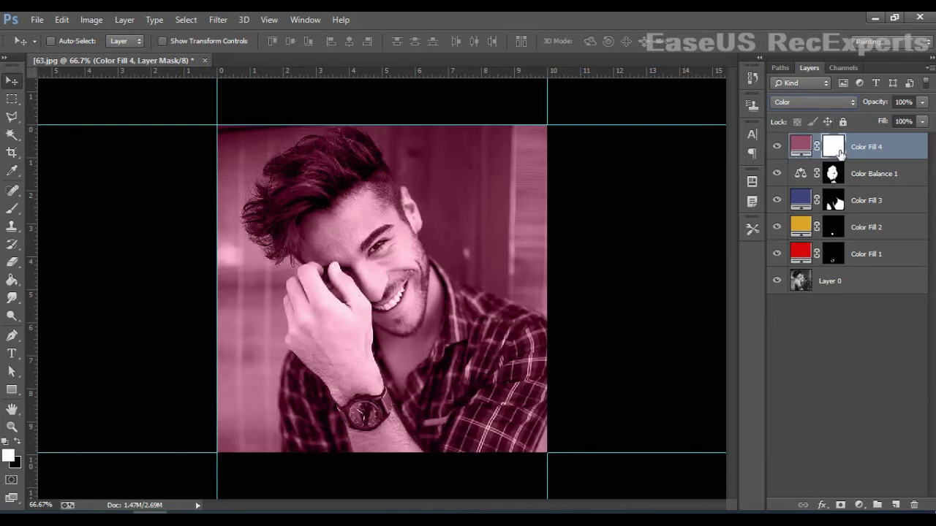
key(ctrl+i)
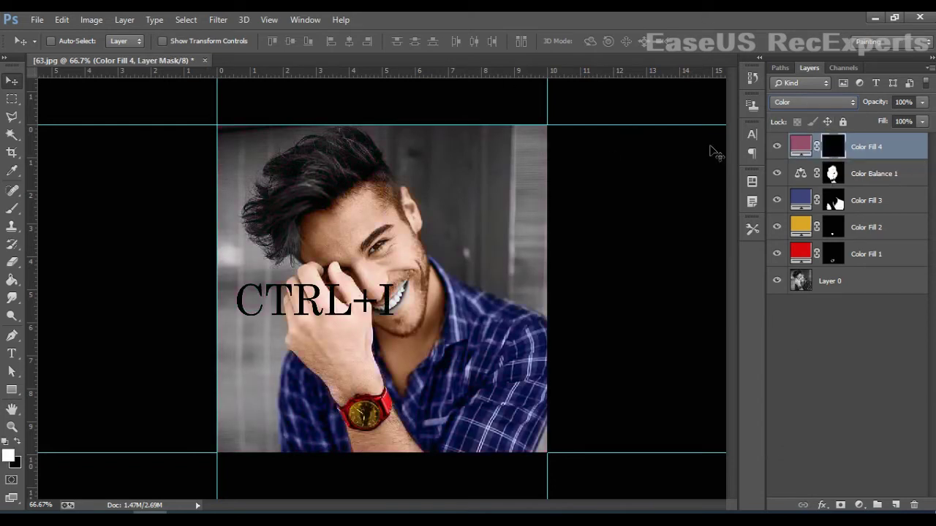
Step: Reduce the soft brush to 6 px for painting the lips on the rose fill layer's mask
click(16, 214)
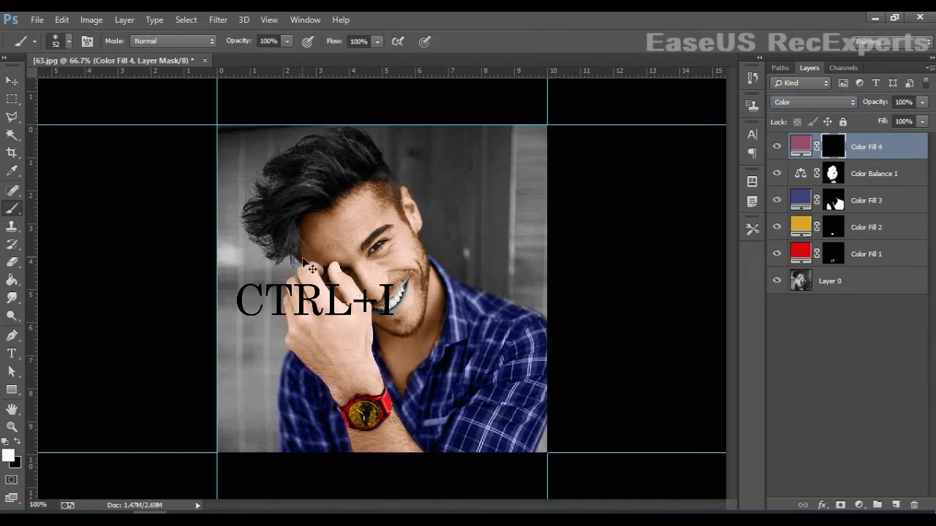
scroll(302, 258, up, 4)
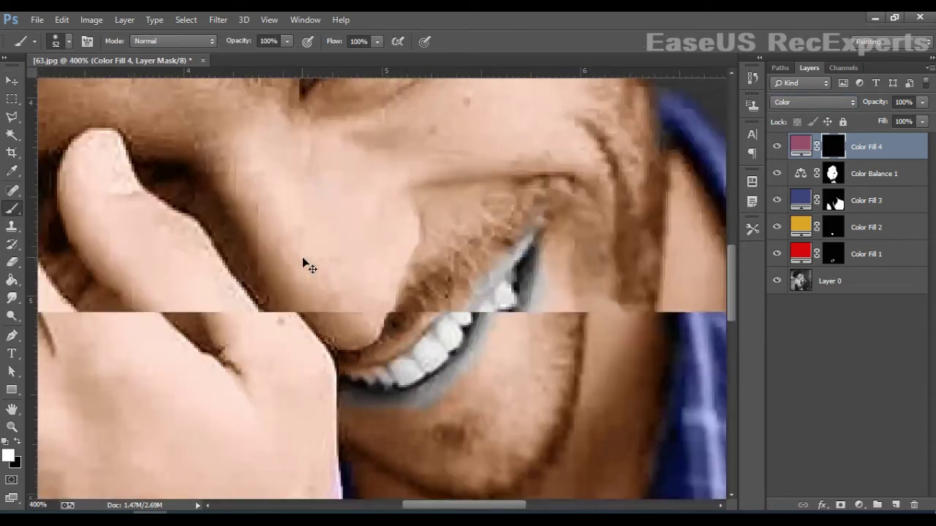
scroll(365, 246, down, 3)
scroll(366, 247, right, 2)
right_click(400, 269)
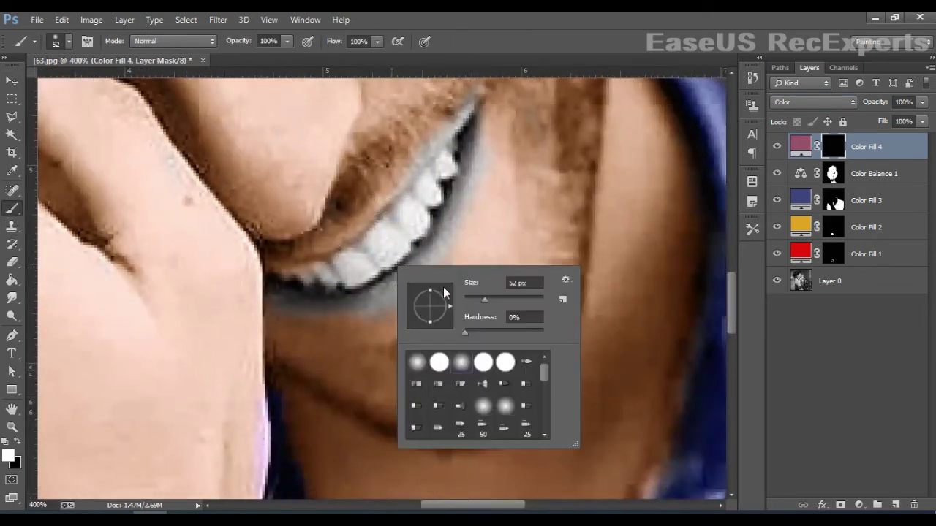
drag(475, 296, 466, 299)
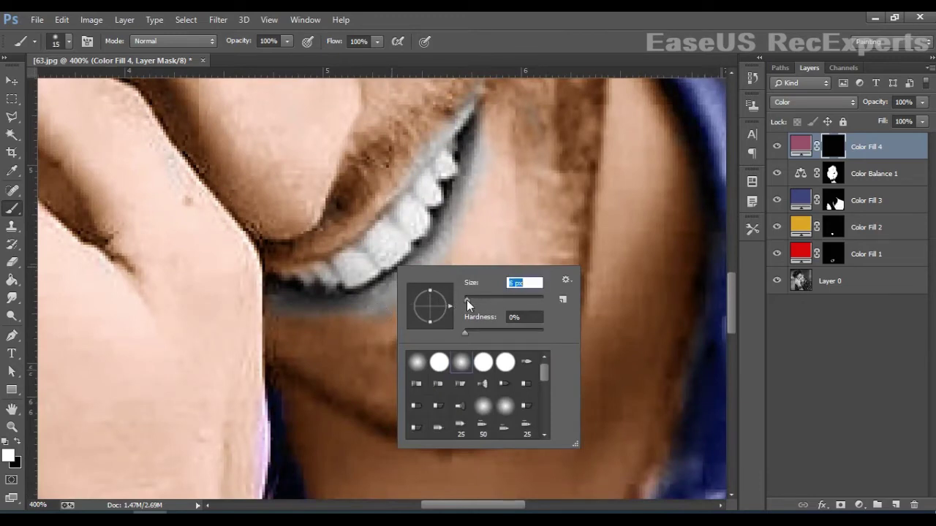
click(386, 315)
Step: Paint white on the rose fill's mask along the upper and lower lips up to the corner of the mouth, avoiding the teeth
mouse_move(377, 299)
mouse_down()
mouse_move(409, 305)
mouse_move(317, 320)
mouse_move(281, 296)
mouse_move(322, 313)
mouse_move(299, 307)
mouse_move(293, 316)
mouse_move(282, 290)
mouse_move(383, 219)
mouse_up()
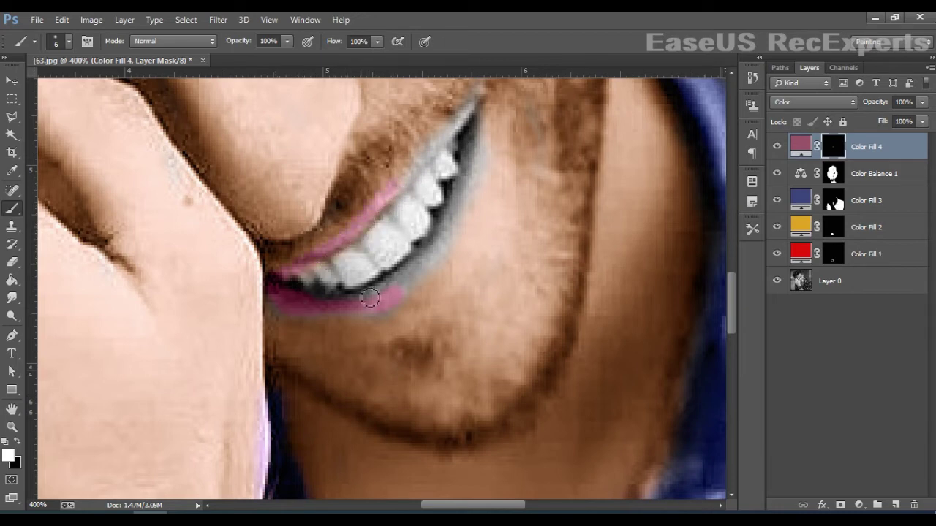
mouse_move(356, 313)
mouse_down()
mouse_move(408, 292)
mouse_move(370, 313)
mouse_move(392, 313)
mouse_move(344, 323)
mouse_up()
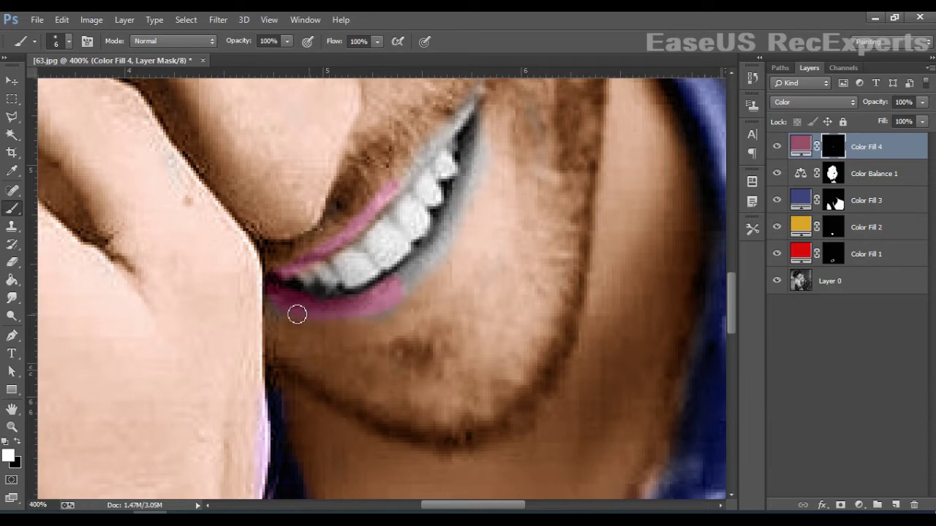
scroll(385, 330, up, 3)
scroll(384, 330, right, 3)
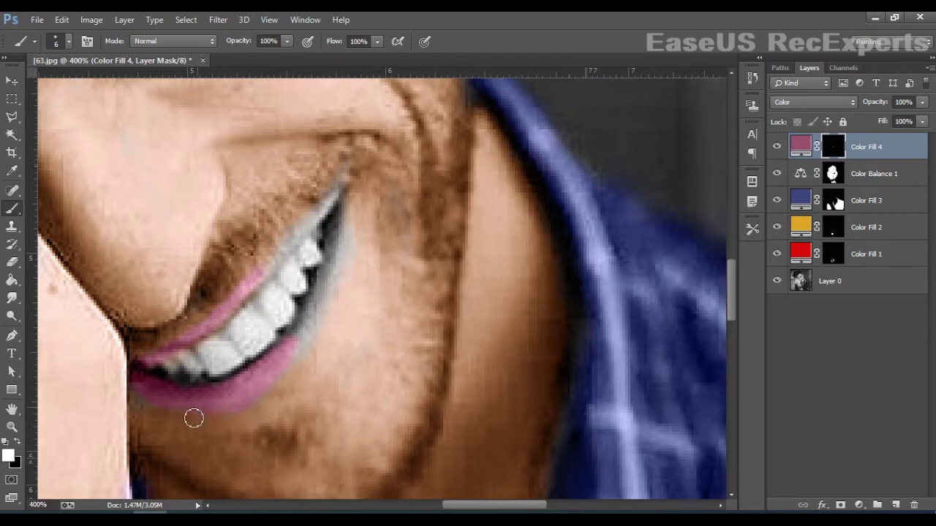
scroll(339, 370, up, 1)
scroll(298, 412, right, 1)
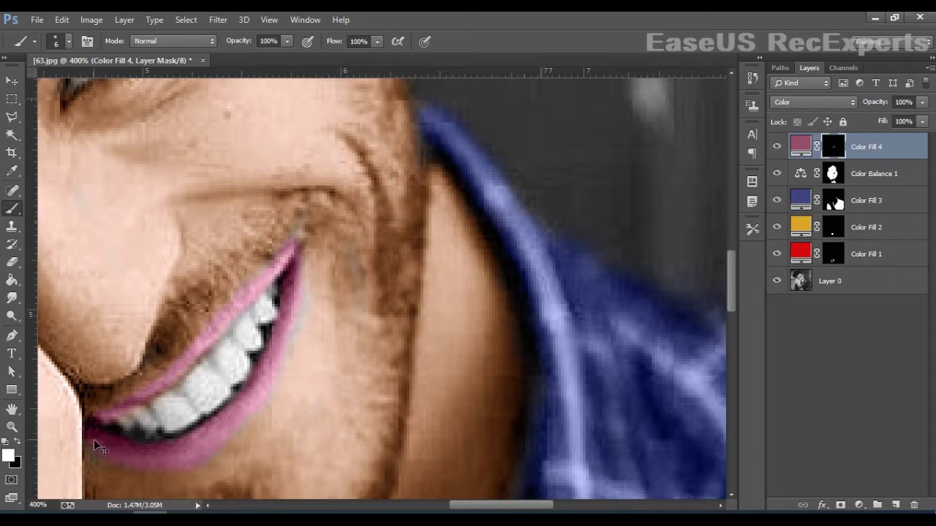
Step: Examine the painted lip colour against the rest of the portrait at several magnifications
key(ctrl+minus)
key(ctrl+minus)
key(ctrl+minus)
key(ctrl+minus)
key(ctrl+minus)
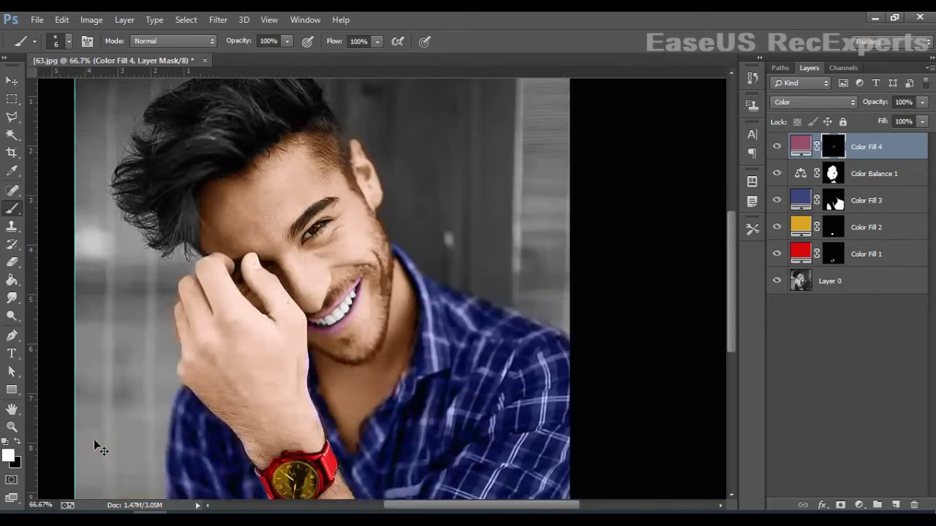
key(ctrl+minus)
key(ctrl+plus)
key(ctrl+plus)
key(ctrl+plus)
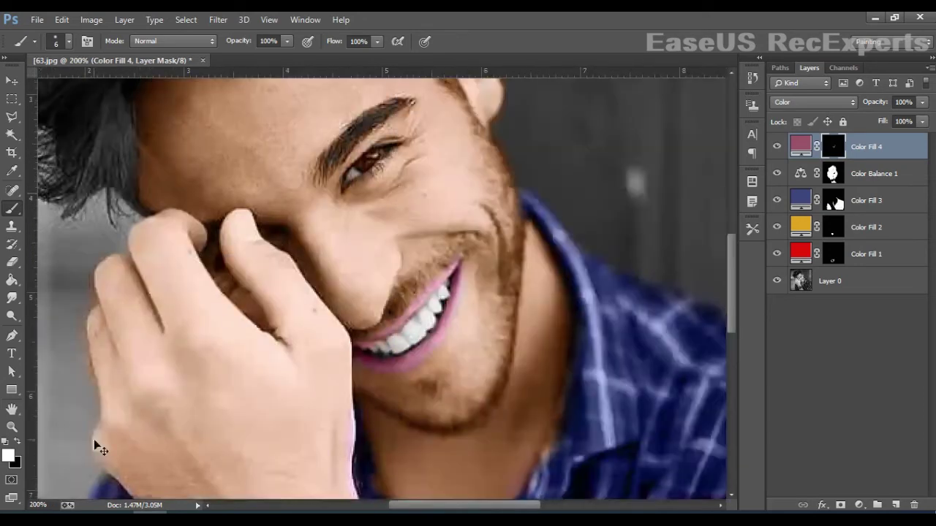
key(ctrl+minus)
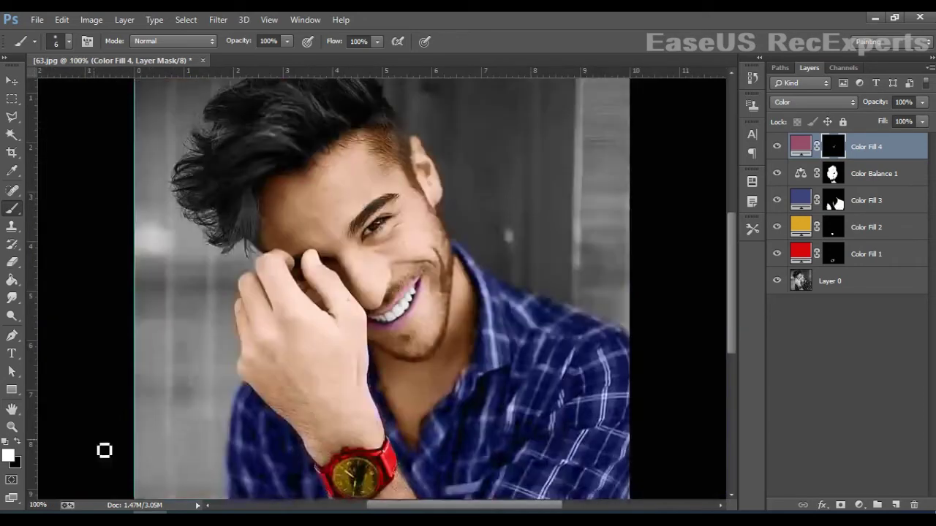
Step: Reduce the rose fill layer's opacity to soften the lip colour, and deselect the layer
click(920, 103)
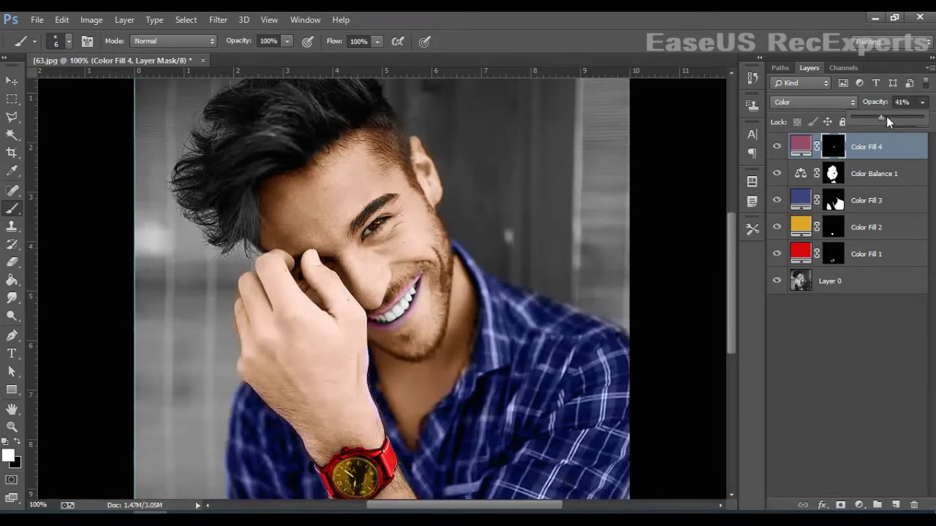
drag(886, 116, 916, 120)
click(786, 448)
click(786, 448)
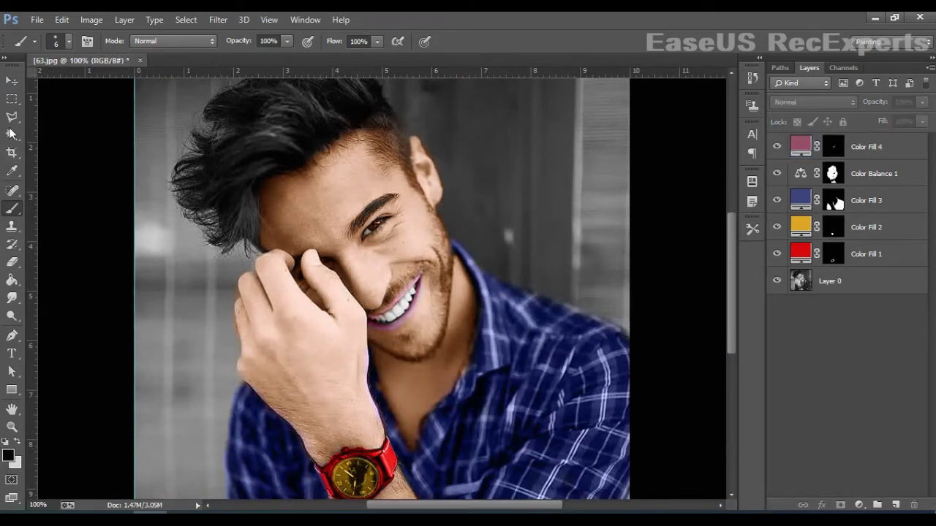
Step: Check the overall colouring of the whole portrait with the Move tool active
click(11, 81)
key(ctrl+minus)
key(ctrl+minus)
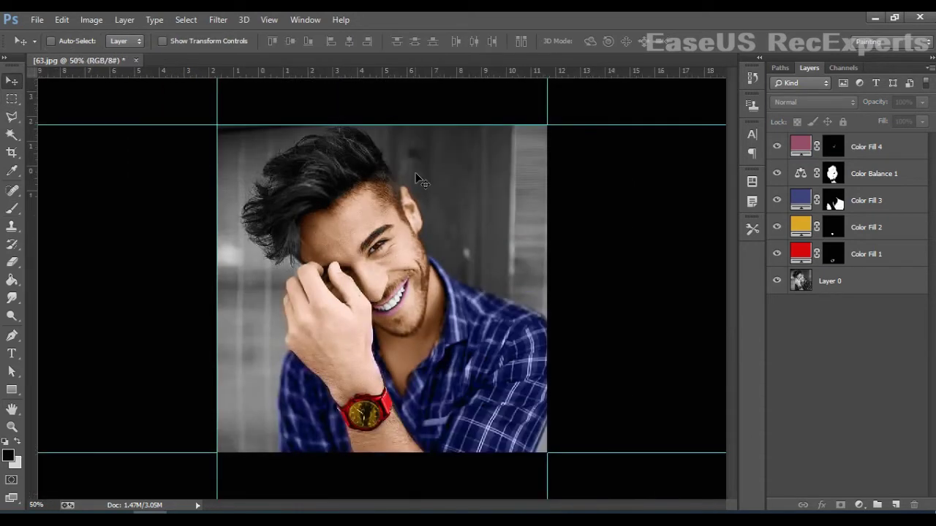
key(ctrl+plus)
key(ctrl+minus)
key(ctrl+plus)
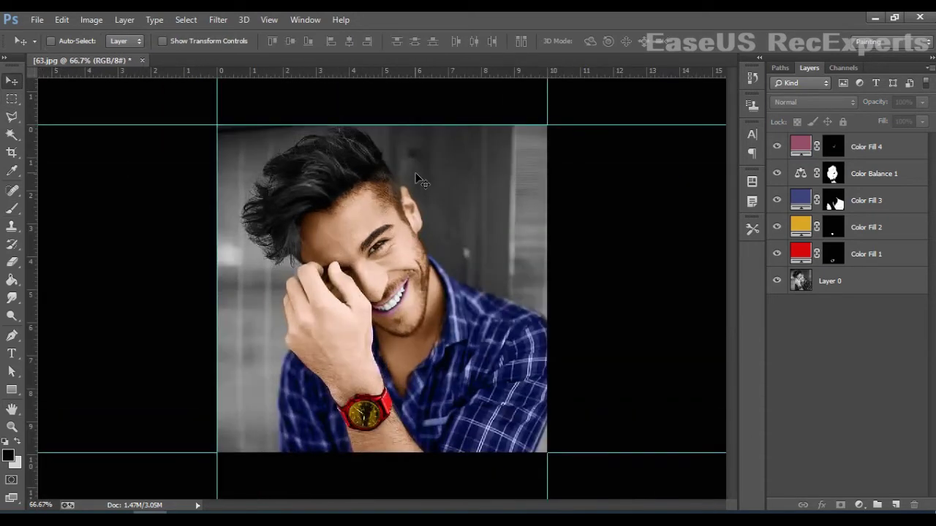
key(ctrl+minus)
key(ctrl+plus)
Step: Add a Solid Color fill layer at the top of the stack in the light grey b1b1ab
click(860, 505)
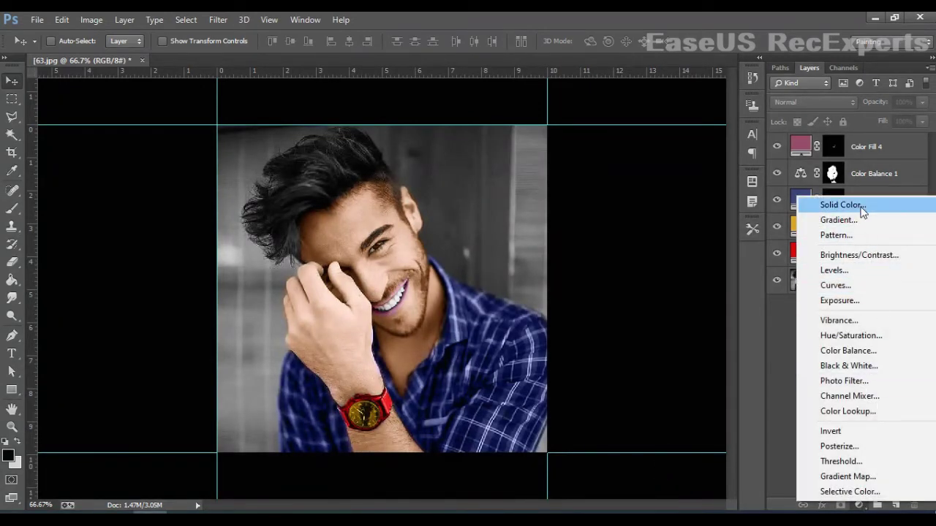
click(856, 205)
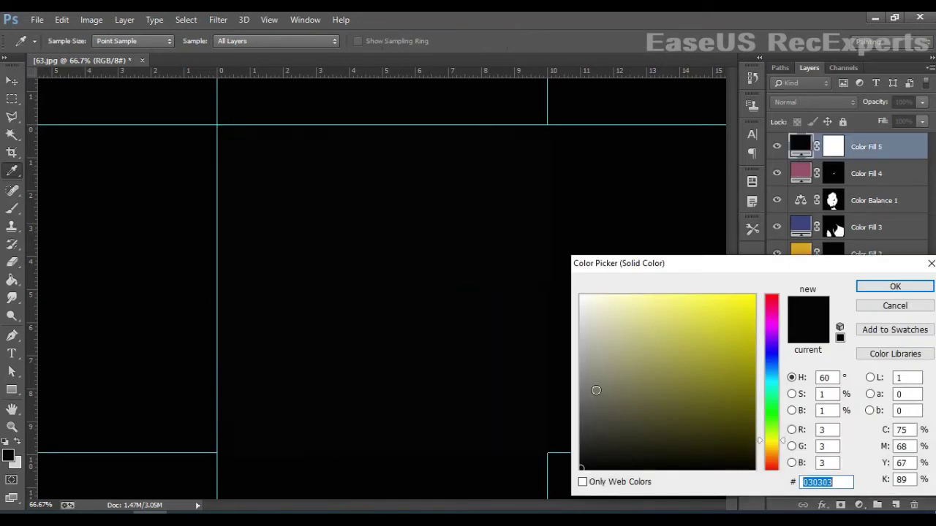
click(590, 380)
drag(592, 373, 588, 351)
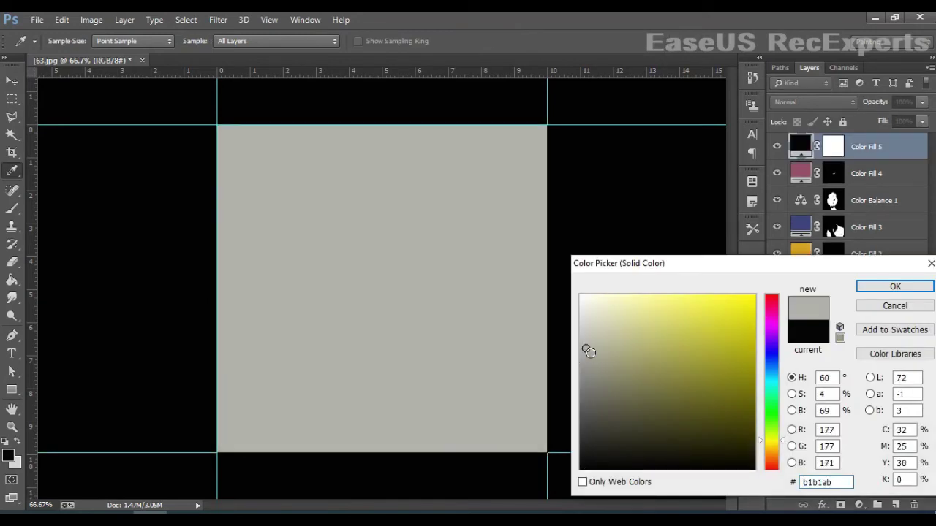
click(867, 289)
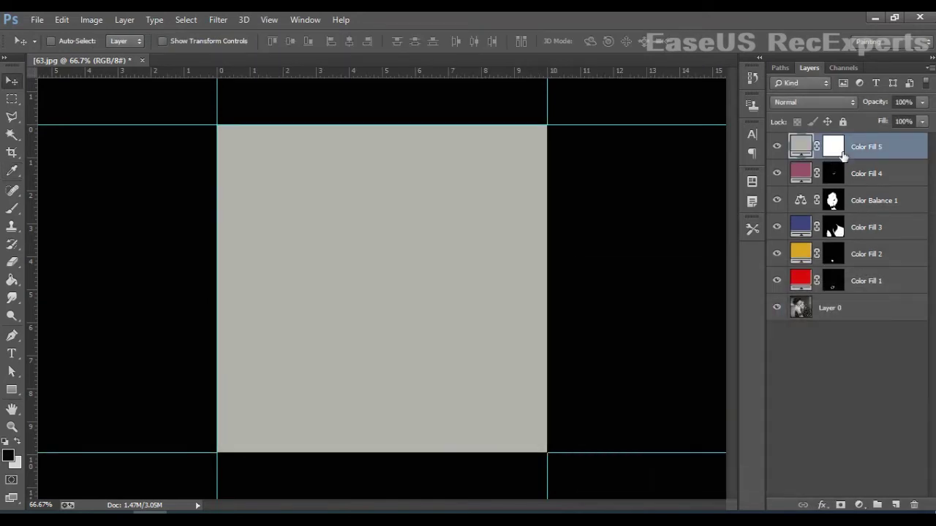
Step: Set the grey fill layer's blend mode to Color and invert its mask to black
click(840, 149)
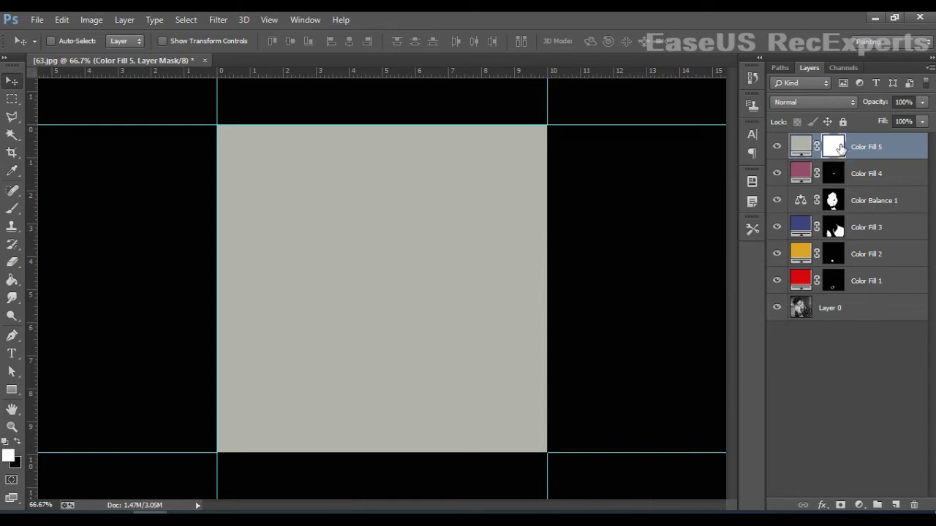
click(813, 101)
click(791, 444)
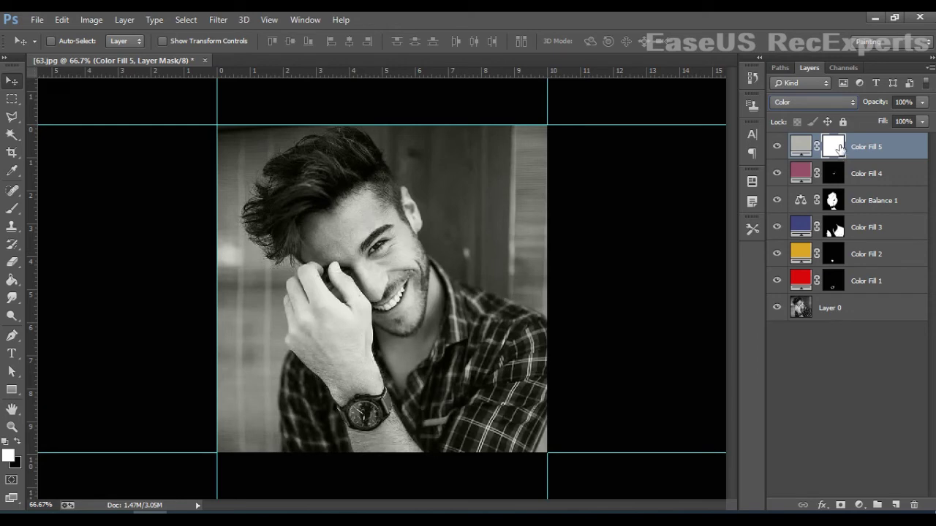
key(ctrl+i)
Step: Paint the white of the visible eye on the grey fill's mask with the 6 px white brush
key(ctrl+plus)
key(ctrl+plus)
key(ctrl+plus)
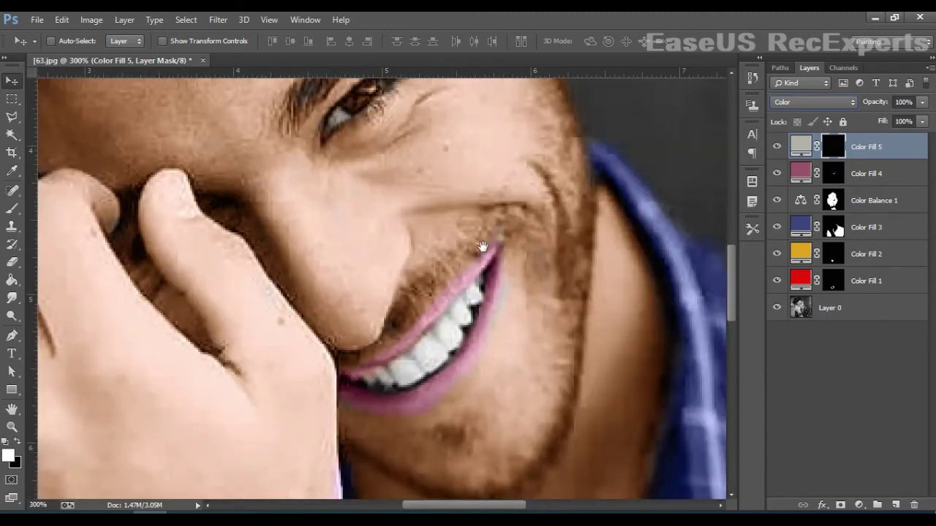
drag(482, 247, 451, 459)
click(14, 209)
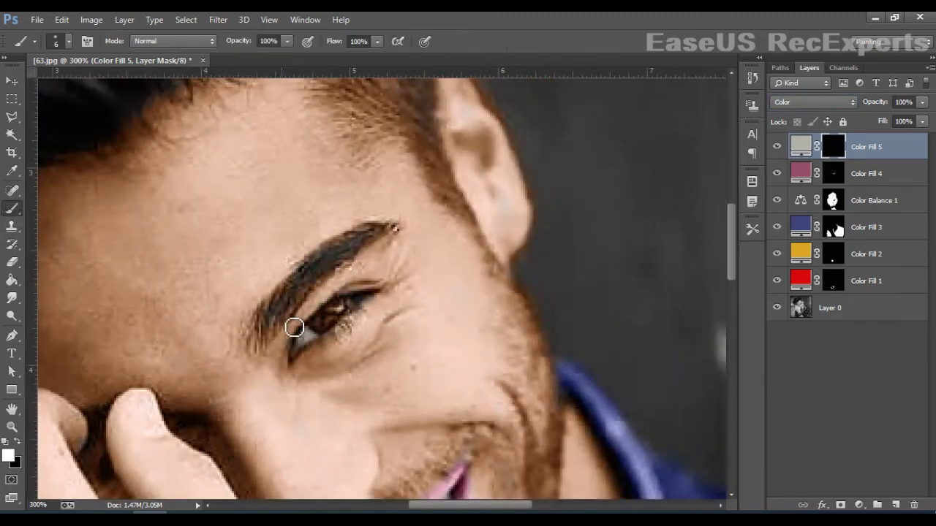
drag(315, 342, 305, 364)
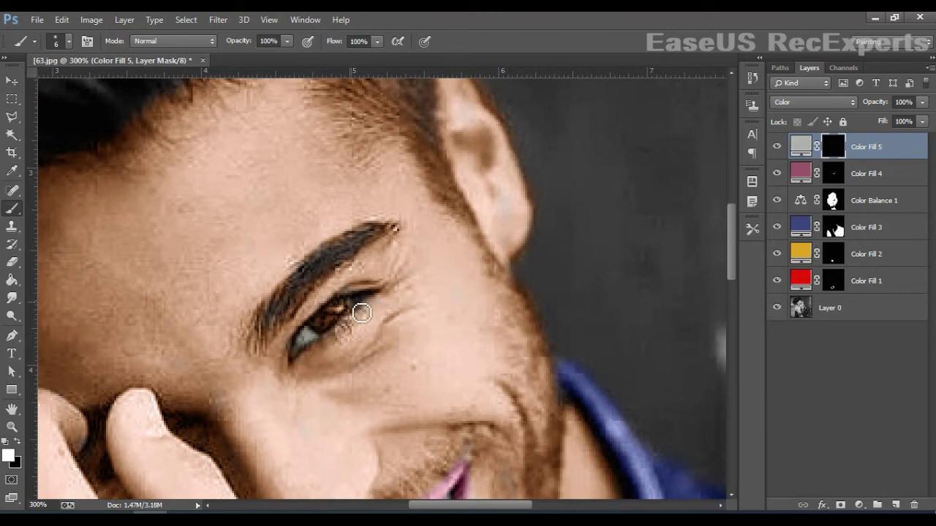
mouse_move(396, 356)
mouse_down()
mouse_move(441, 295)
mouse_move(420, 324)
mouse_up()
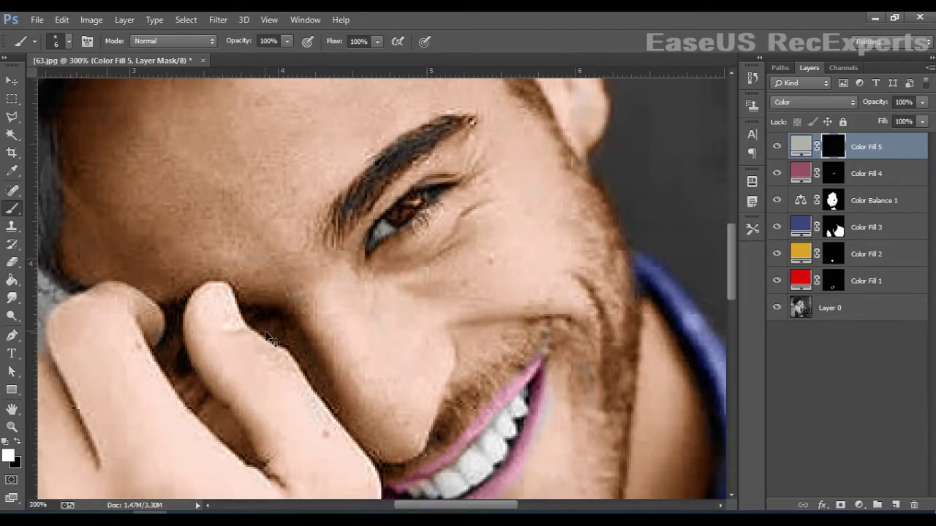
Step: Select every layer from Layer 0 up to the grey fill and merge the visible layers
key(ctrl+minus)
key(ctrl+minus)
key(ctrl+minus)
key(ctrl+minus)
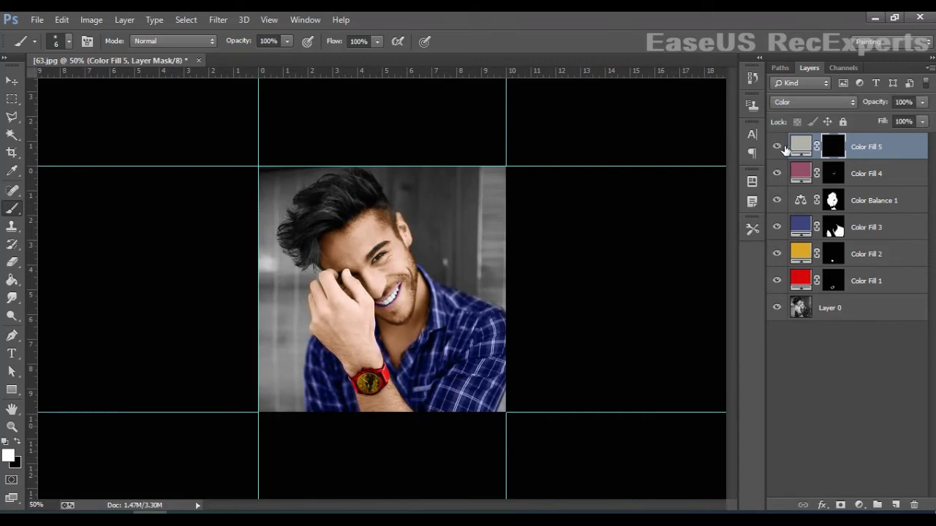
click(12, 81)
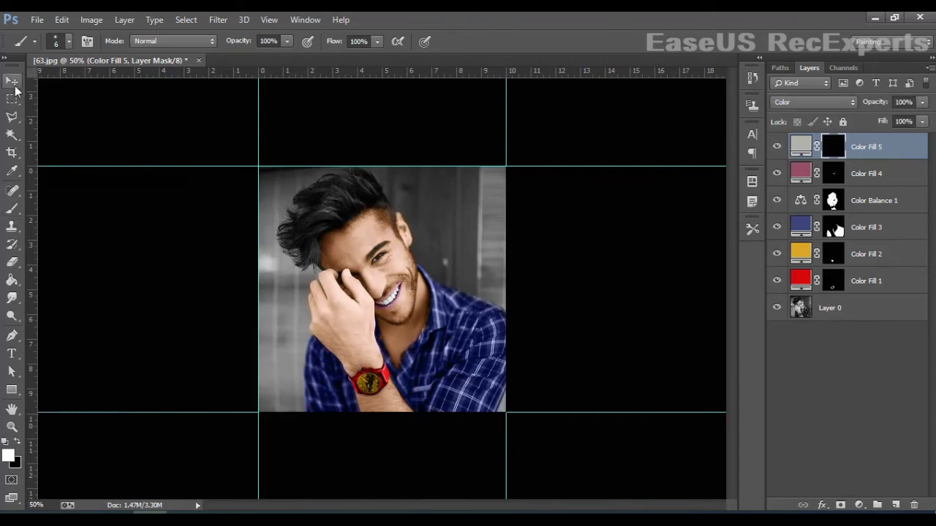
click(871, 315)
shift+click(875, 281)
shift+click(877, 254)
shift+click(877, 227)
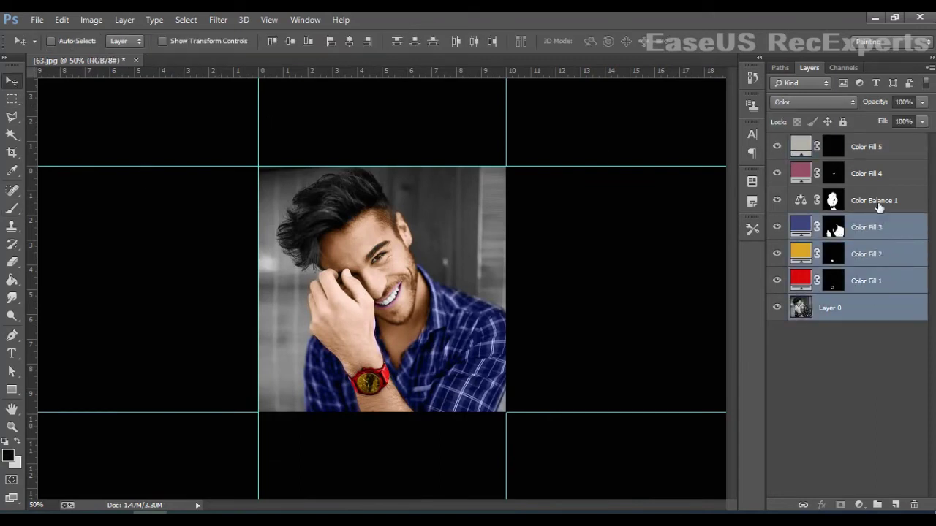
shift+click(878, 205)
shift+click(878, 174)
shift+click(878, 147)
right_click(897, 224)
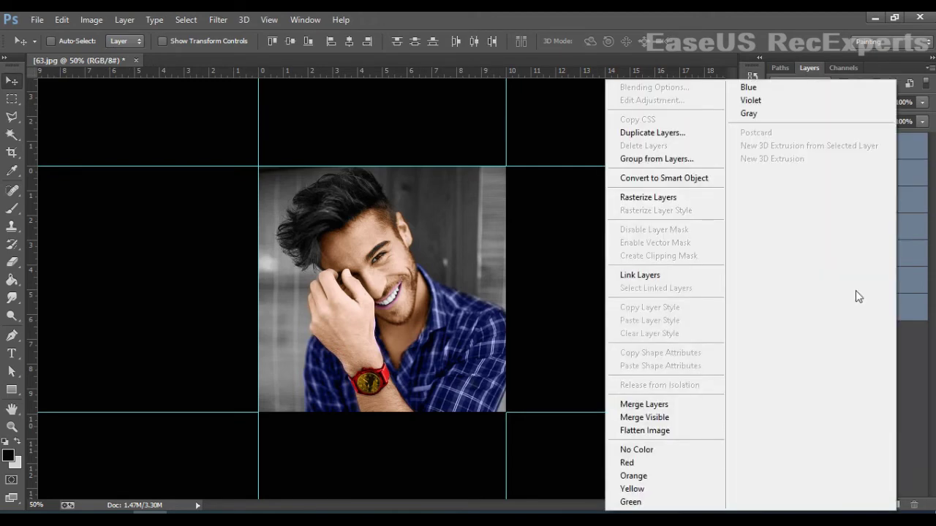
click(651, 417)
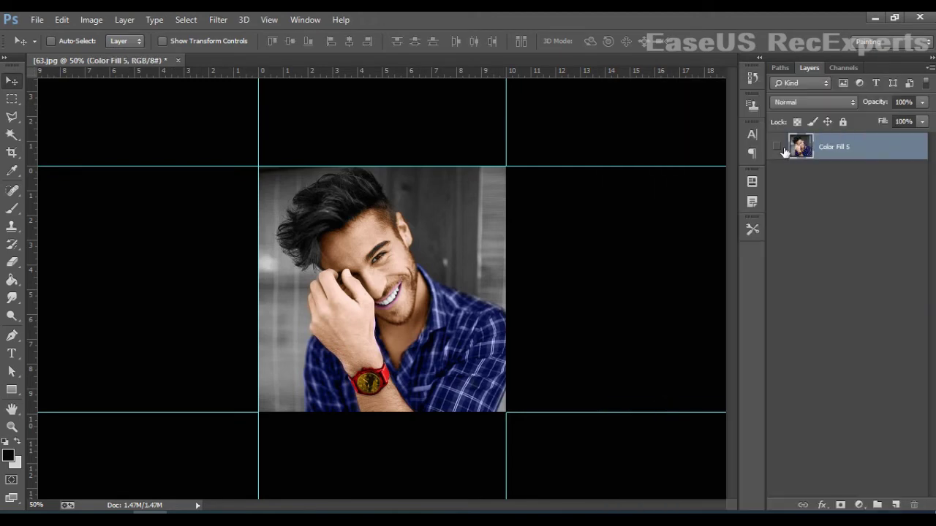
Step: Toggle the merged layer's visibility for comparison and undo the merge
click(778, 147)
key(ctrl+z)
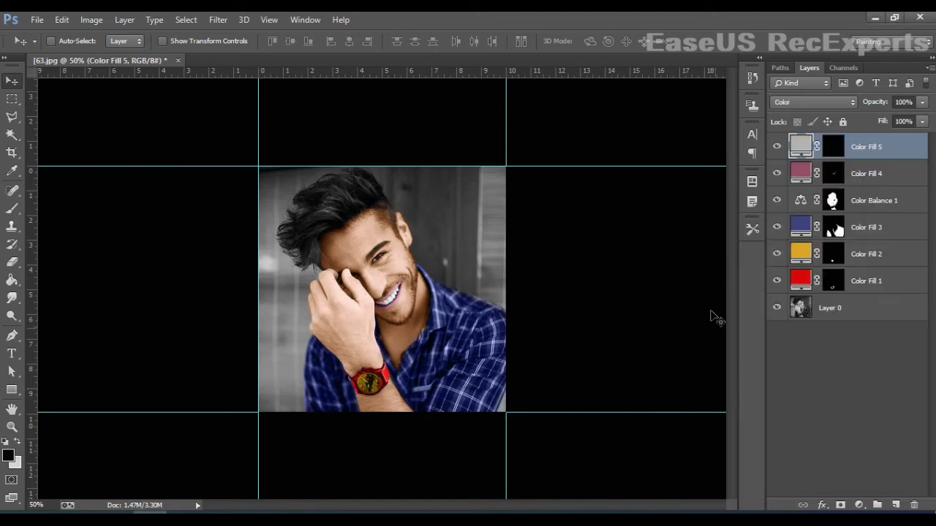
Step: Add a Curves adjustment layer with a midtone point at input 144 and move it directly above Layer 0
click(868, 174)
click(875, 152)
click(859, 504)
click(869, 287)
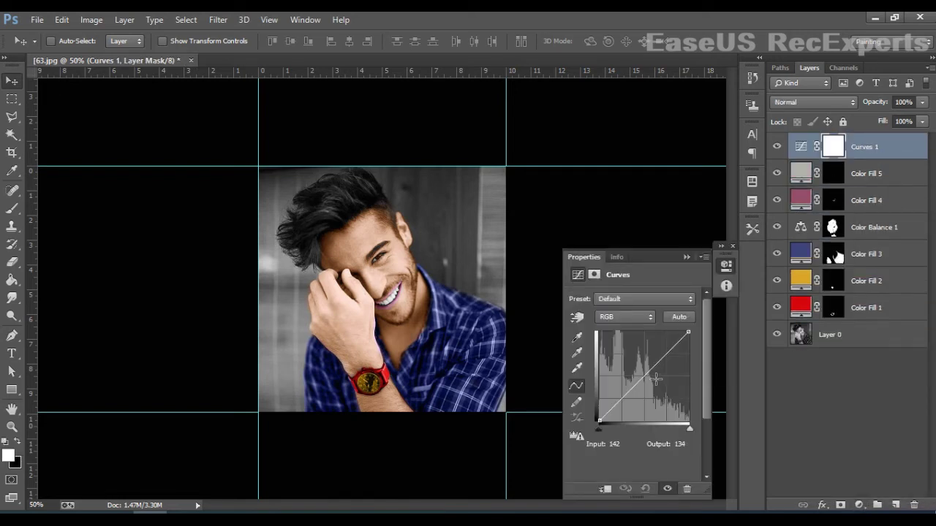
click(656, 377)
drag(655, 377, 656, 379)
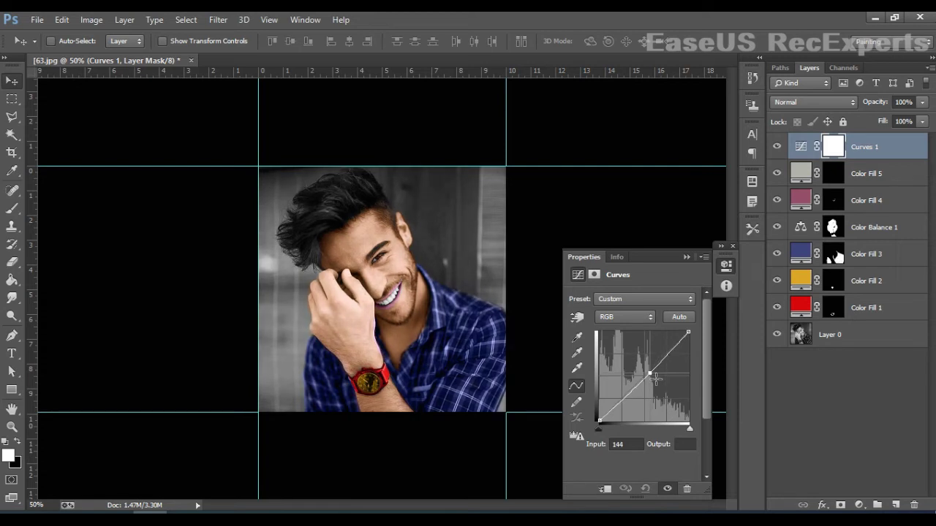
click(732, 246)
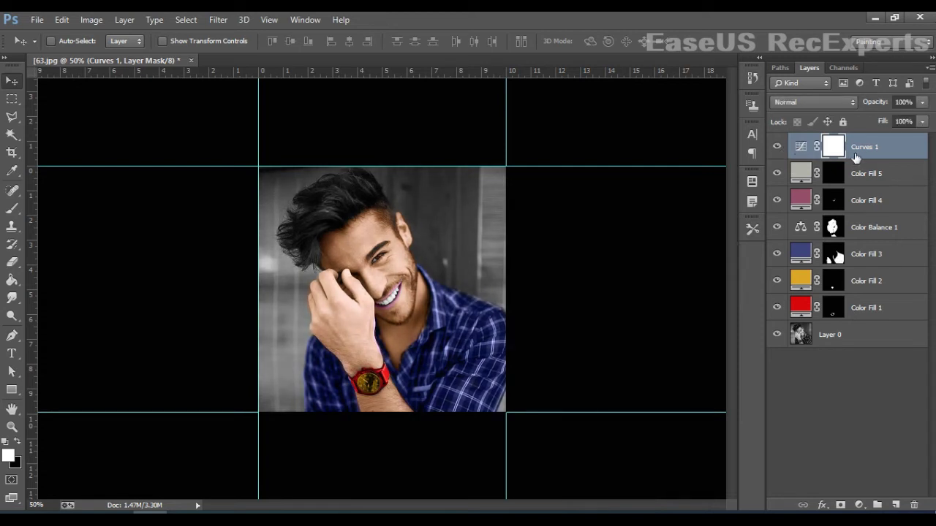
drag(855, 152, 849, 324)
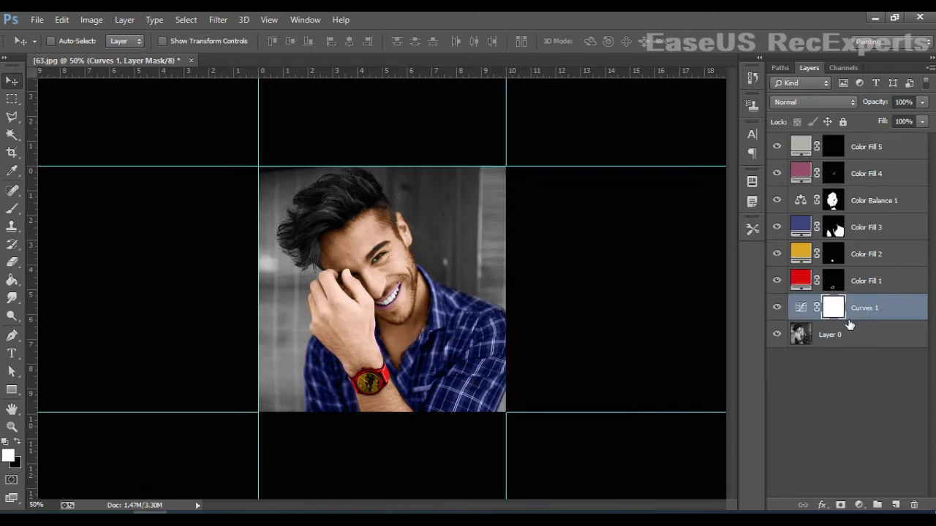
Step: Select every layer from Layer 0 up to Color Fill 5 and merge them into a single layer
click(778, 308)
click(877, 334)
shift+click(876, 308)
shift+click(876, 281)
shift+click(877, 254)
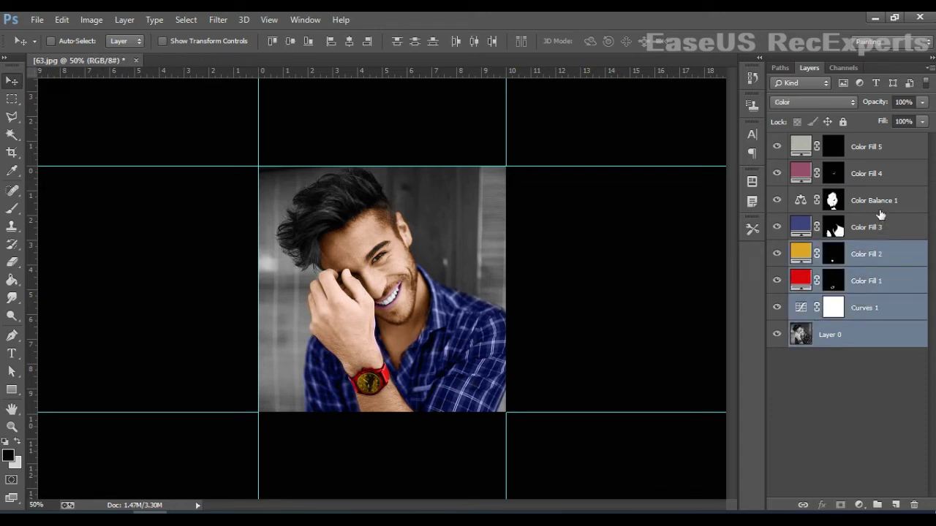
shift+click(880, 219)
shift+click(879, 200)
shift+click(877, 173)
shift+click(877, 146)
drag(879, 158, 879, 504)
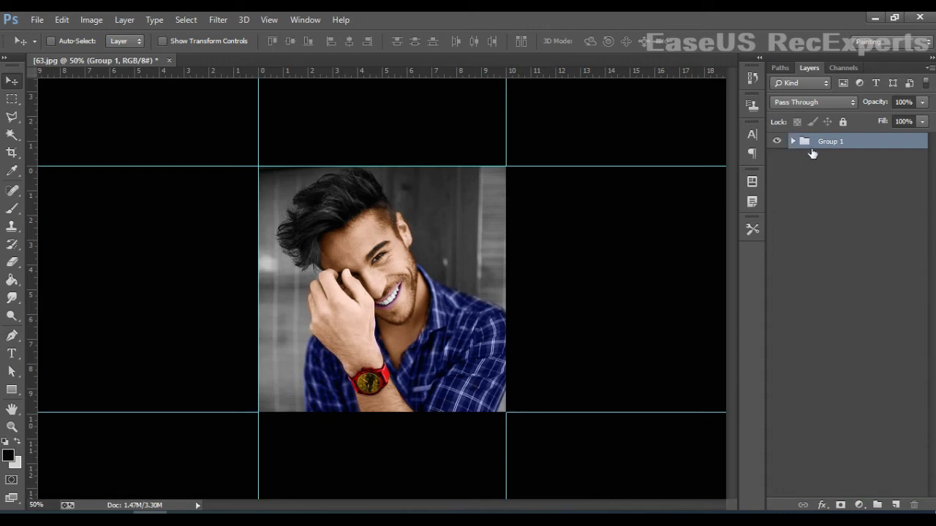
key(ctrl+z)
right_click(872, 217)
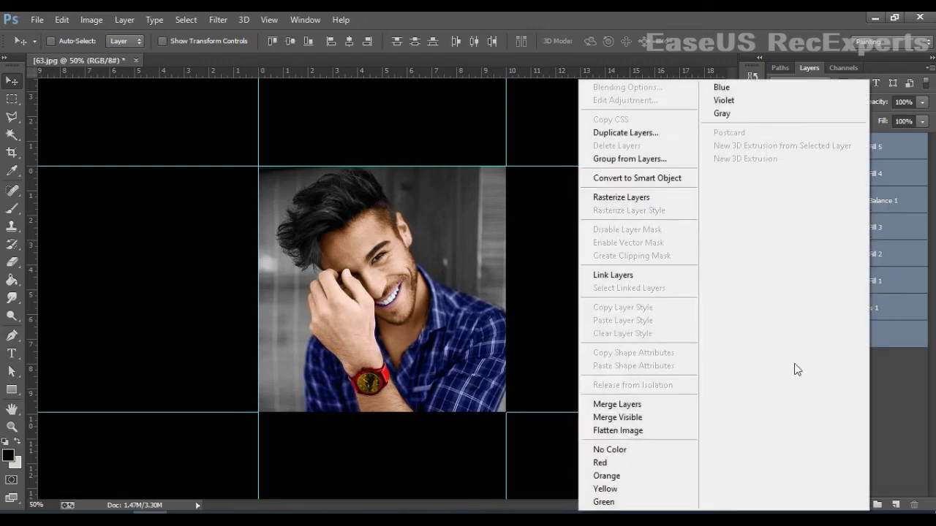
click(616, 404)
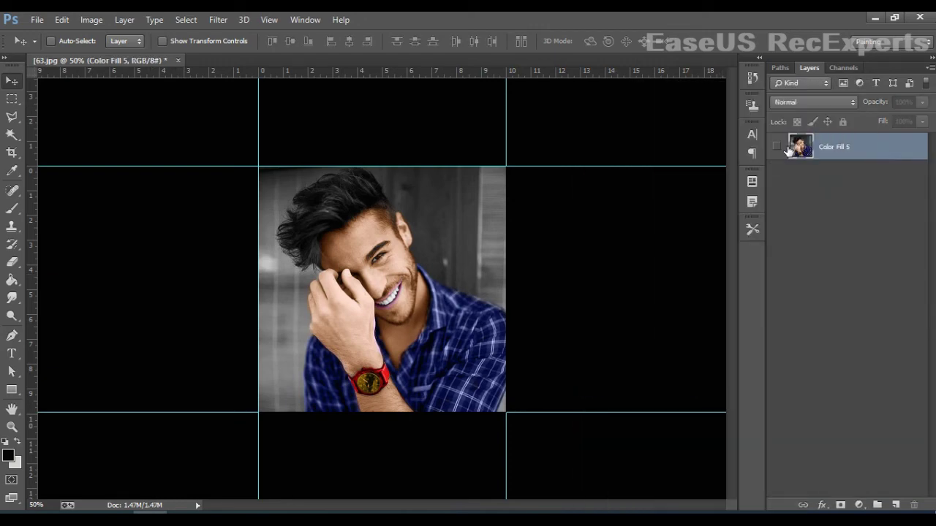
click(667, 520)
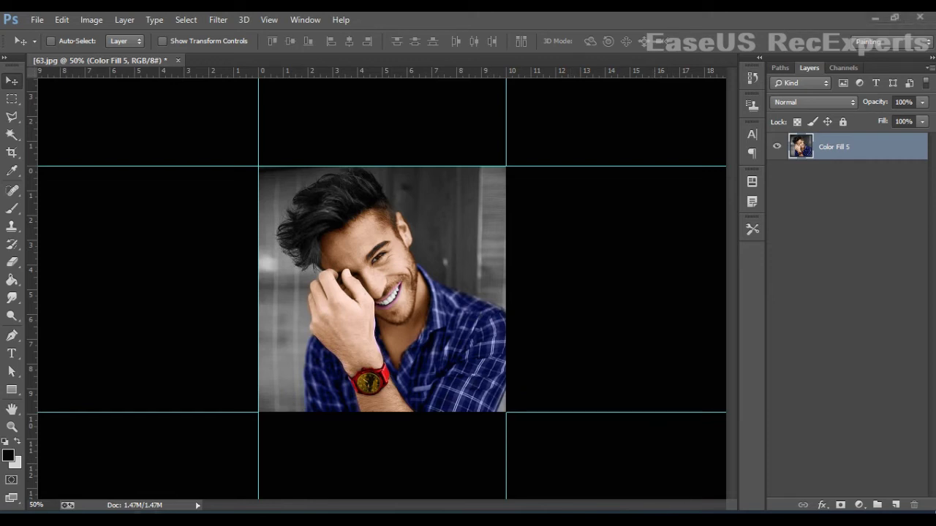
click(664, 428)
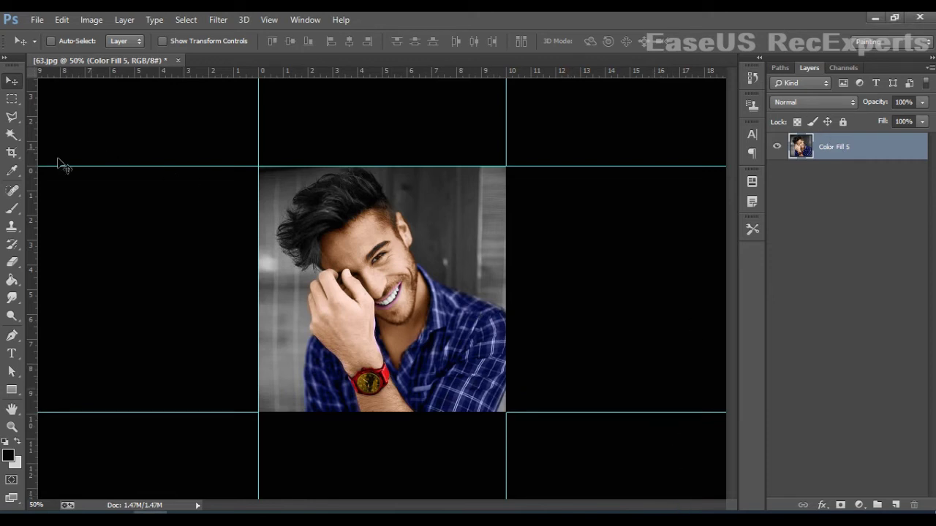
Step: Select the whole grey background around the man with the Quick Selection tool at a 15 px brush size
mouse_move(12, 134)
mouse_down()
mouse_move(17, 148)
mouse_move(60, 131)
mouse_up()
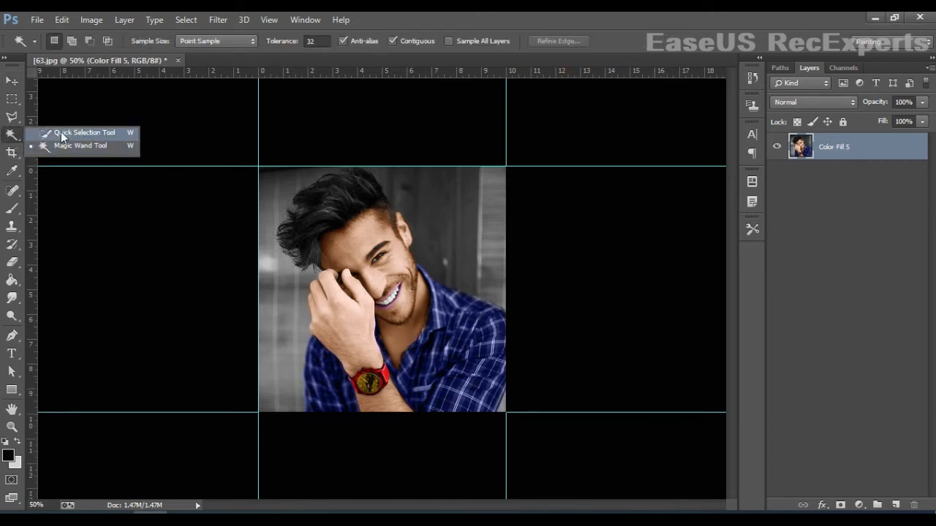
click(62, 133)
mouse_move(282, 264)
mouse_down()
mouse_move(282, 314)
mouse_move(272, 324)
mouse_move(297, 335)
mouse_move(299, 363)
mouse_move(278, 219)
mouse_up()
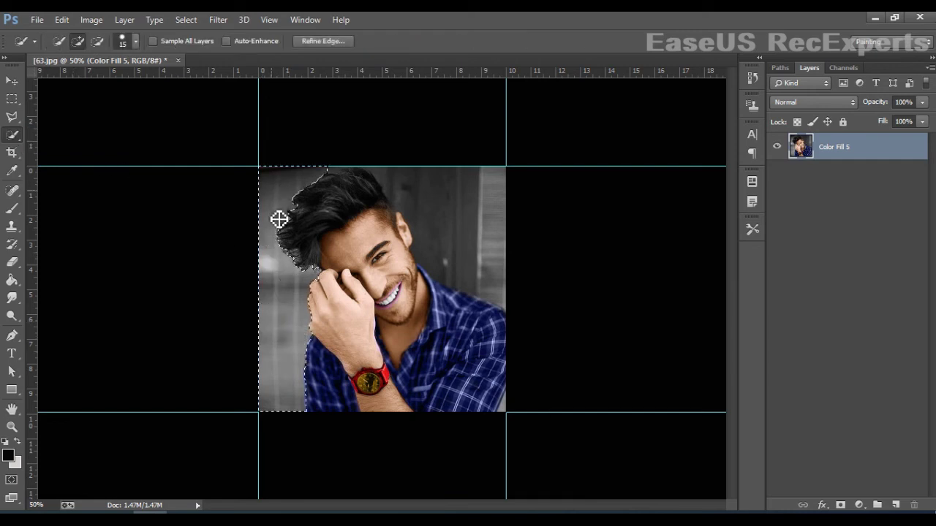
click(417, 183)
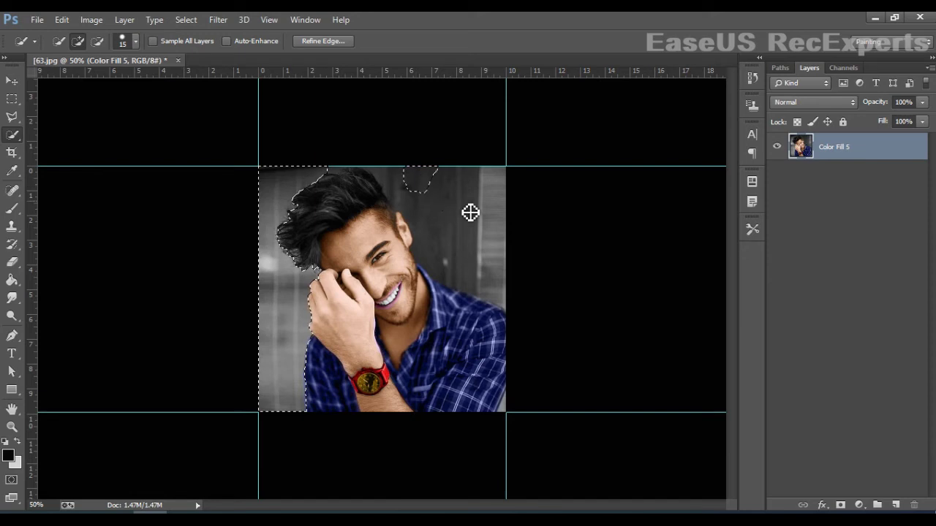
drag(470, 212, 516, 268)
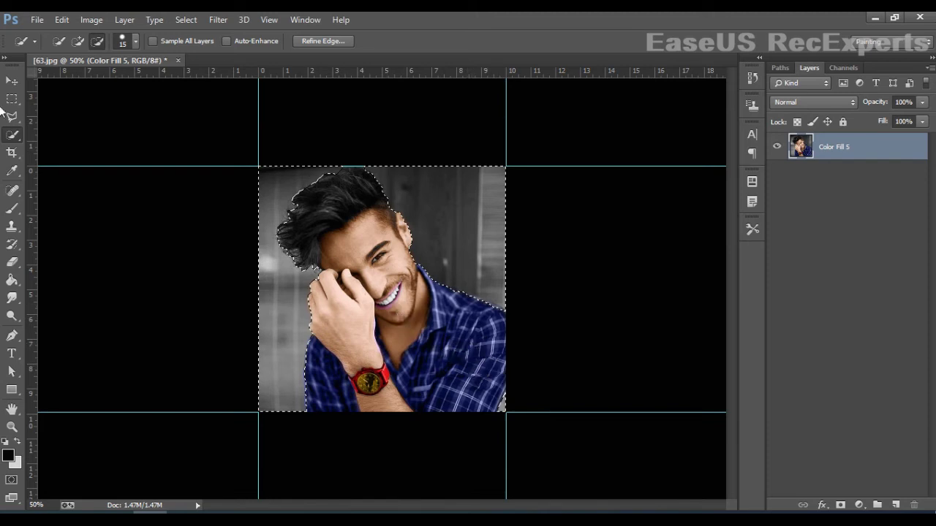
Step: Try an inverted layer mask that hides the selected background, compare the layer's visibility, and undo the mask
click(12, 81)
click(841, 505)
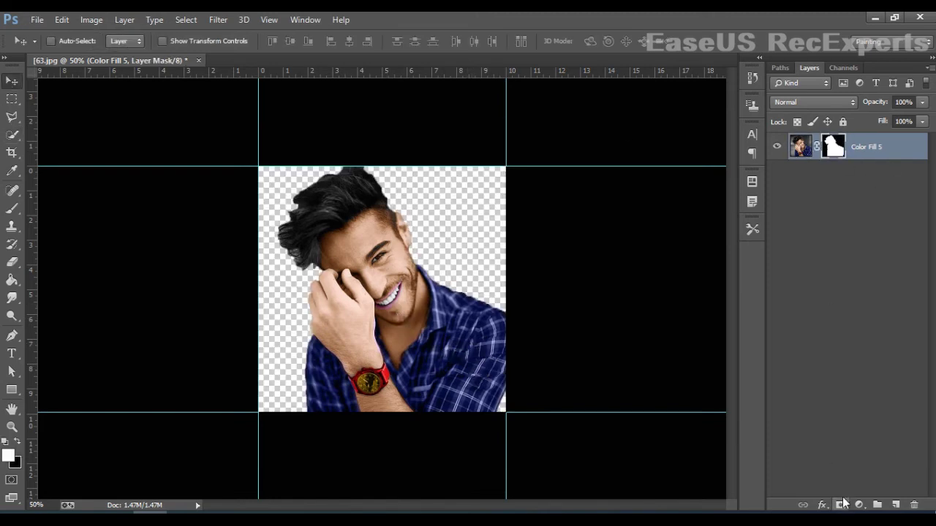
click(777, 146)
click(777, 147)
key(ctrl+z)
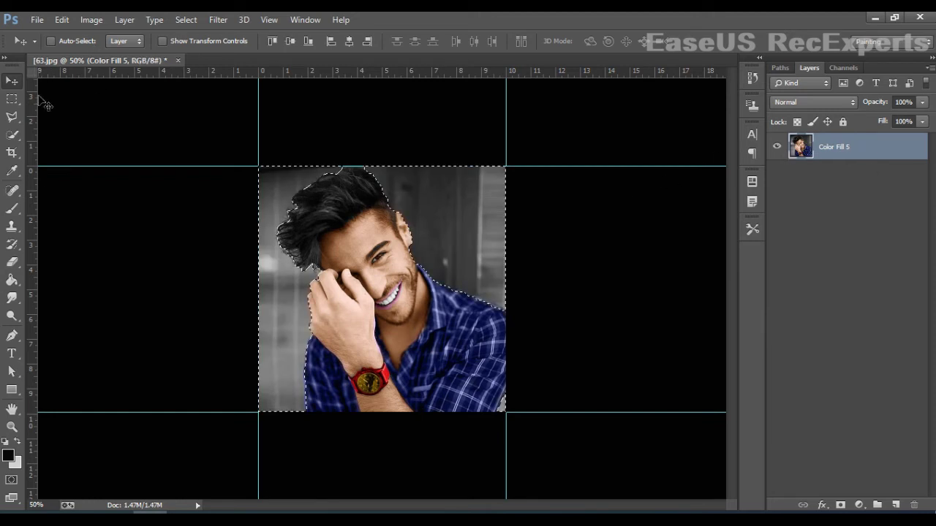
click(11, 134)
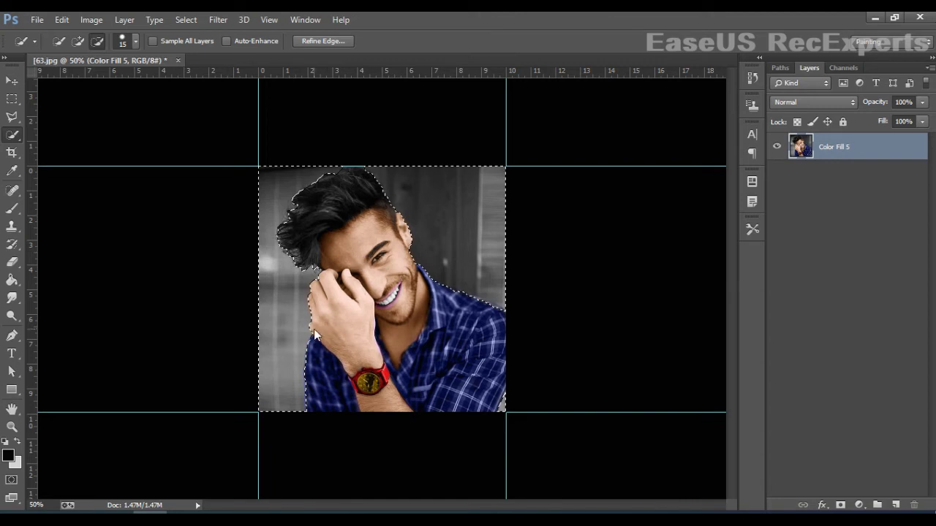
click(17, 83)
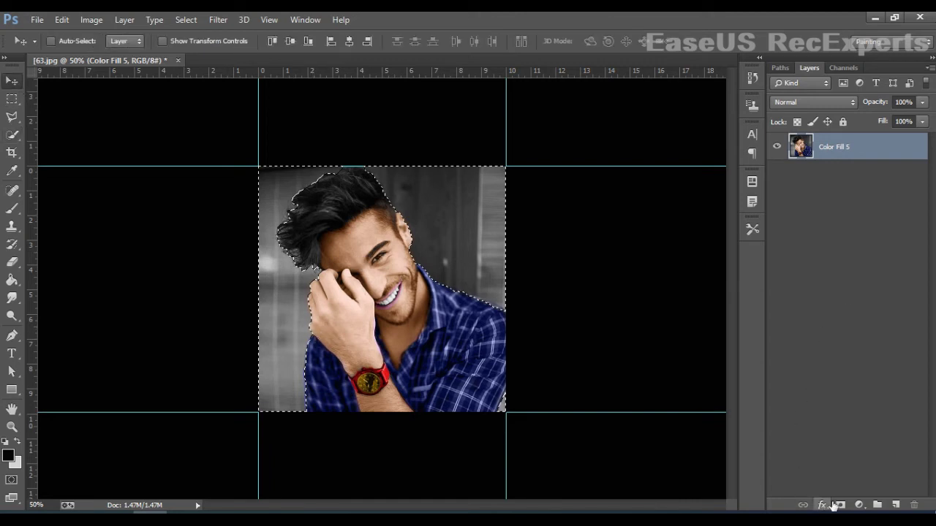
click(841, 504)
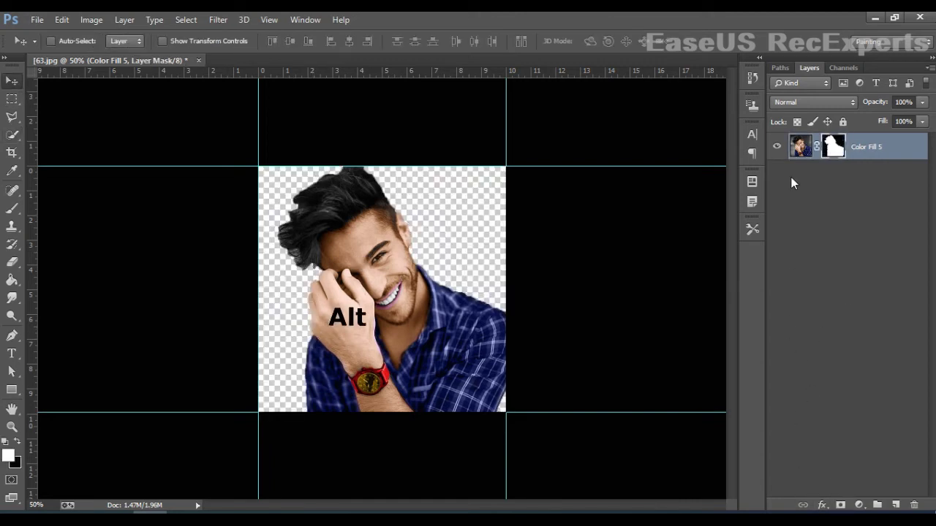
key(ctrl+alt+z)
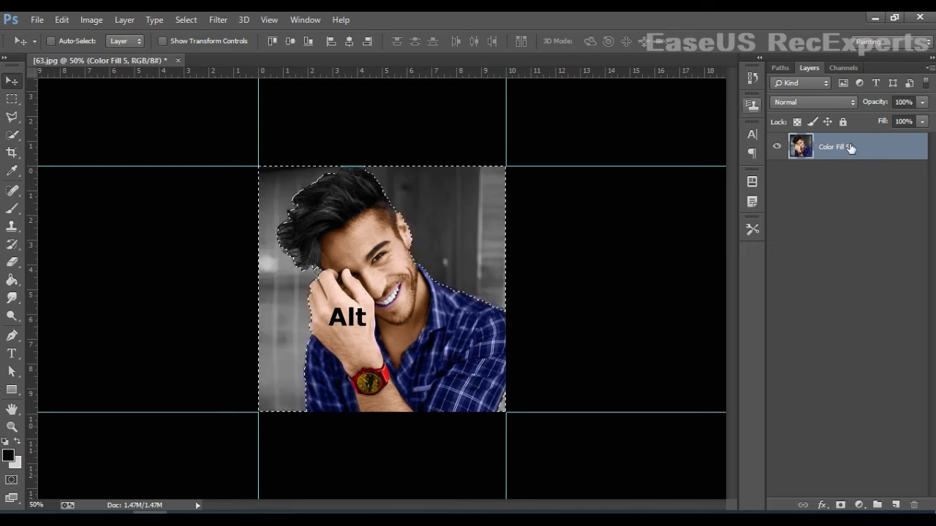
Step: Add an inverted layer mask that hides the selected background and toggle the layer's visibility to check the cutout
click(12, 208)
click(12, 134)
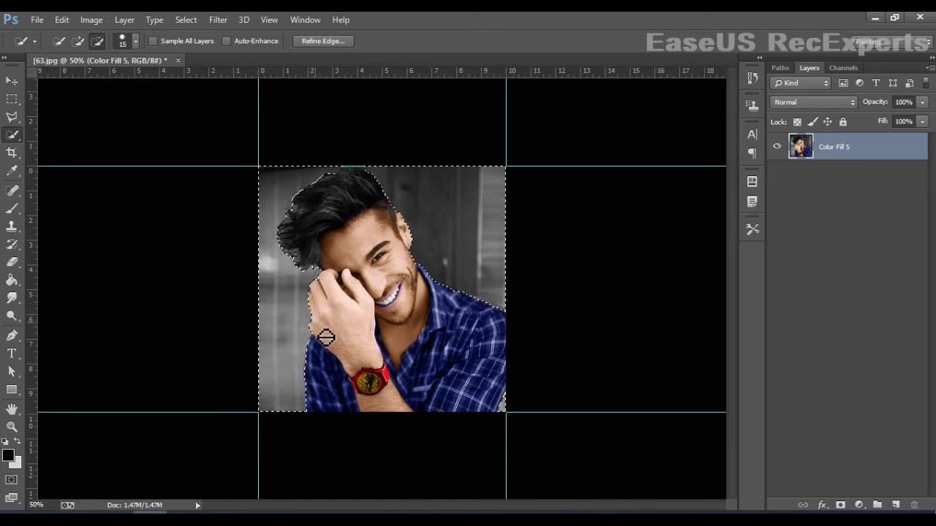
key(v)
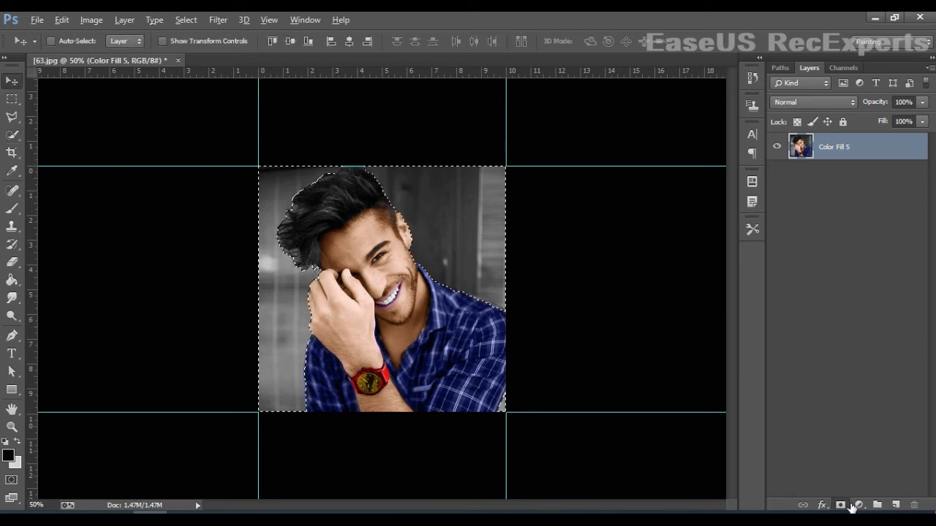
click(842, 505)
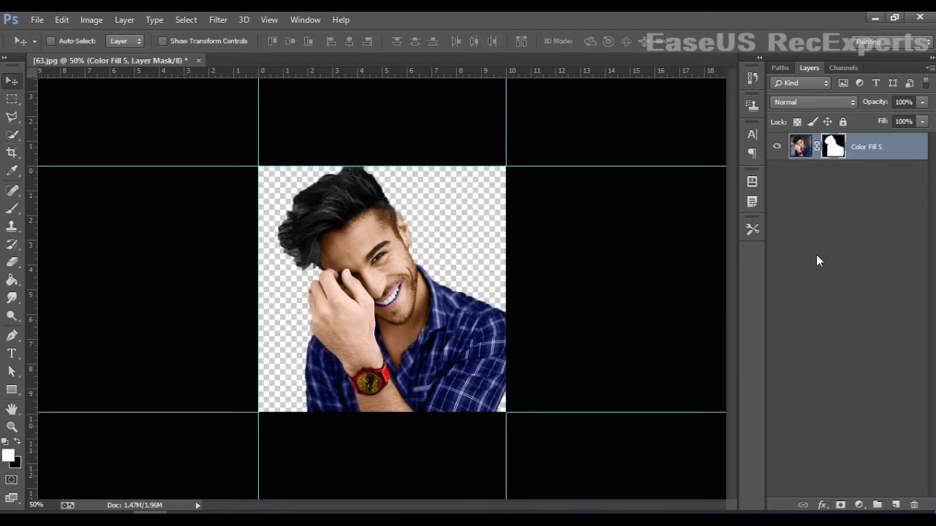
click(777, 147)
click(777, 147)
click(859, 505)
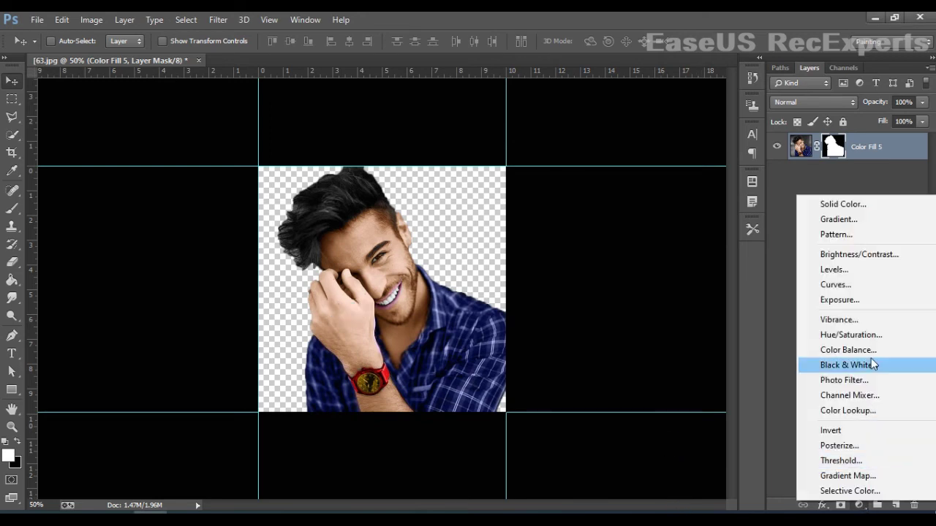
click(844, 205)
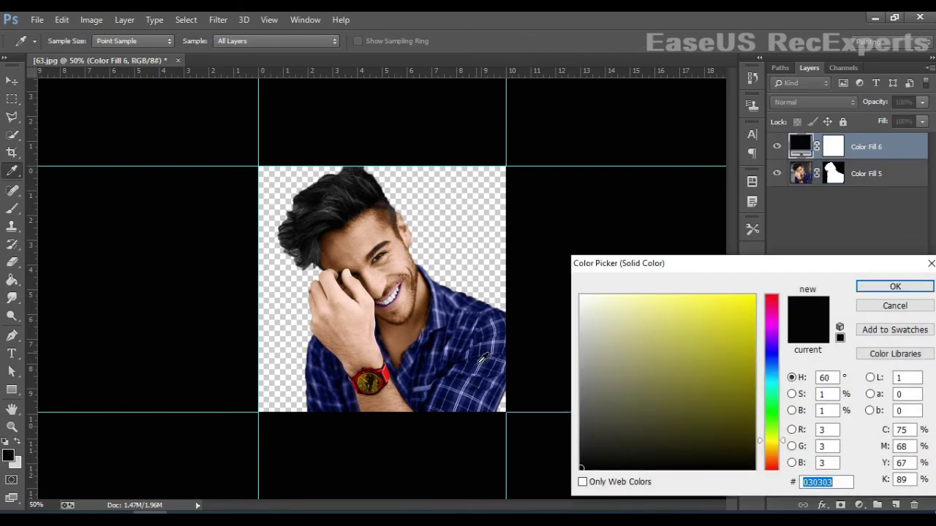
click(480, 363)
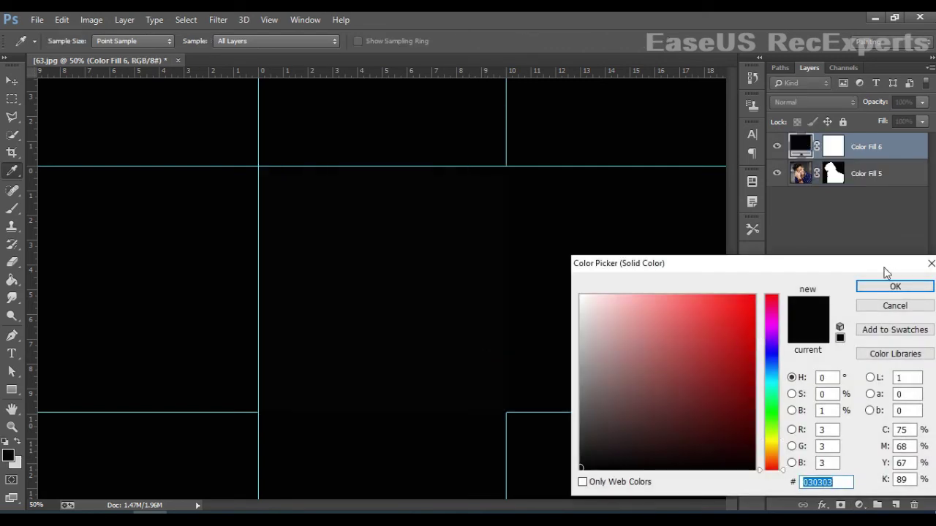
click(929, 266)
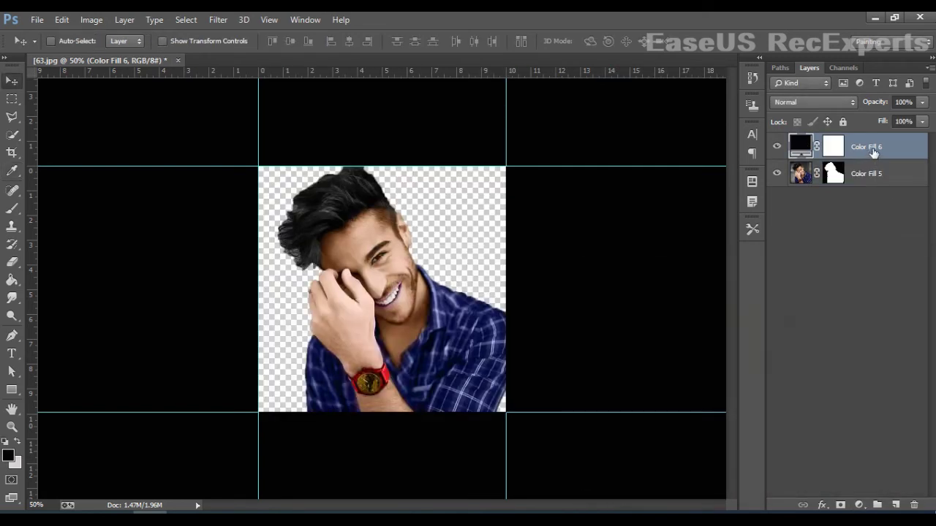
drag(870, 153, 873, 172)
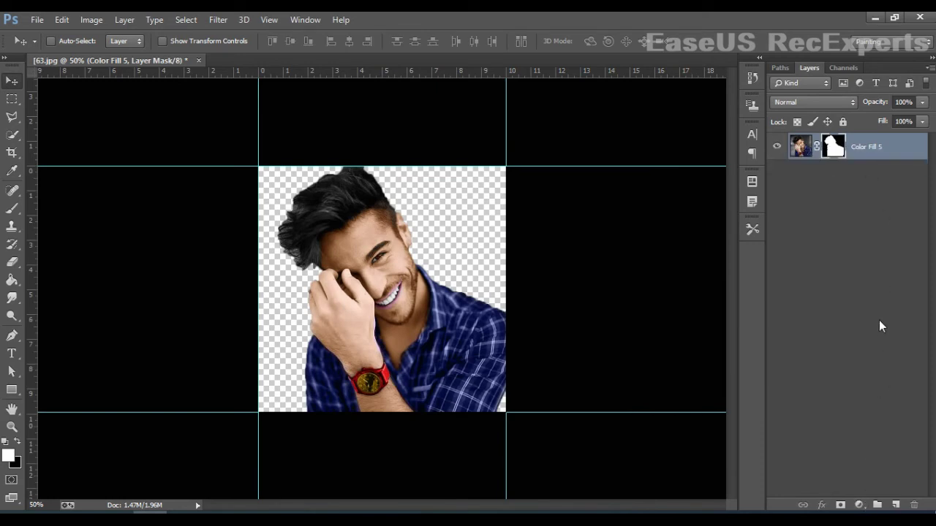
click(880, 321)
Step: Add a Solid Color fill layer in muted blue #413e7d and move it below the masked portrait layer
click(859, 506)
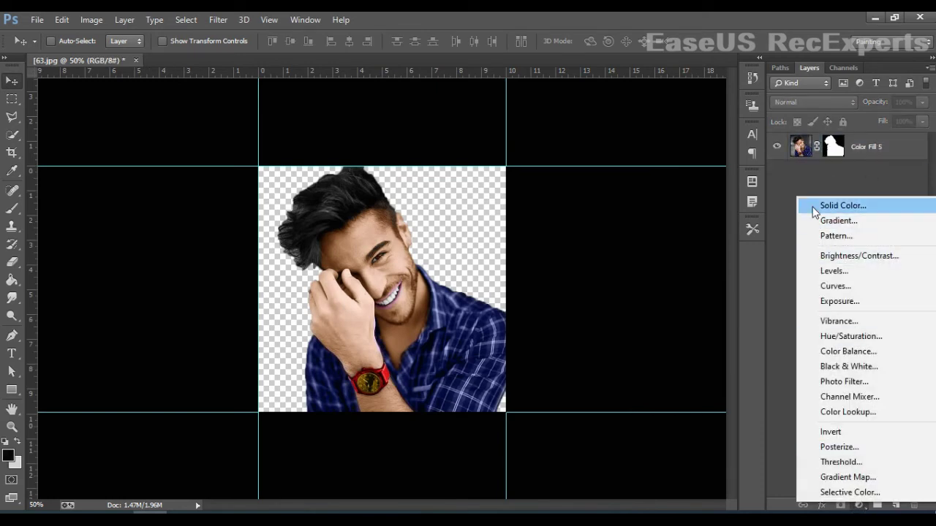
click(812, 206)
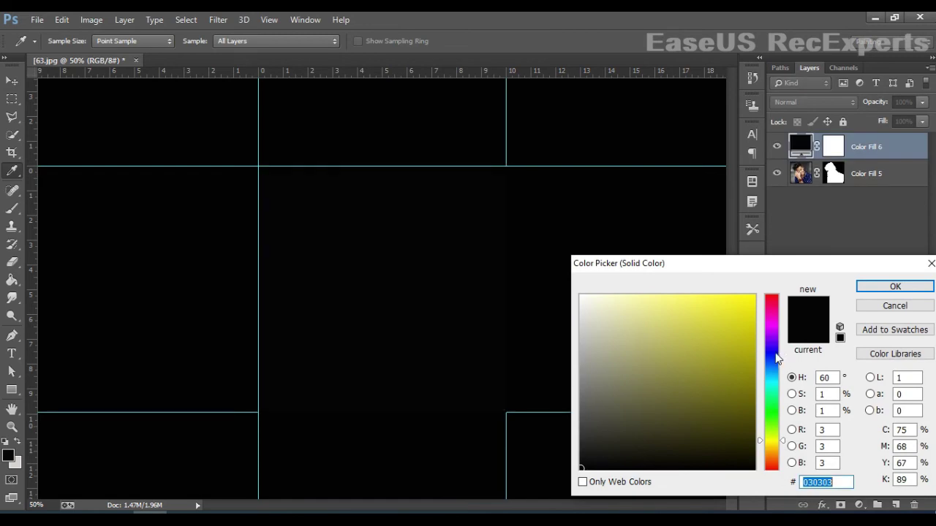
click(771, 351)
click(670, 388)
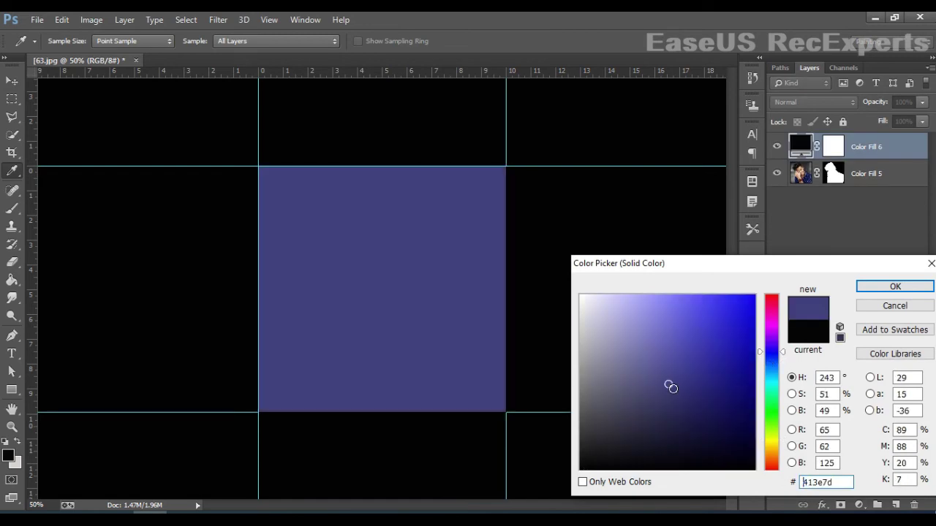
click(895, 287)
drag(859, 150, 848, 212)
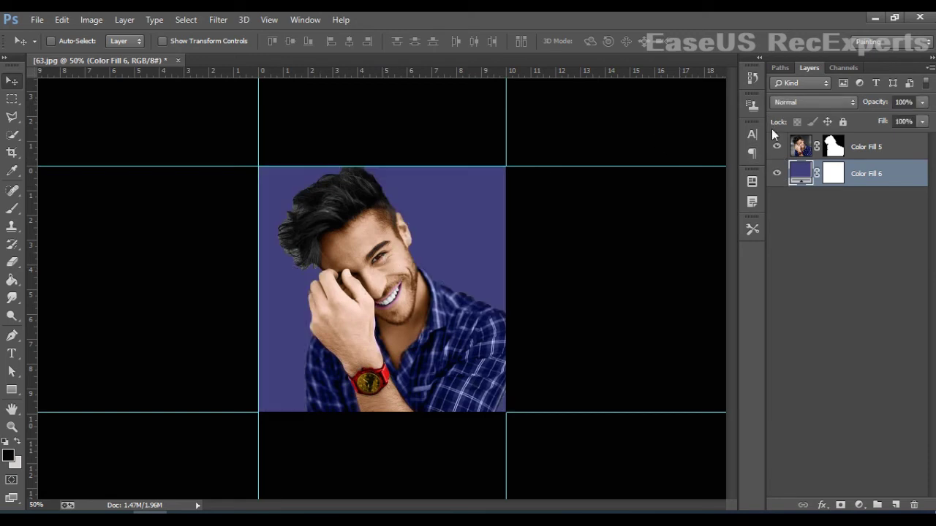
Step: Open Refine Mask for the portrait layer's mask, keeping the On Layers view, and enable Smart Radius
click(837, 182)
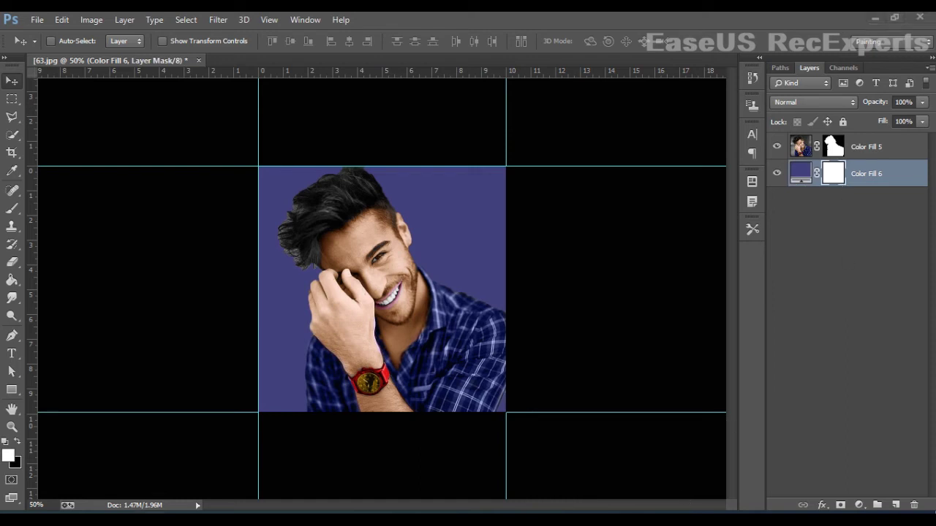
click(837, 149)
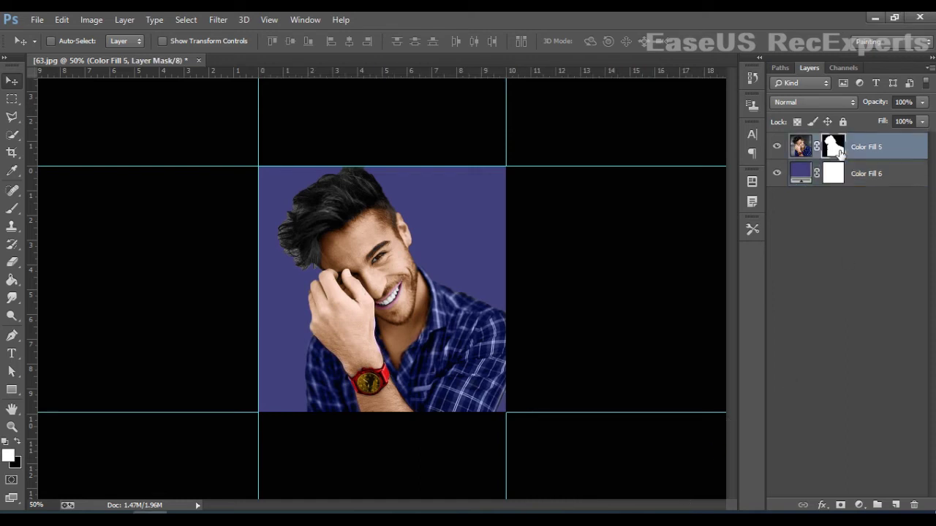
right_click(837, 149)
click(841, 264)
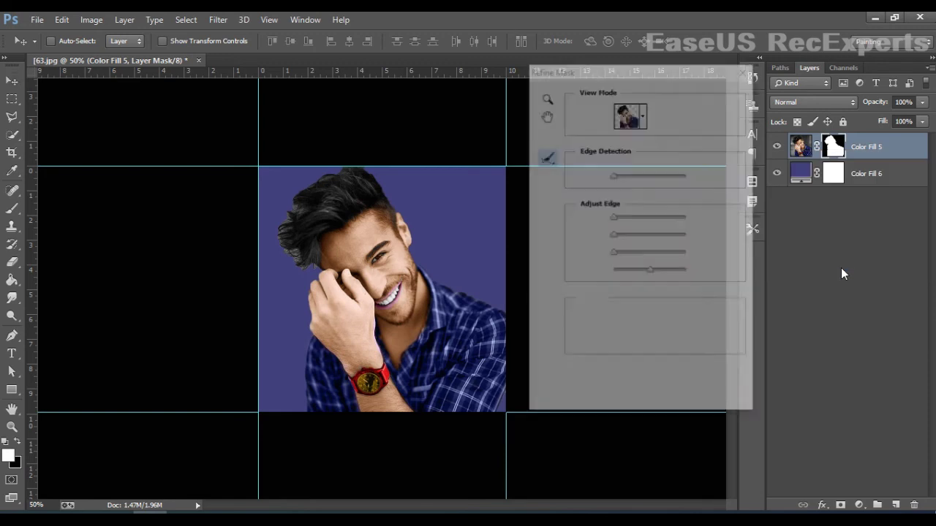
click(642, 117)
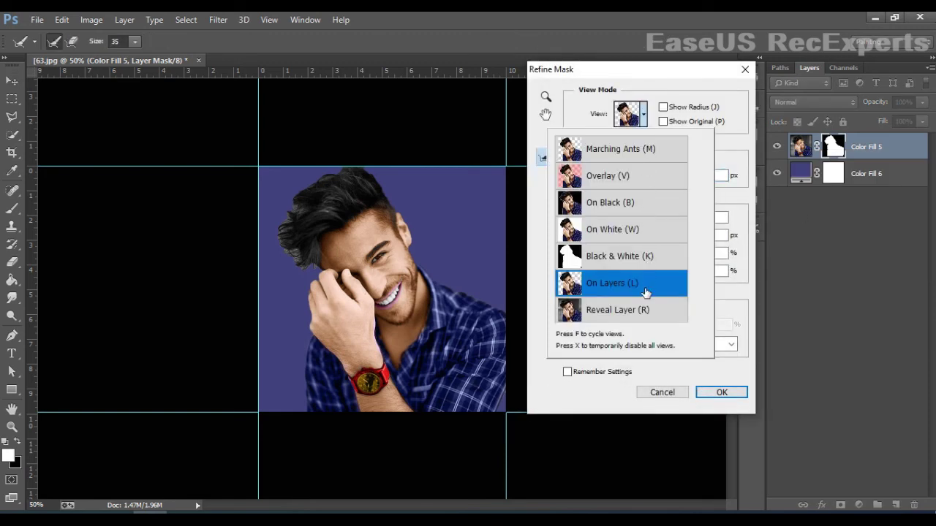
click(642, 123)
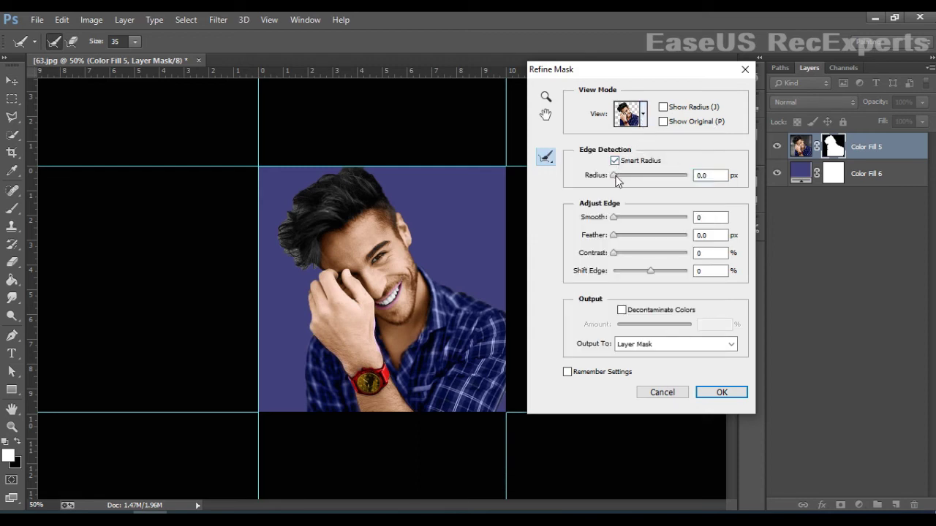
Step: Refine the mask edge with a 4.5 px radius, 1.4 px feather and Decontaminate Colors at 100%
drag(615, 176, 724, 173)
click(625, 175)
click(621, 310)
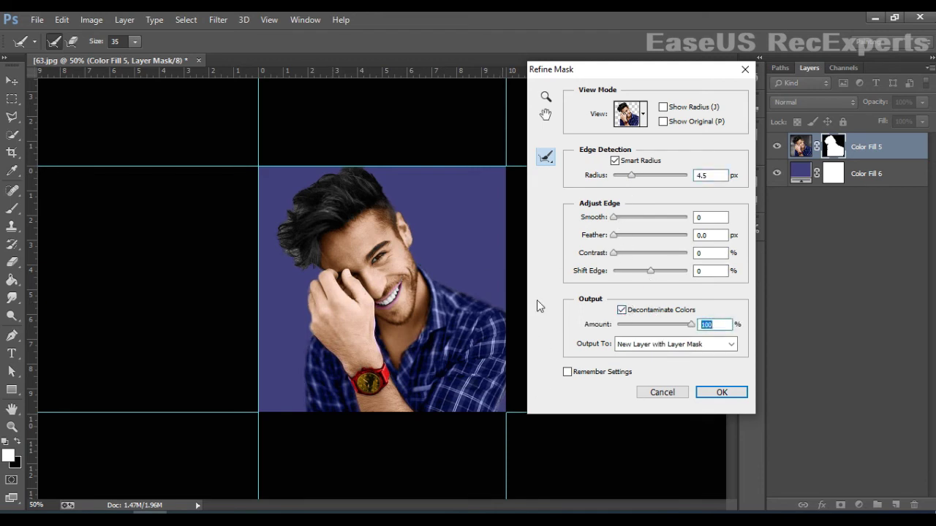
click(720, 395)
drag(614, 240, 619, 241)
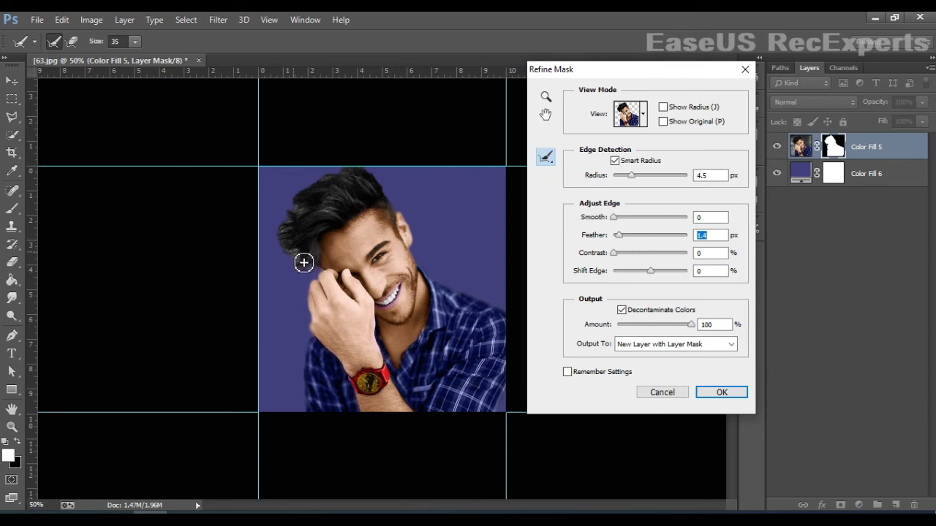
Step: Refine the hair edge beside the forehead, output the refined mask to a new masked layer, and check the portrait layer's visibility
mouse_move(312, 271)
mouse_down()
mouse_move(305, 229)
mouse_move(306, 251)
mouse_up()
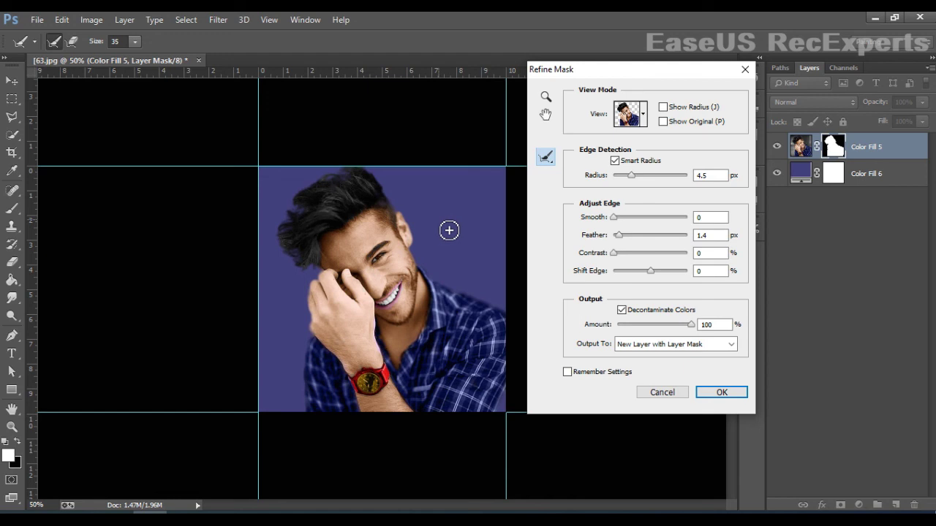
click(720, 393)
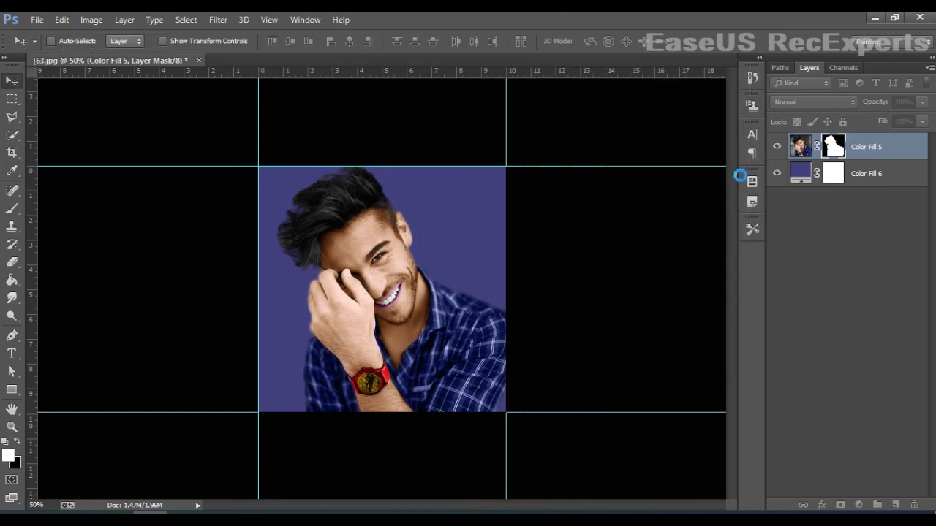
click(778, 148)
click(778, 148)
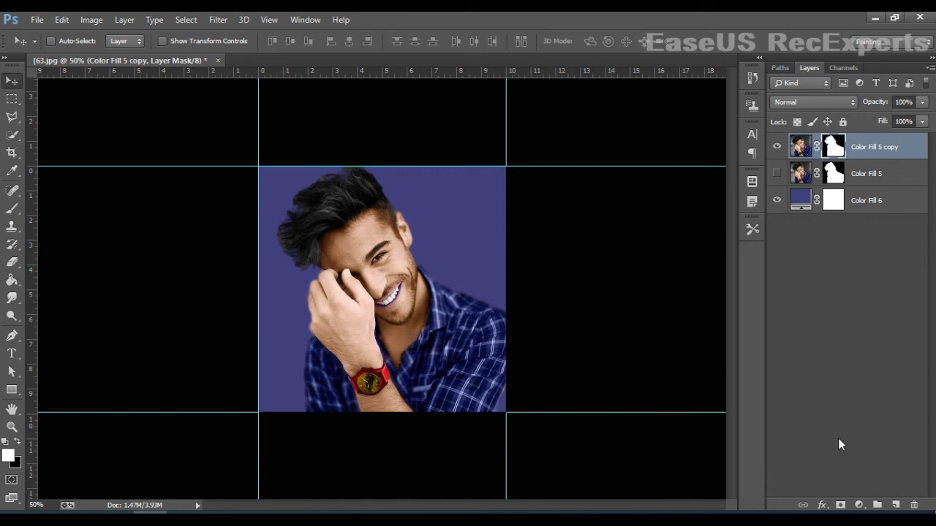
Step: Add a Solid Color fill layer in dark brown #4f270d above the refined portrait layer
click(859, 505)
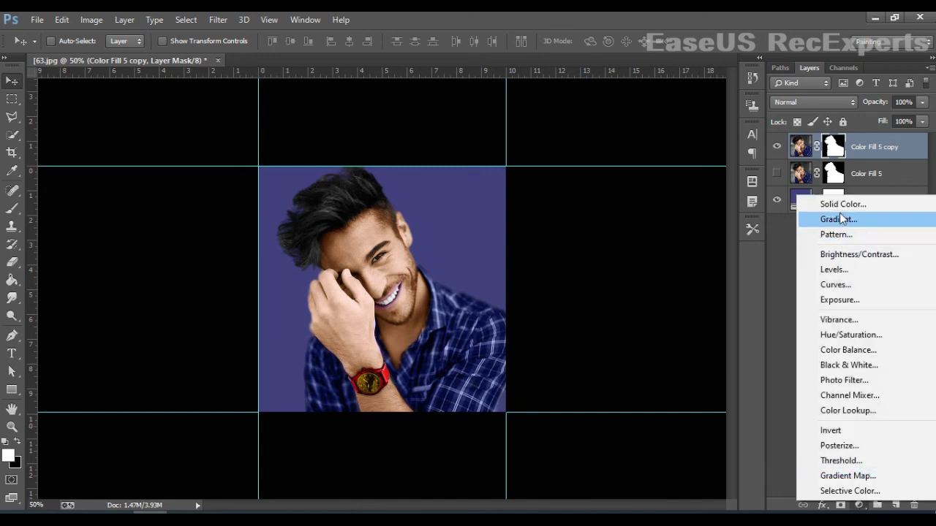
click(839, 211)
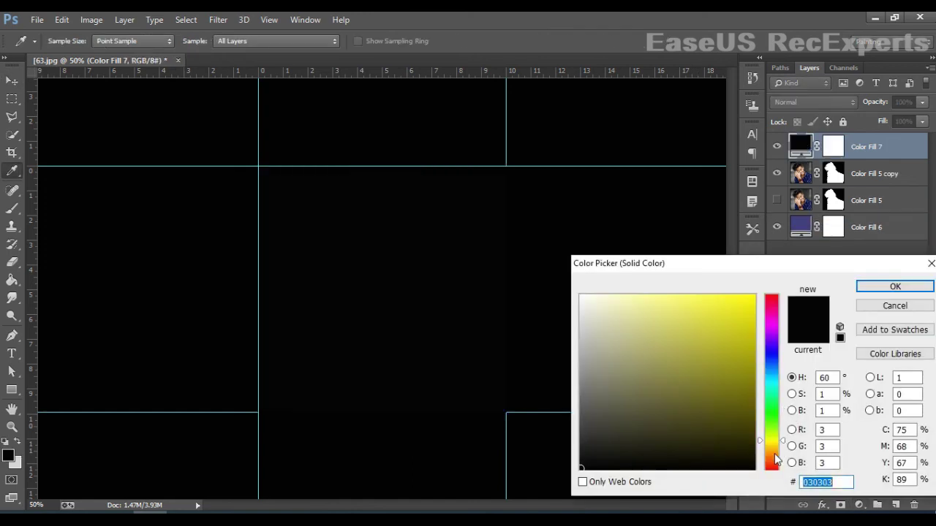
click(774, 453)
mouse_move(723, 383)
mouse_down()
mouse_move(679, 376)
mouse_move(688, 410)
mouse_move(726, 416)
mouse_up()
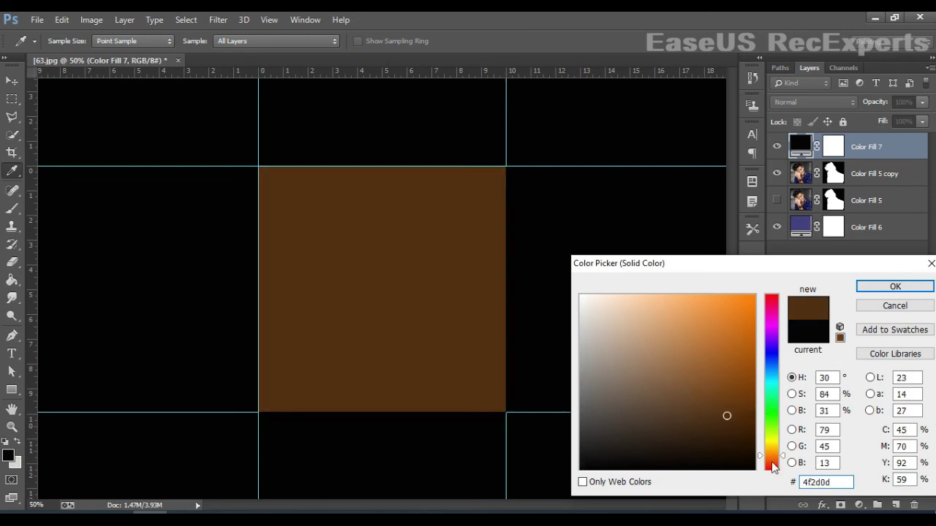
drag(772, 461, 772, 459)
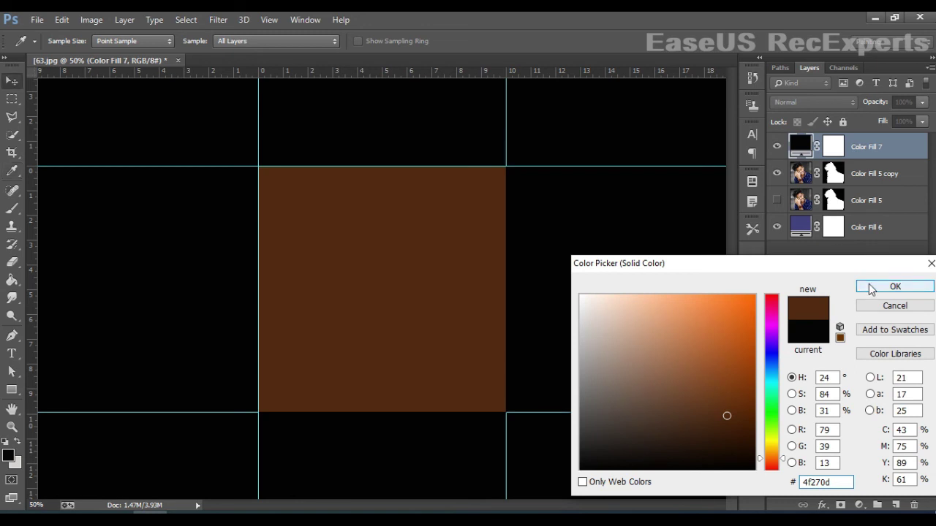
click(877, 287)
Step: Invert the brown fill layer's mask so it hides the colour, and lower the layer's opacity to 36%
click(848, 149)
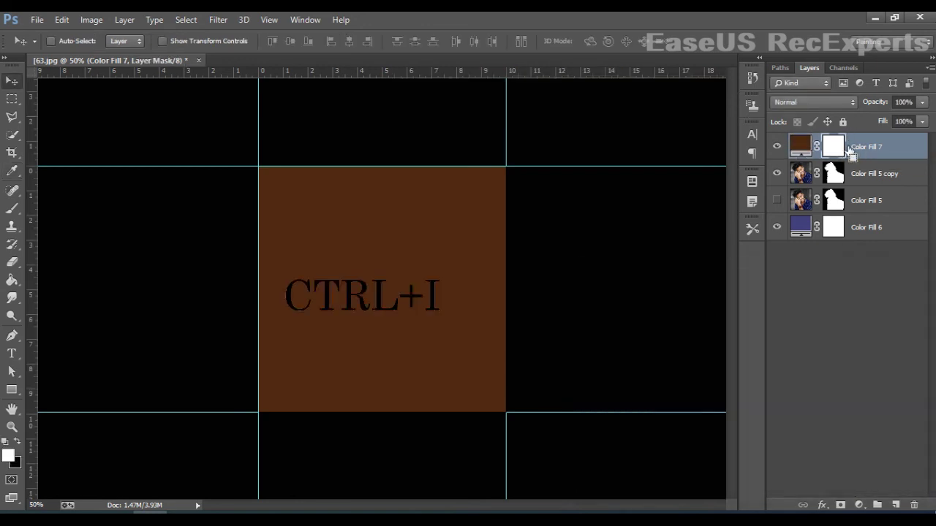
key(ctrl+i)
click(924, 104)
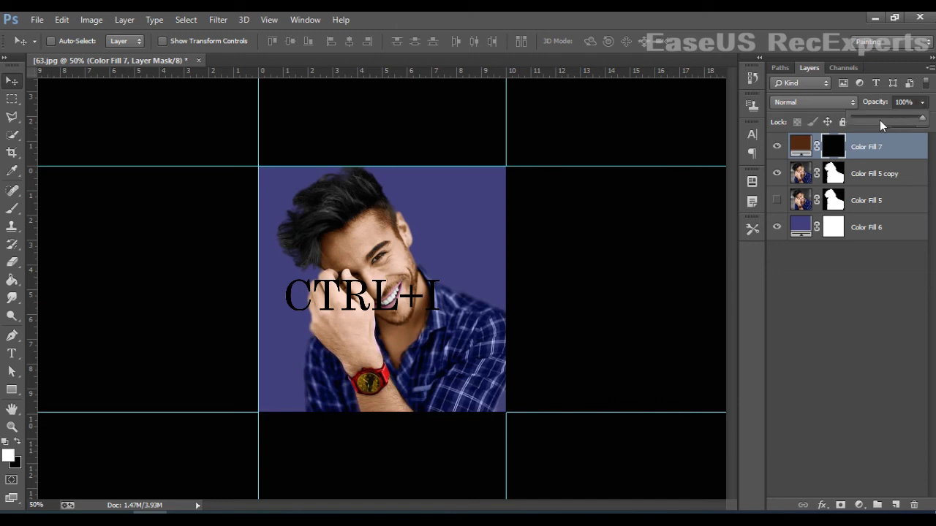
click(880, 120)
Step: Paint white on the brown fill's mask over the upper hair with a soft 29 px brush at 0% hardness
click(12, 208)
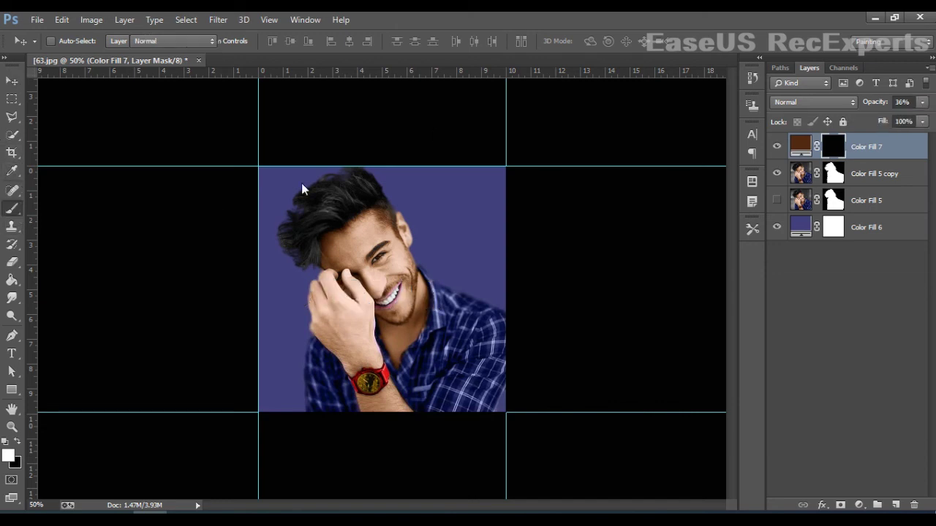
right_click(349, 205)
click(420, 225)
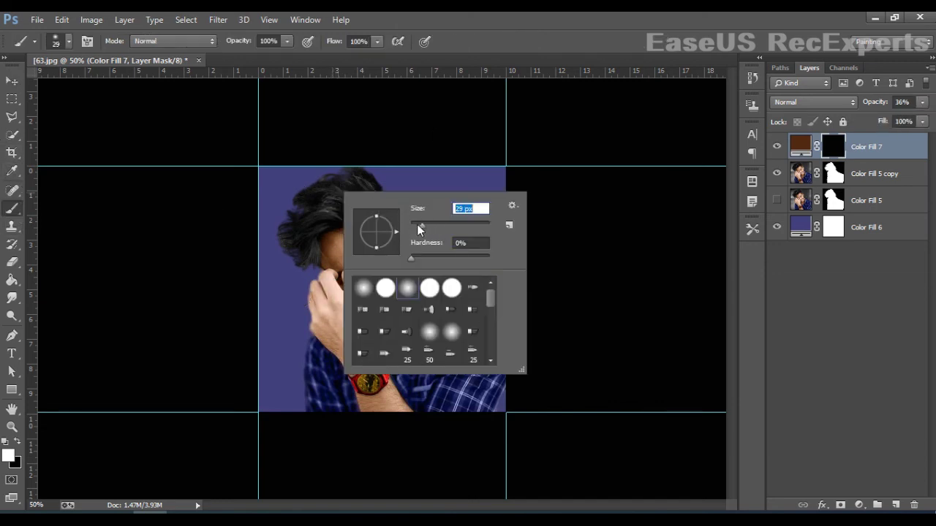
key(Return)
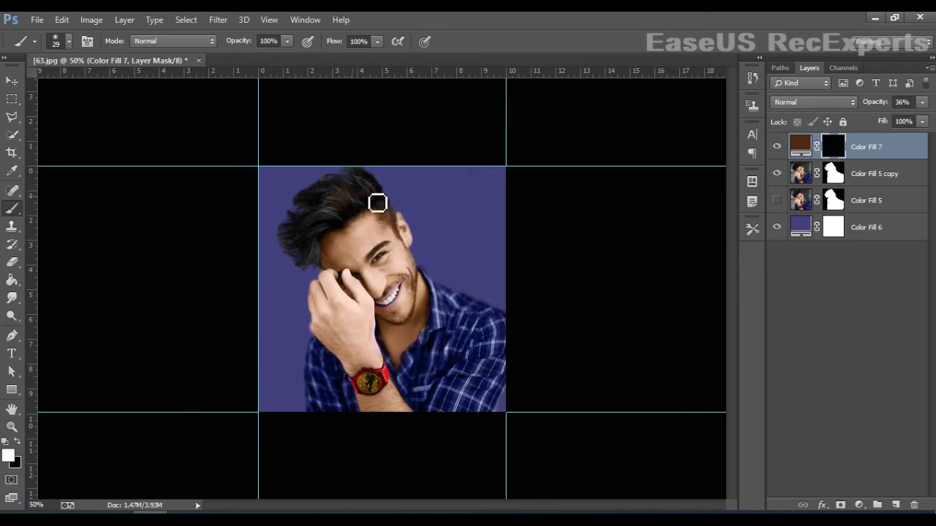
Step: Set the brown fill layer to Color blending at 53% opacity and paint its mask over the rest of the hair
click(819, 103)
click(806, 445)
mouse_move(337, 210)
mouse_down()
mouse_move(320, 236)
mouse_move(346, 227)
mouse_up()
drag(311, 219, 300, 232)
click(922, 103)
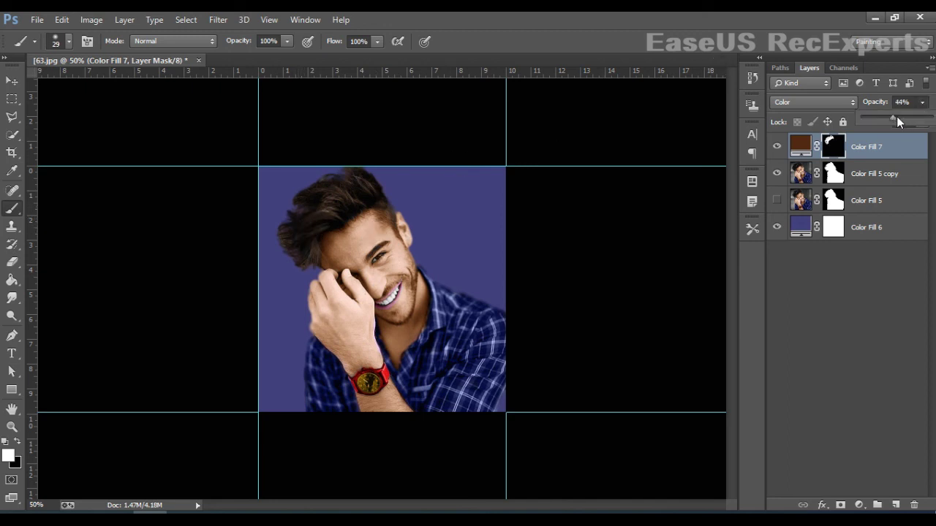
click(315, 256)
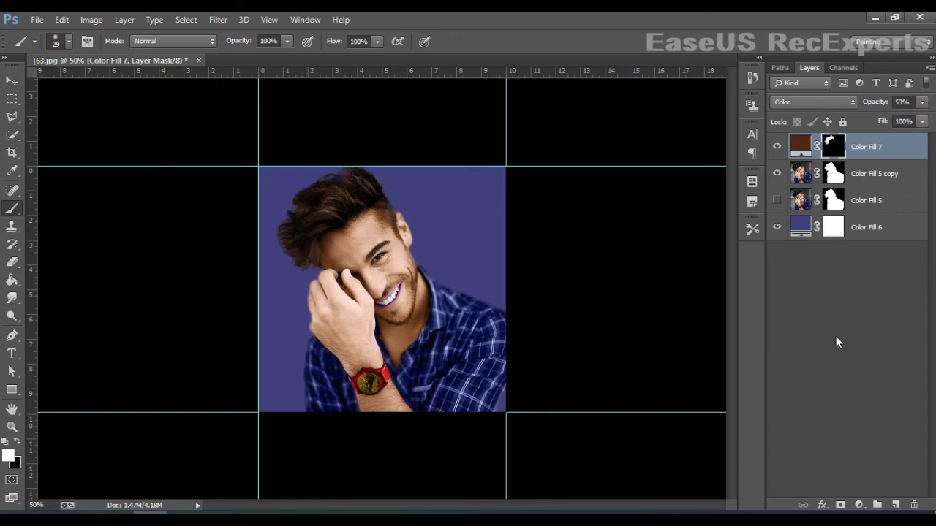
click(12, 81)
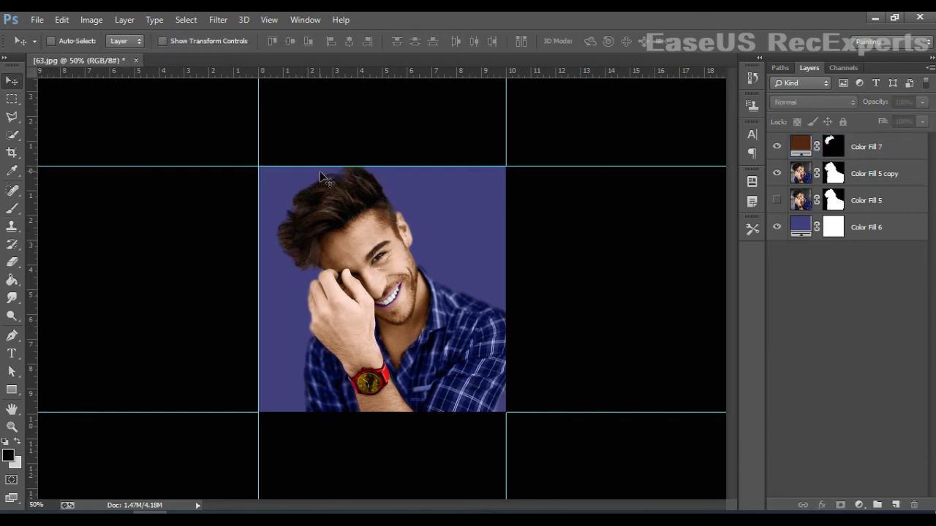
scroll(319, 177, down, 2)
scroll(320, 176, up, 2)
scroll(319, 177, down, 3)
scroll(319, 177, up, 3)
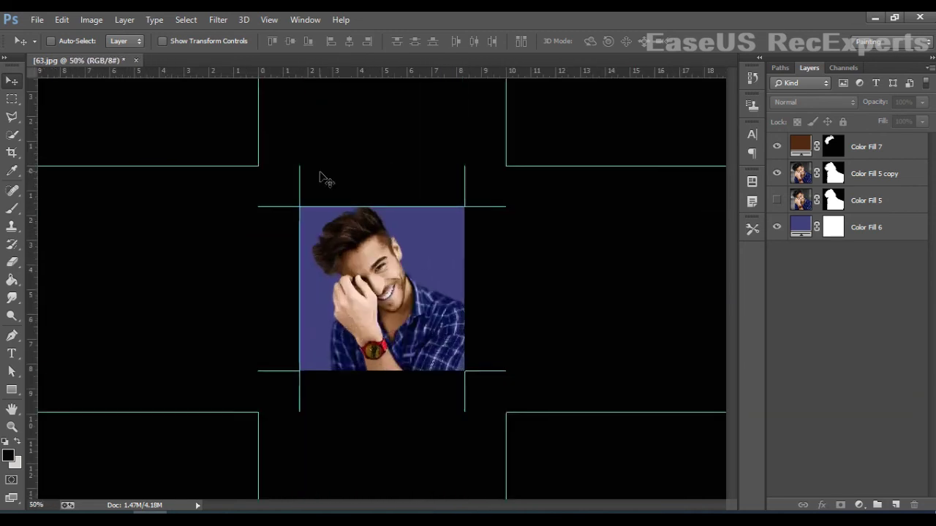
Step: Save the finished colourised portrait
click(37, 19)
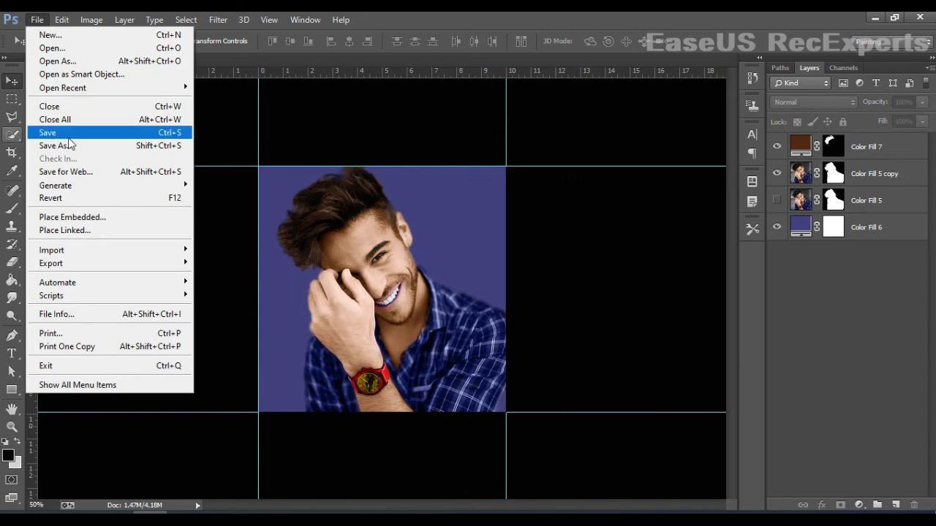